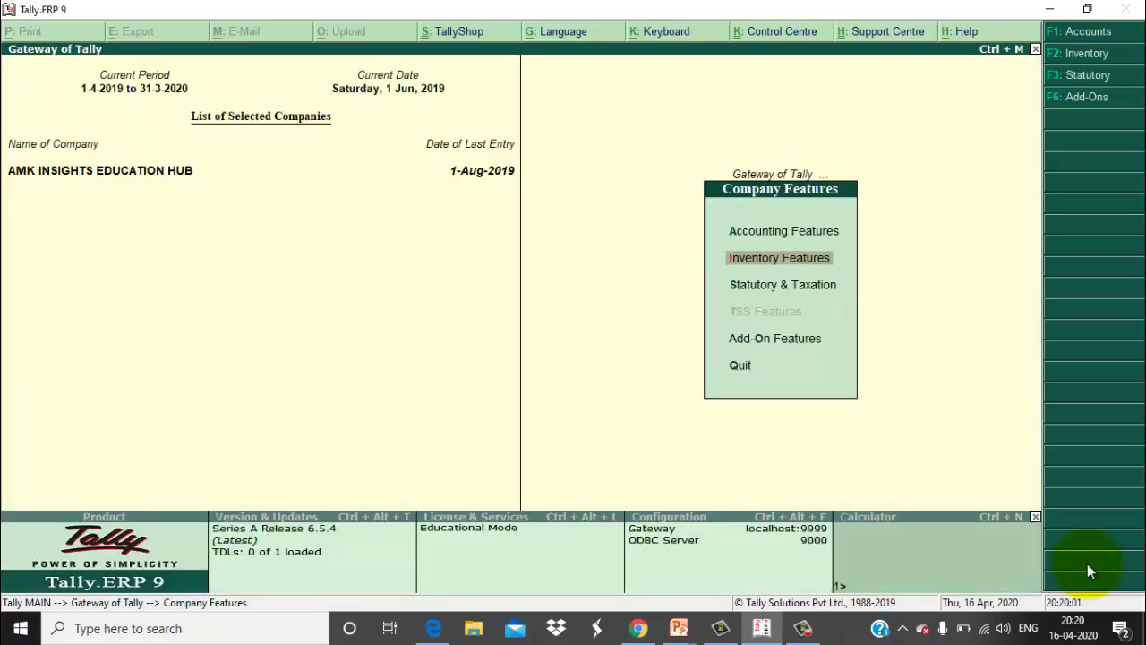
# Step: Start creating a single stock item named PARACETAMOL
pyautogui.press('Escape')
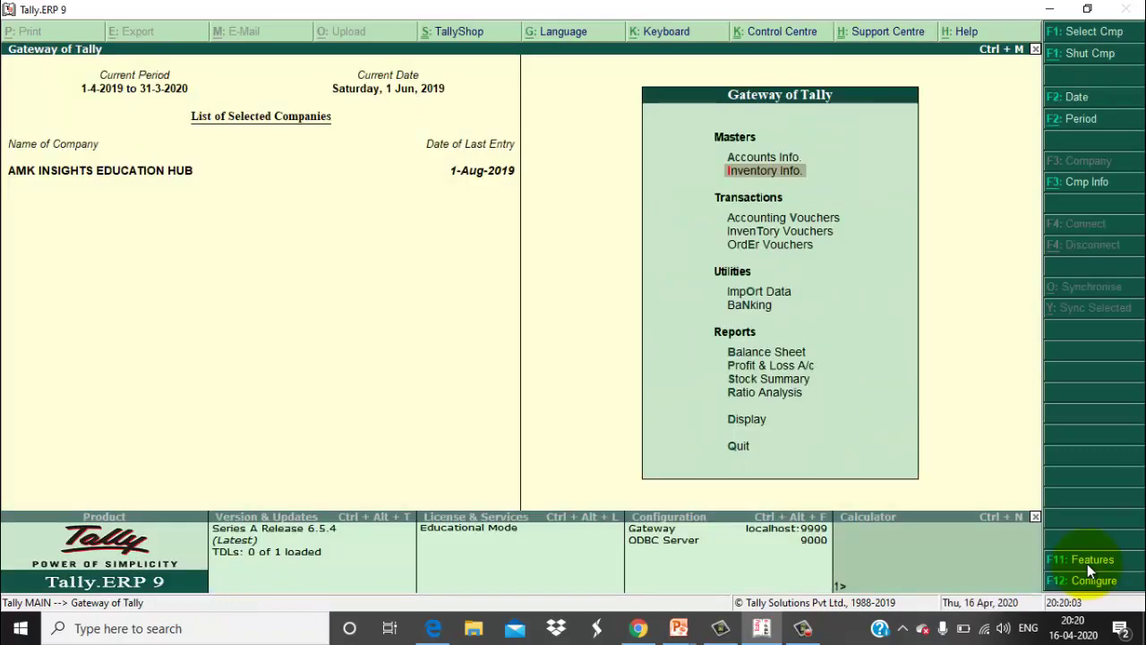
pyautogui.press('Return')
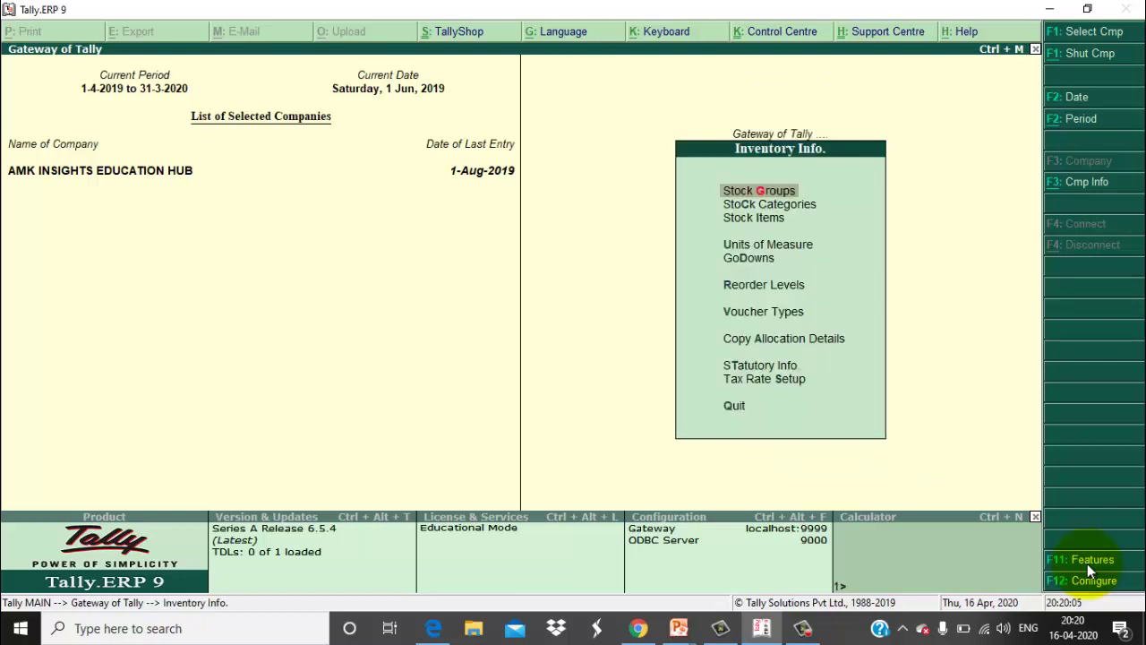
pyautogui.press('Down')
pyautogui.press('Down')
pyautogui.press('Return')
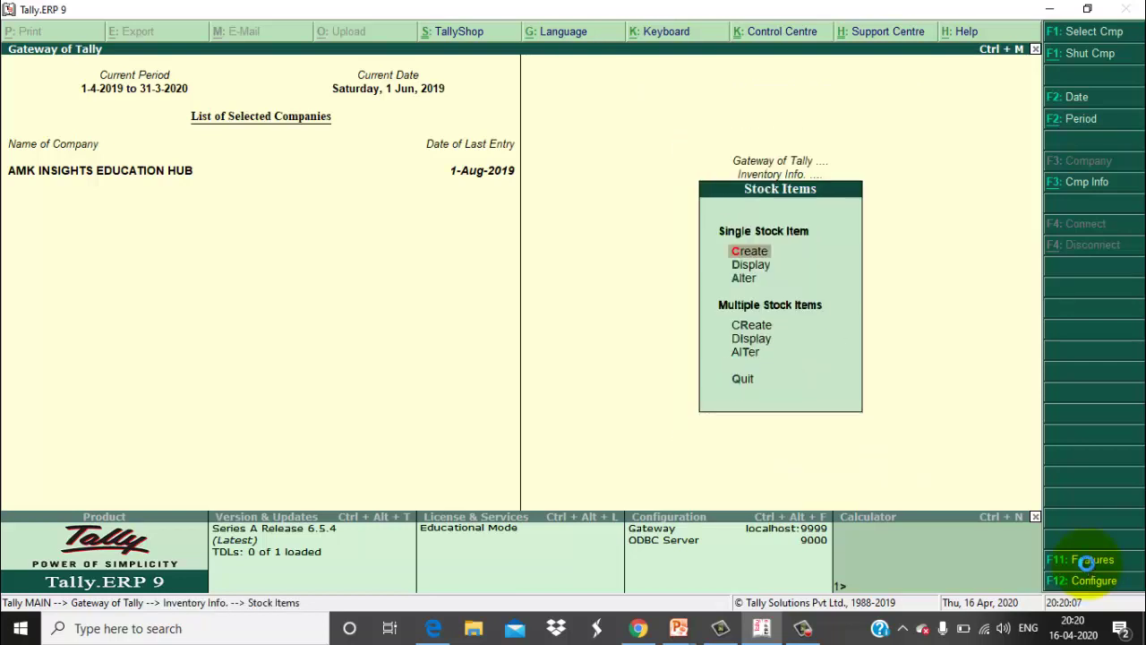
pyautogui.press('Return')
pyautogui.write('P')
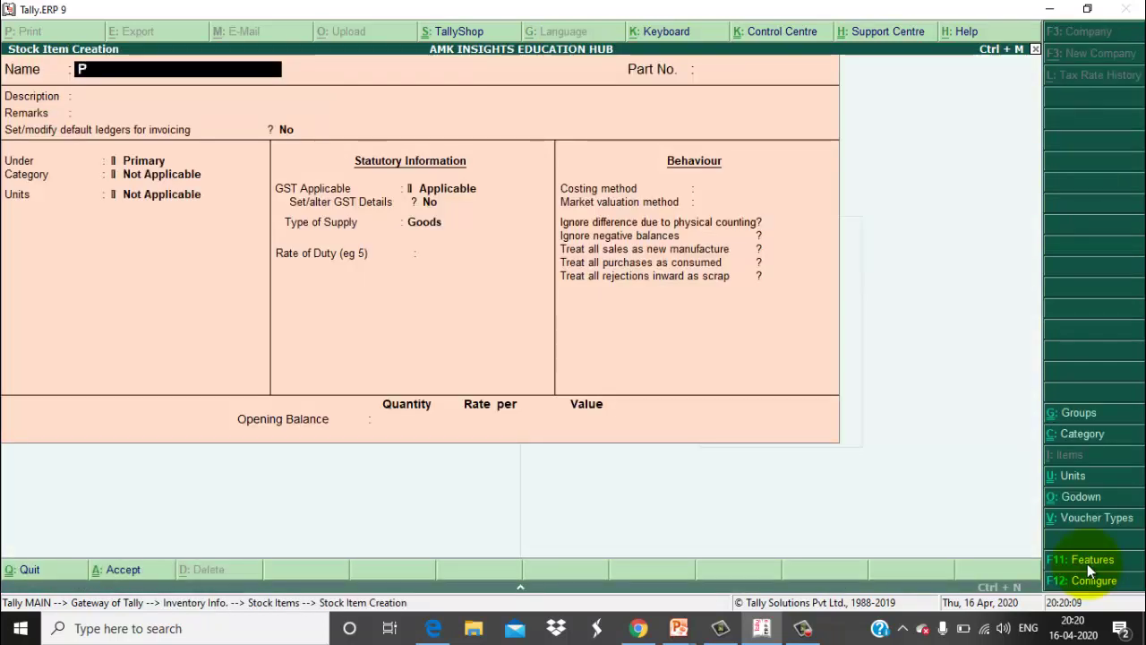
pyautogui.write('ARACET')
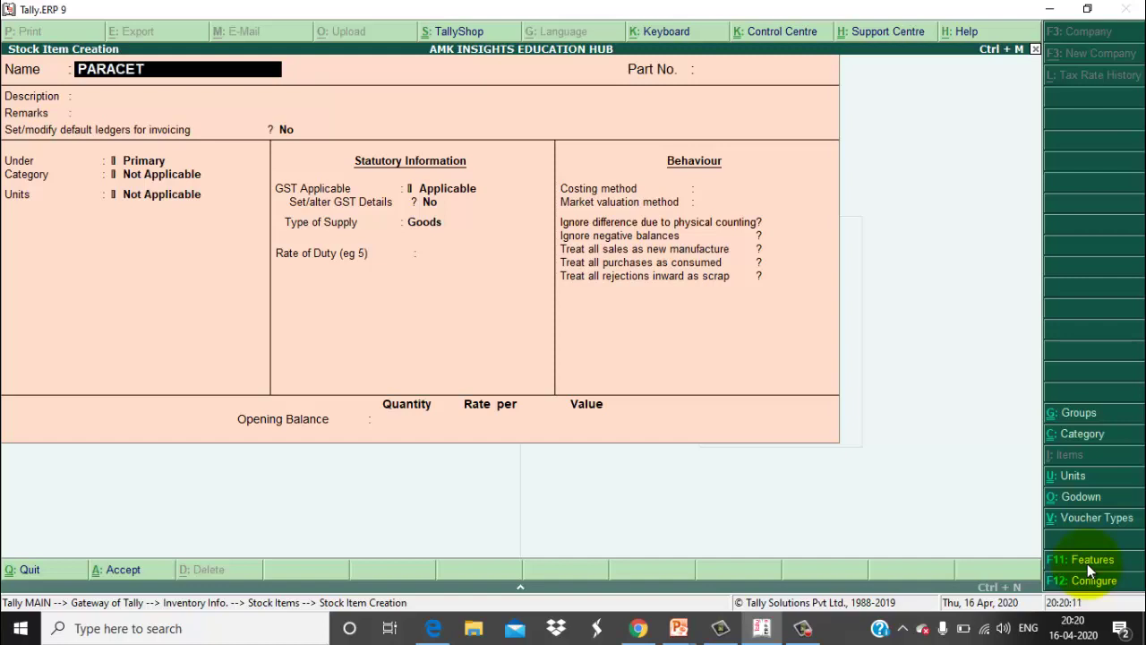
pyautogui.write('AMOL')
pyautogui.press('Return')
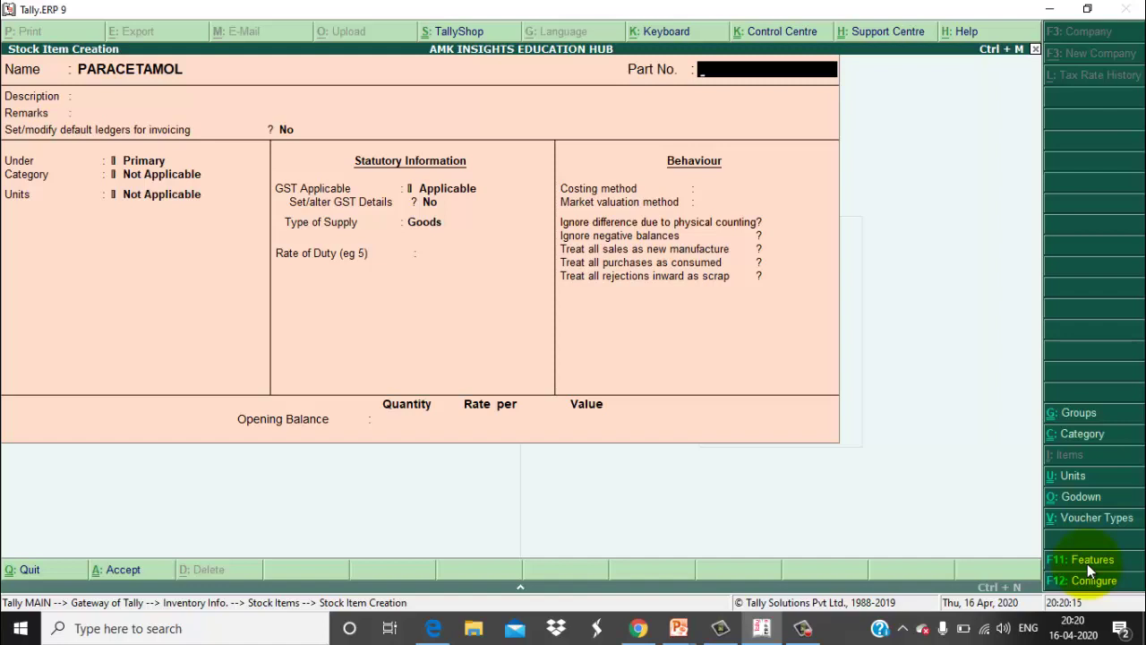
# Step: Keep the item under Primary with no category, set its unit to NOS, and leave alternate units as Not Applicable
pyautogui.press('Return')
pyautogui.press('Return')
pyautogui.press('Return')
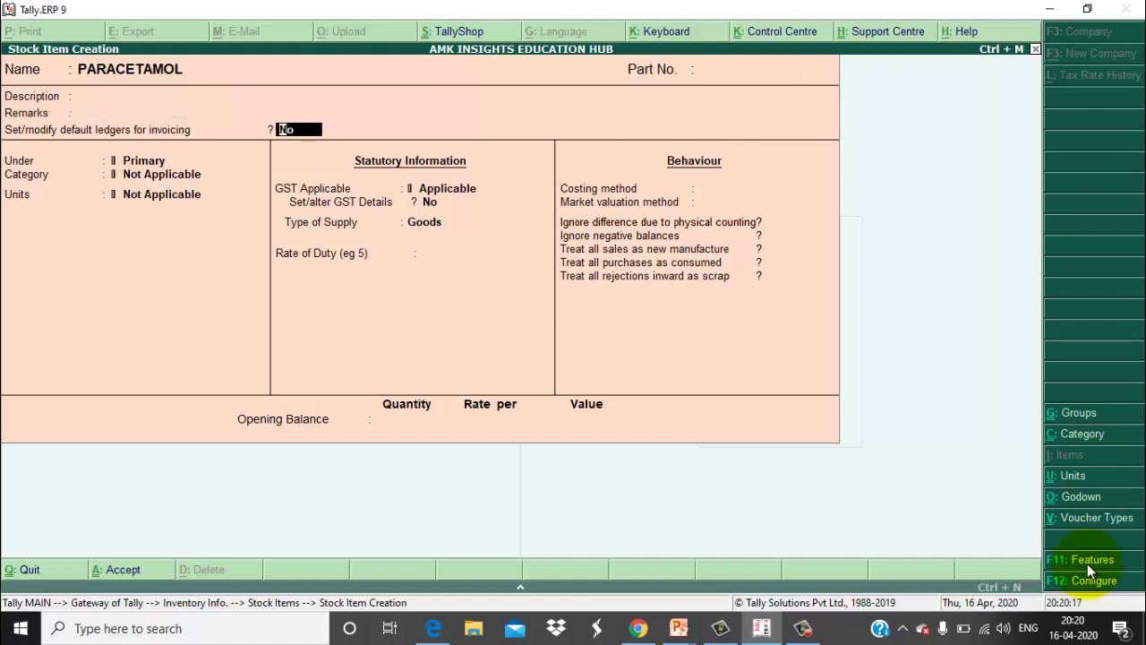
pyautogui.press('Return')
pyautogui.press('Return')
pyautogui.press('Return')
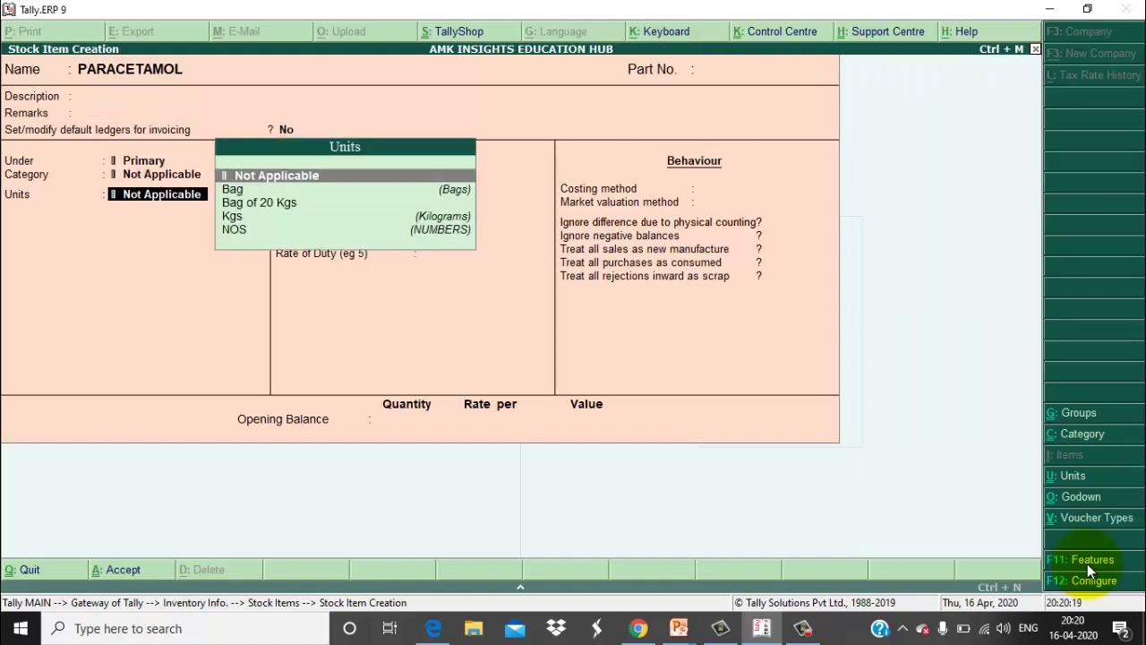
pyautogui.press('Down')
pyautogui.press('Down')
pyautogui.press('Down')
pyautogui.press('Down')
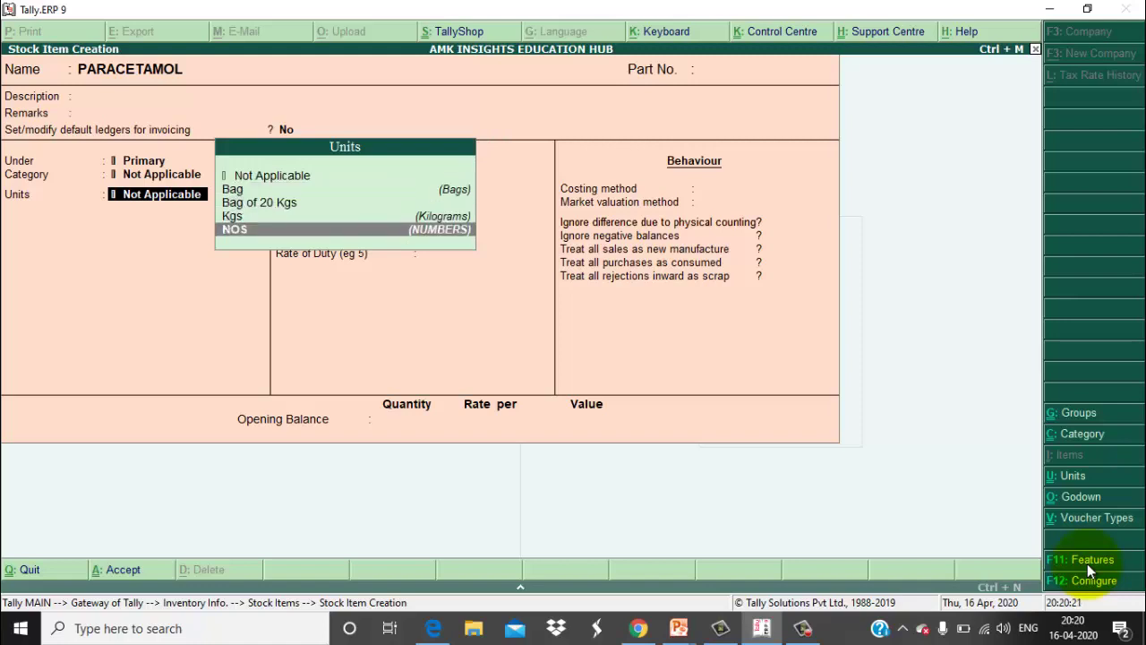
pyautogui.press('Return')
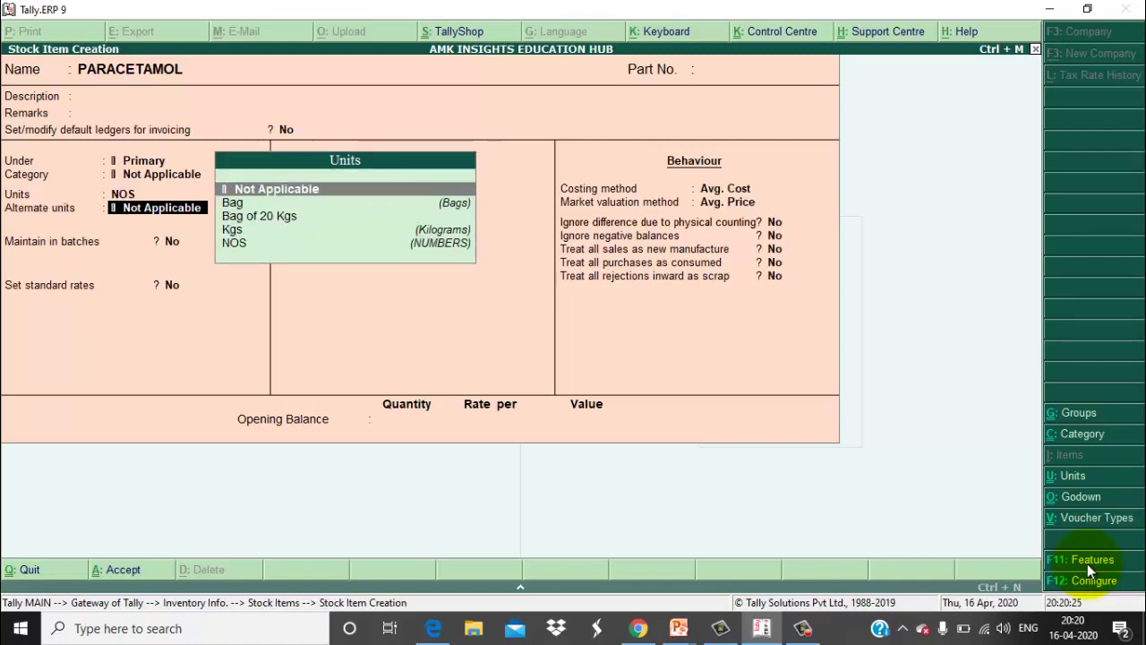
pyautogui.press('Return')
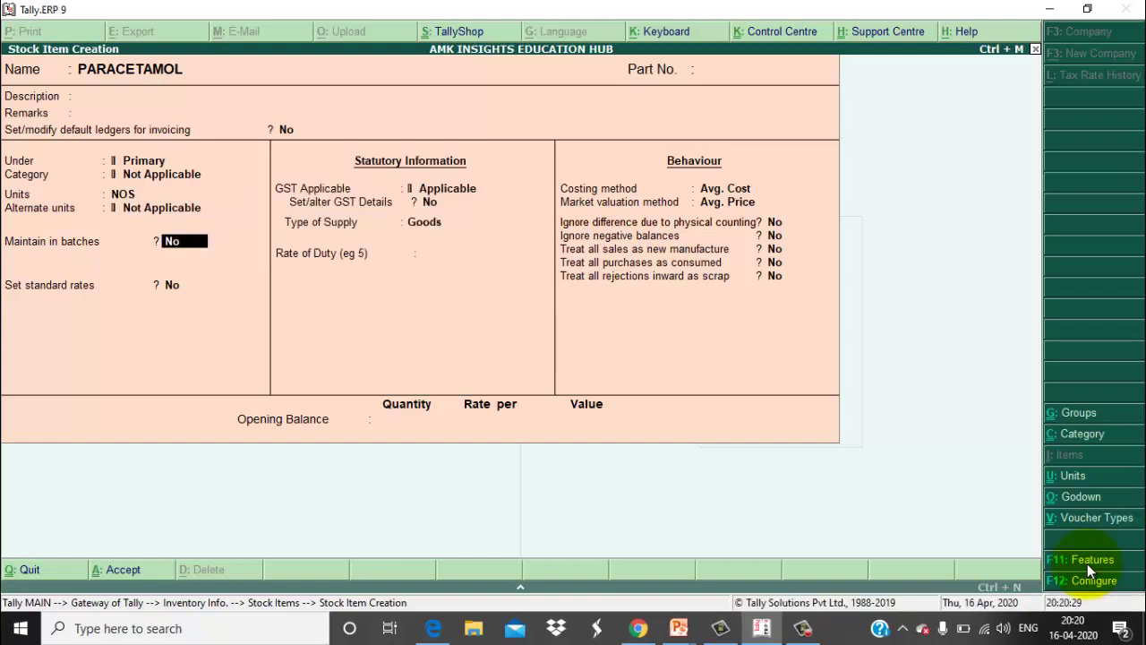
# Step: Enable maintaining the item in batches, with manufacturing date tracking and expiry dates both set to Yes
pyautogui.write('y')
pyautogui.press('Return')
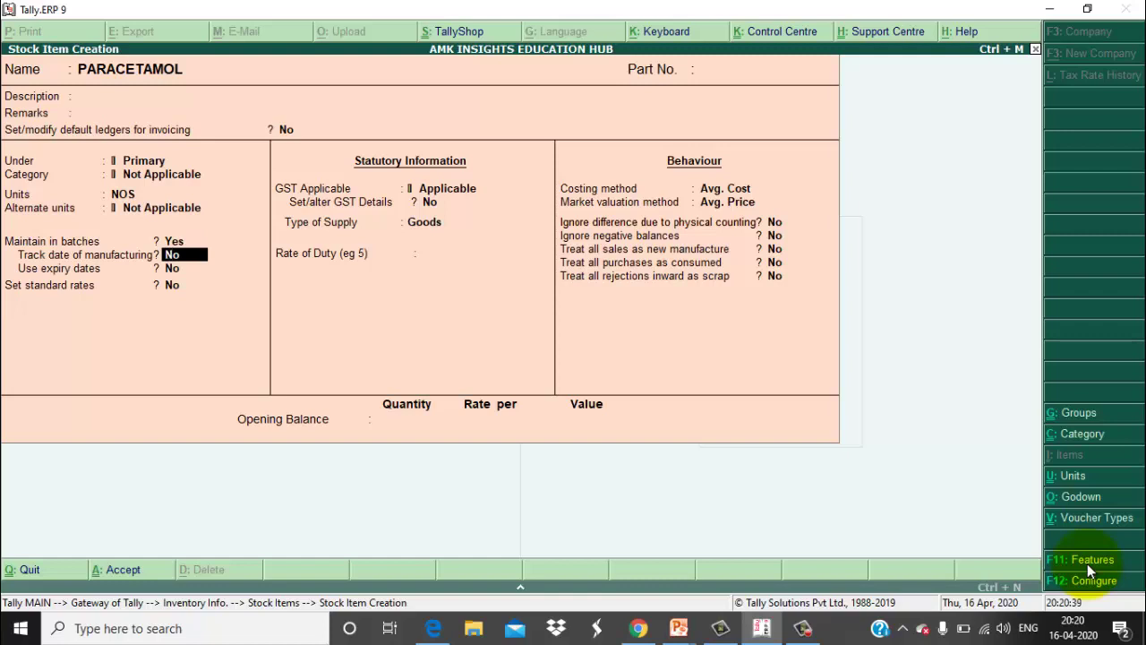
pyautogui.write('Y')
pyautogui.press('Return')
pyautogui.write('Y')
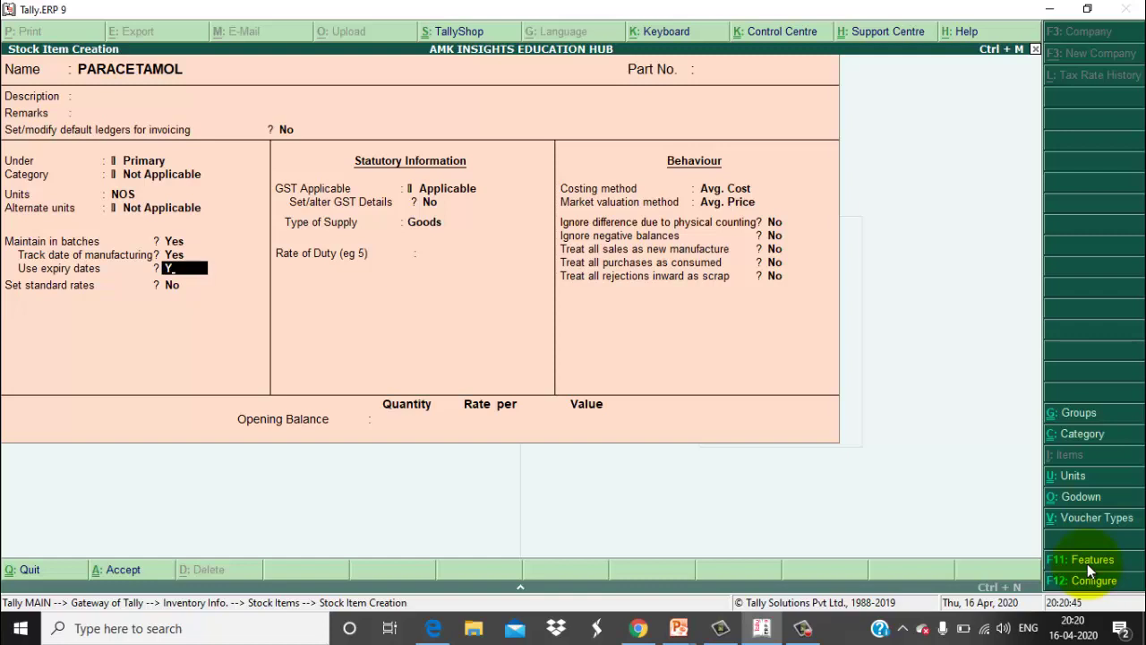
pyautogui.press('Return')
# Step: Keep the remaining default settings, including Goods as the type of supply, save the stock item and return to the Gateway of Tally
pyautogui.press('Return')
pyautogui.press('Return')
pyautogui.press('Return')
pyautogui.press('Return')
pyautogui.press('Return')
pyautogui.press('Return')
pyautogui.press('Return')
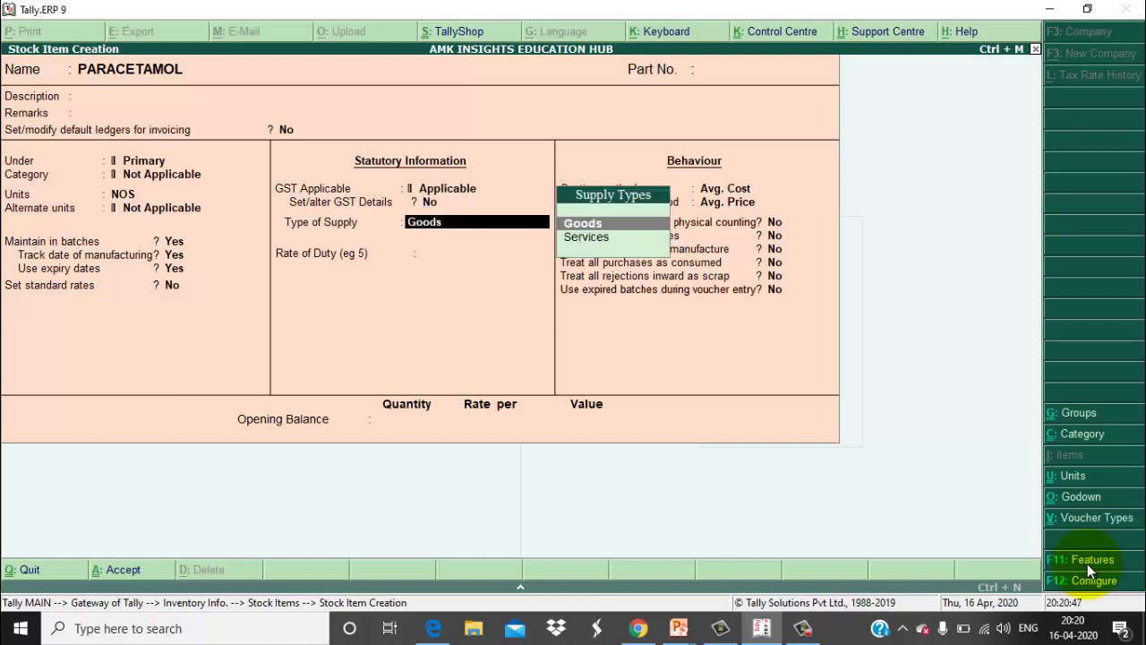
pyautogui.press('Return')
pyautogui.press('Return')
pyautogui.press('Return')
pyautogui.press('Return')
pyautogui.press('Return')
pyautogui.press('Return')
pyautogui.press('Return')
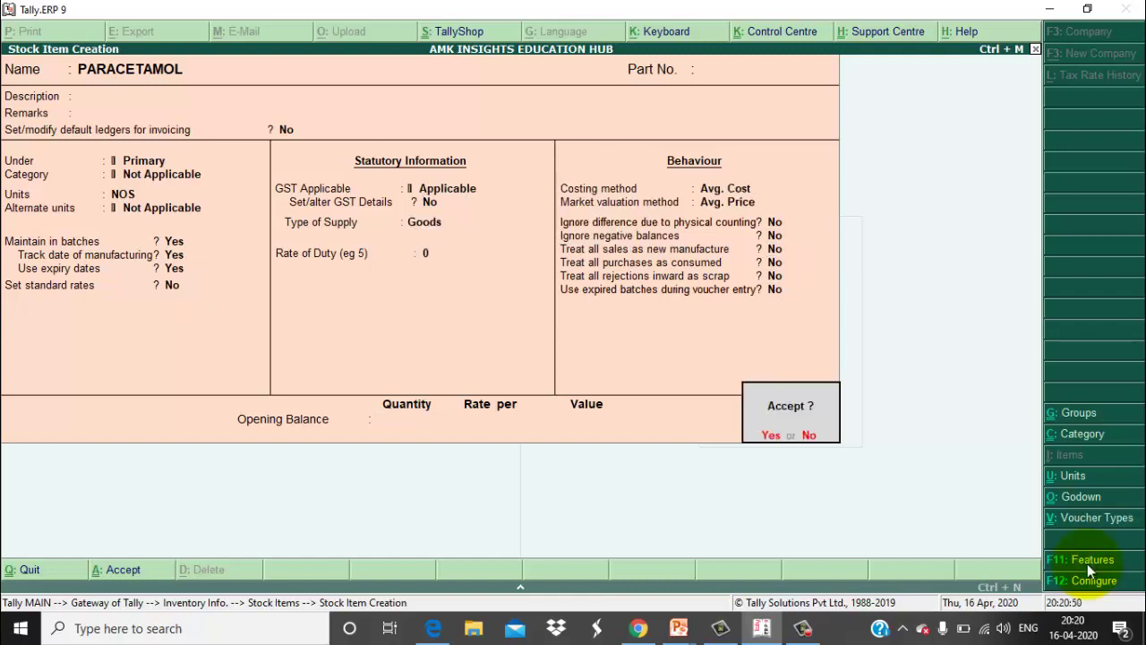
pyautogui.press('Return')
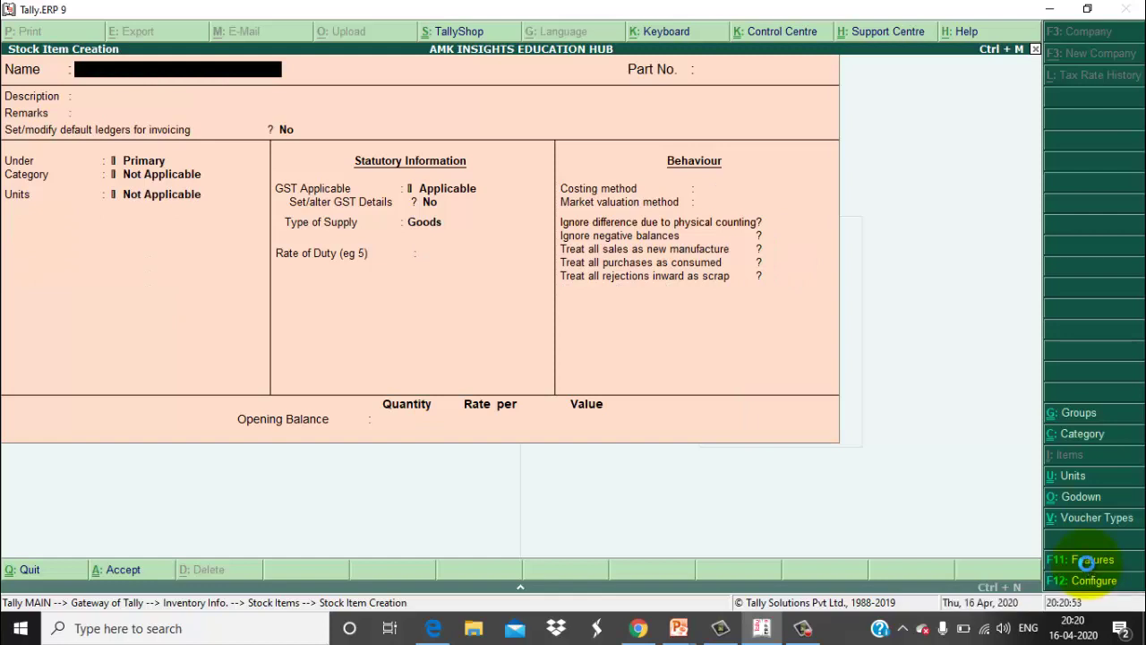
pyautogui.press('Escape')
pyautogui.press('Return')
pyautogui.press('Escape')
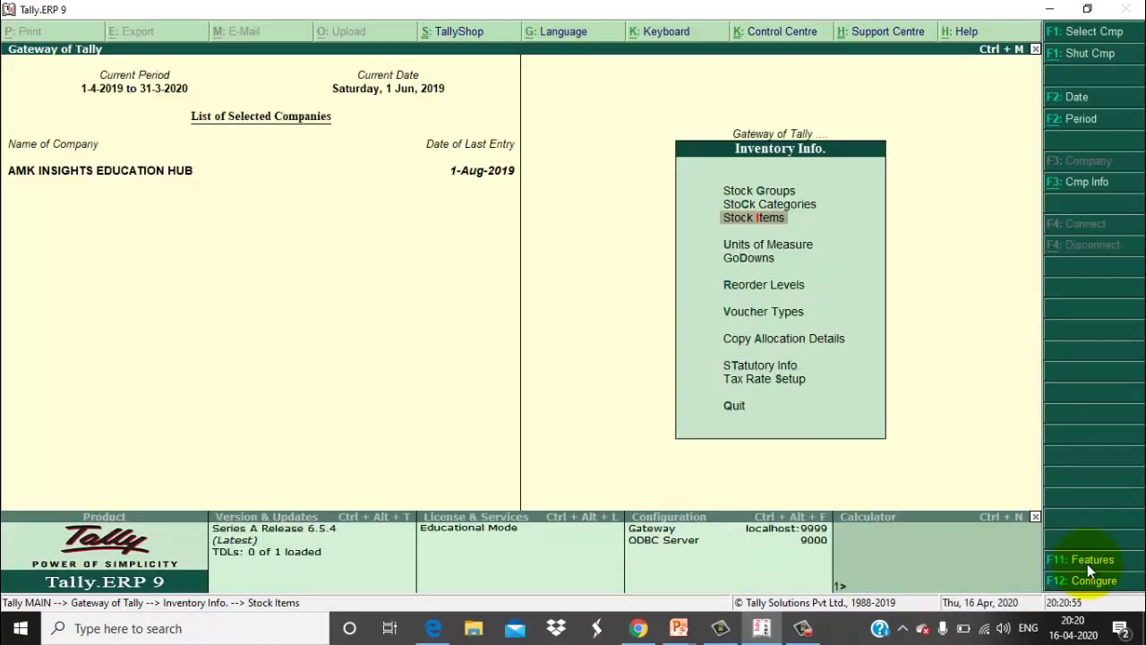
pyautogui.press('Escape')
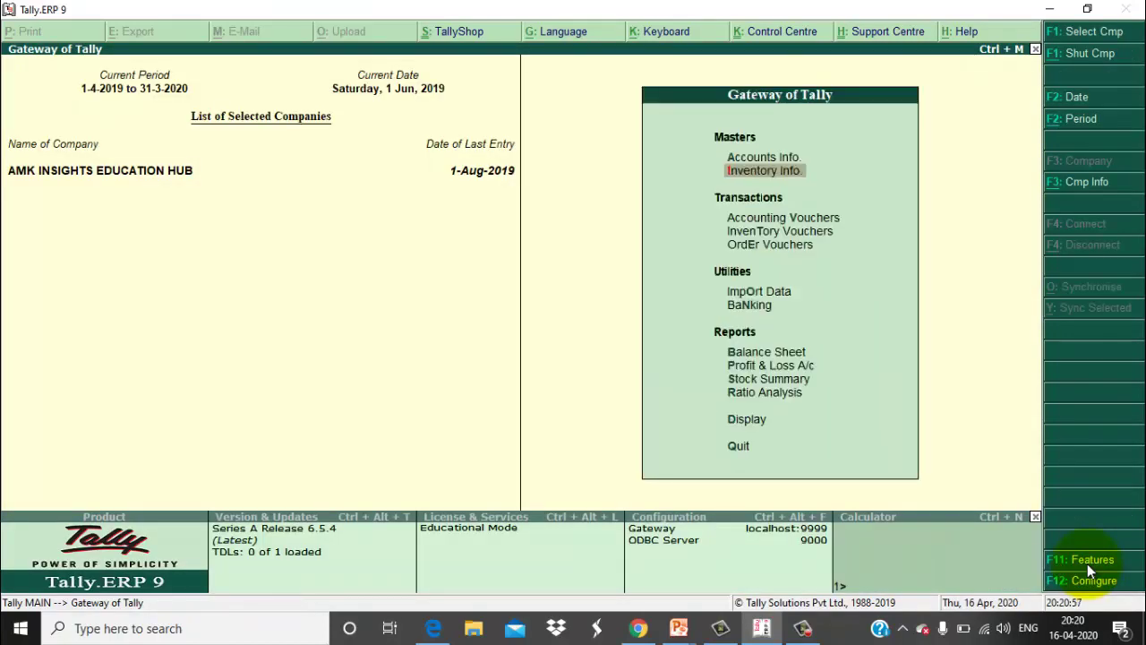
# Step: Try to create a single ledger named ABHISHEK PHARMACY
pyautogui.press('Up')
pyautogui.press('Return')
pyautogui.press('Down')
pyautogui.press('Return')
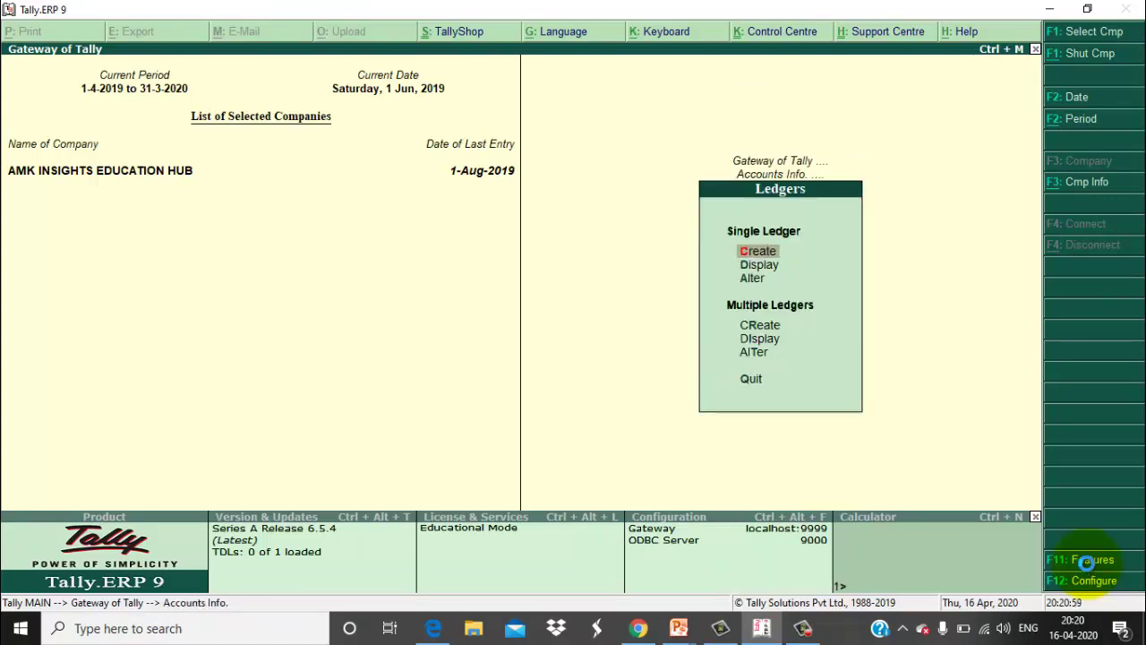
pyautogui.press('Return')
pyautogui.write('A')
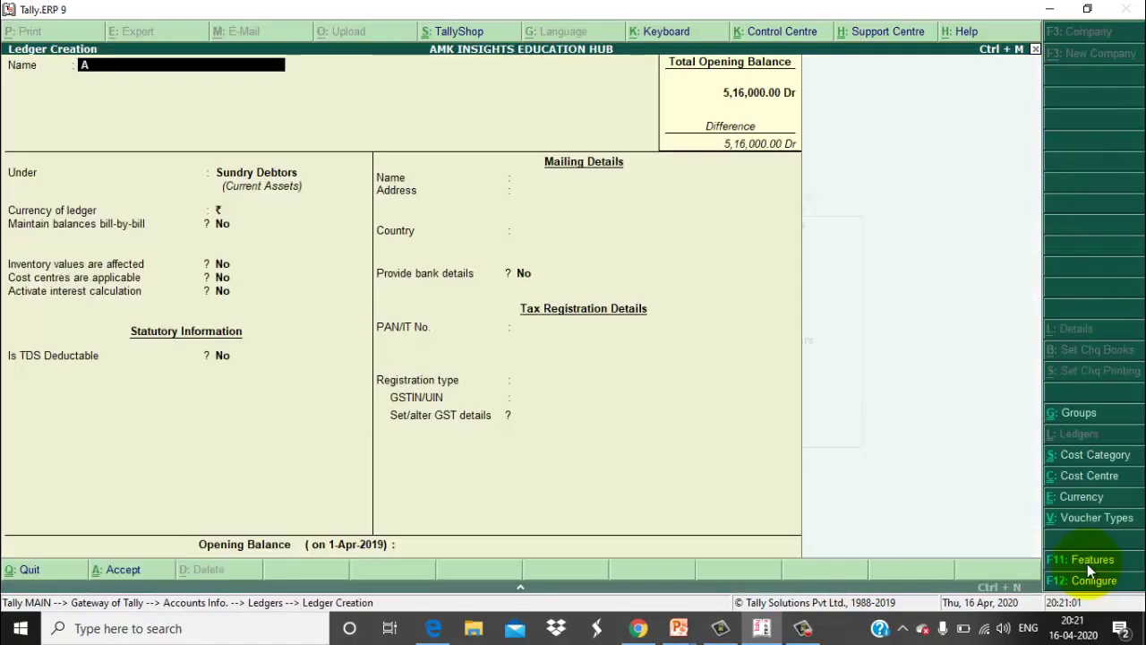
pyautogui.write('BHISHEK PHAR')
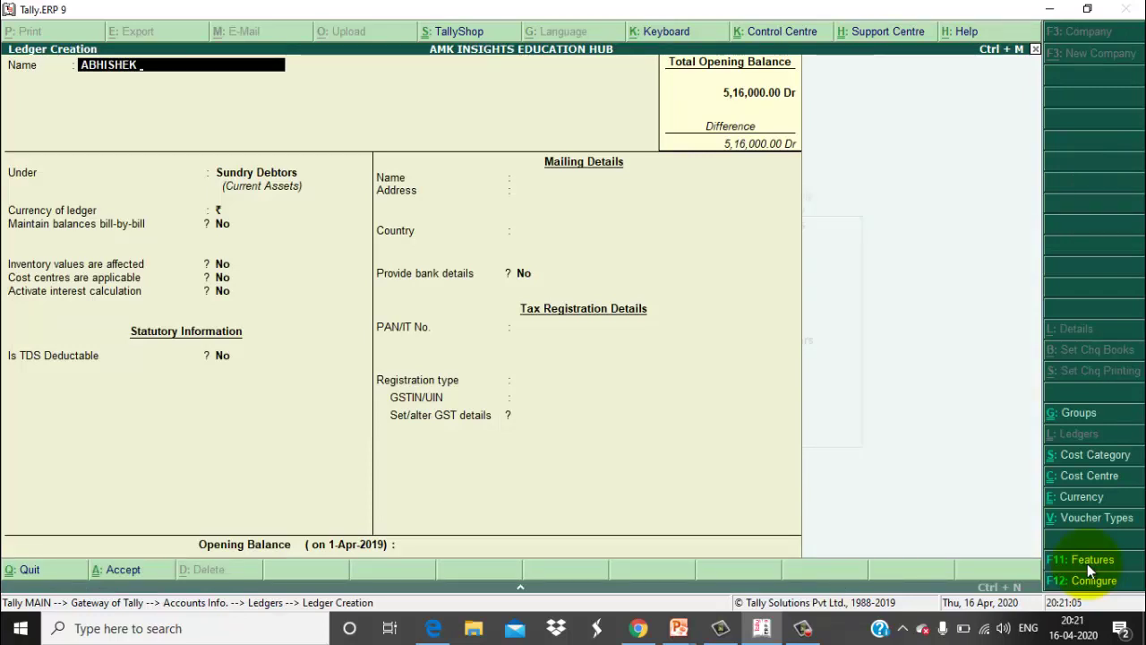
pyautogui.write('MACY')
pyautogui.press('Return')
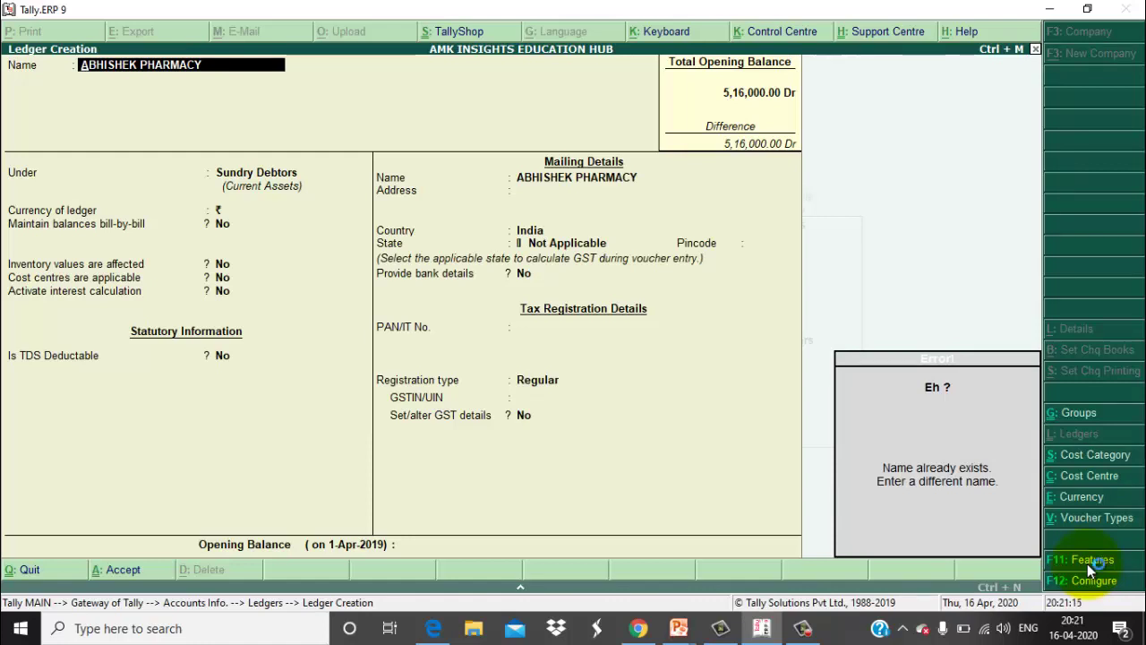
pyautogui.press('Escape')
pyautogui.press('Escape')
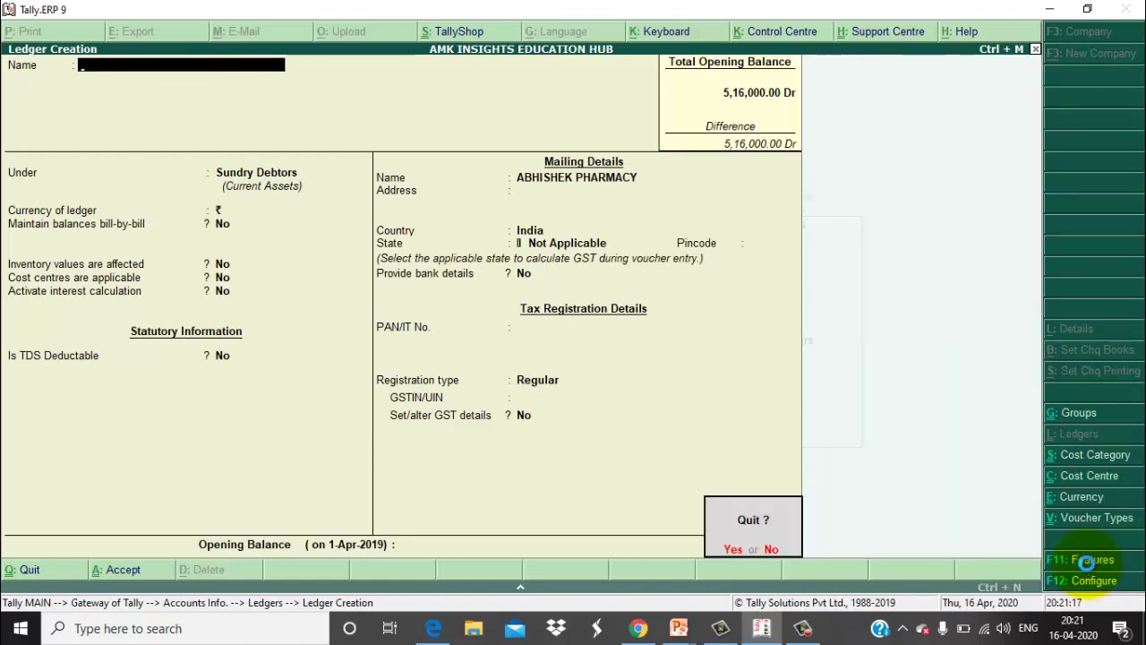
pyautogui.press('y')
pyautogui.press('Escape')
pyautogui.press('Escape')
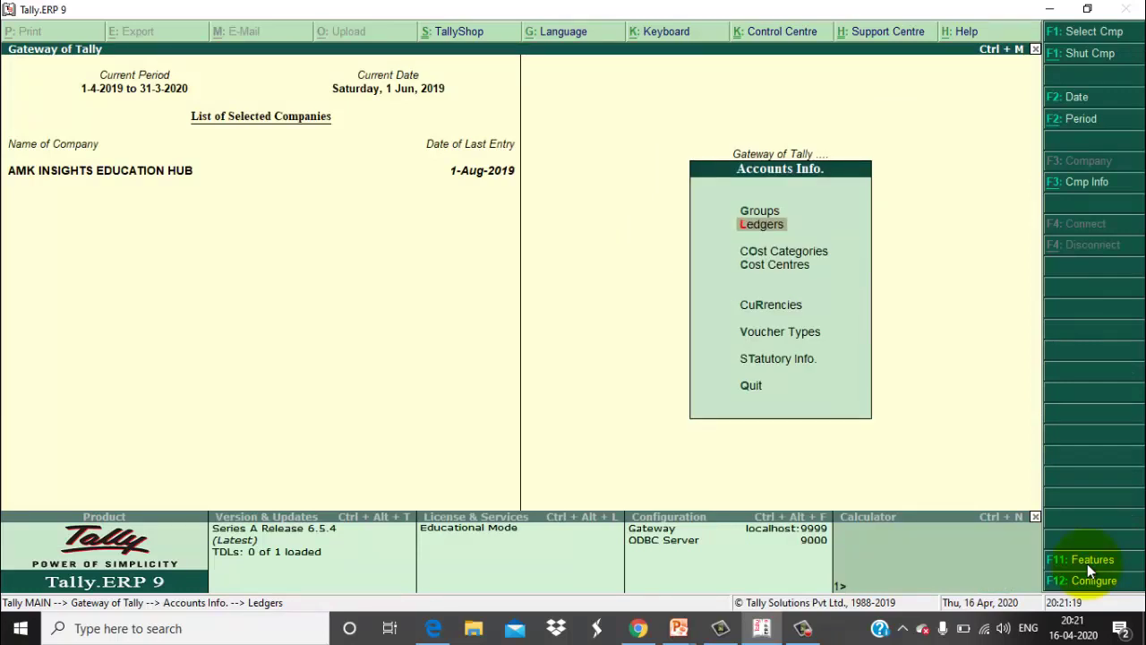
# Step: Start a purchase voucher and set its date to 1-Apr-2019
pyautogui.press('Down')
pyautogui.press('Down')
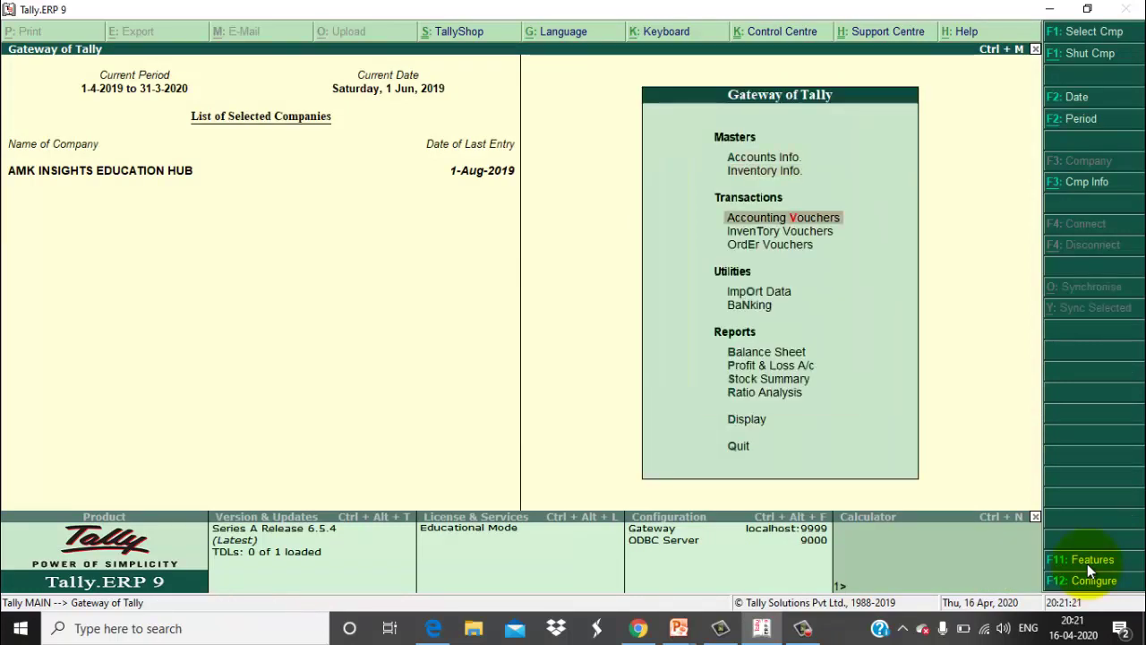
pyautogui.press('Return')
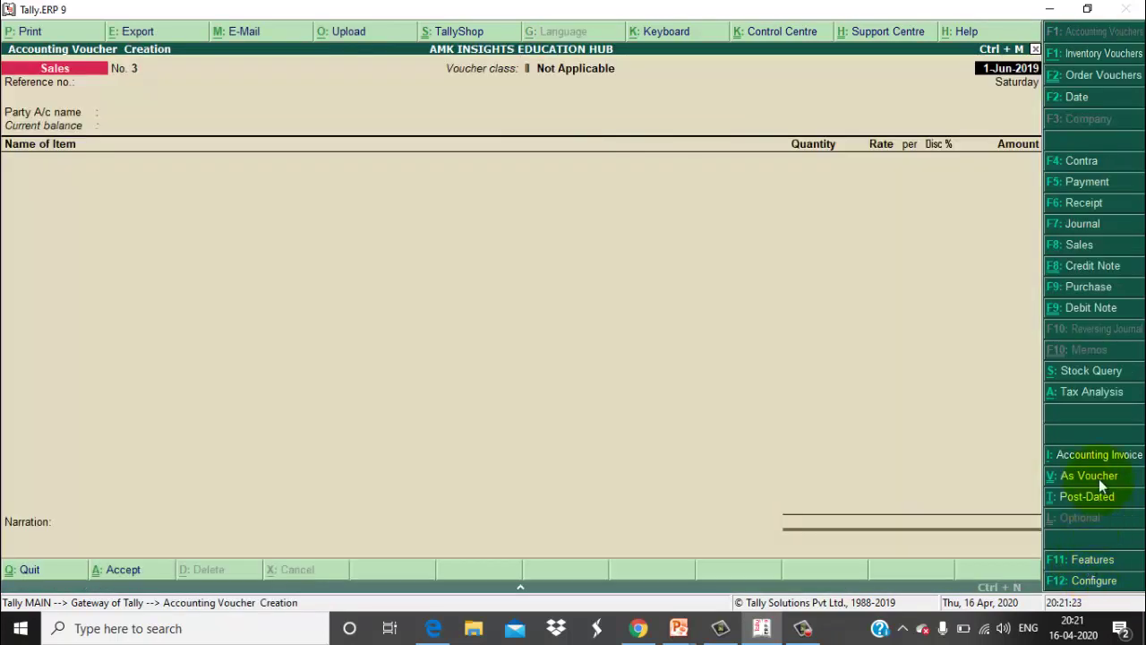
pyautogui.click(1118, 289)
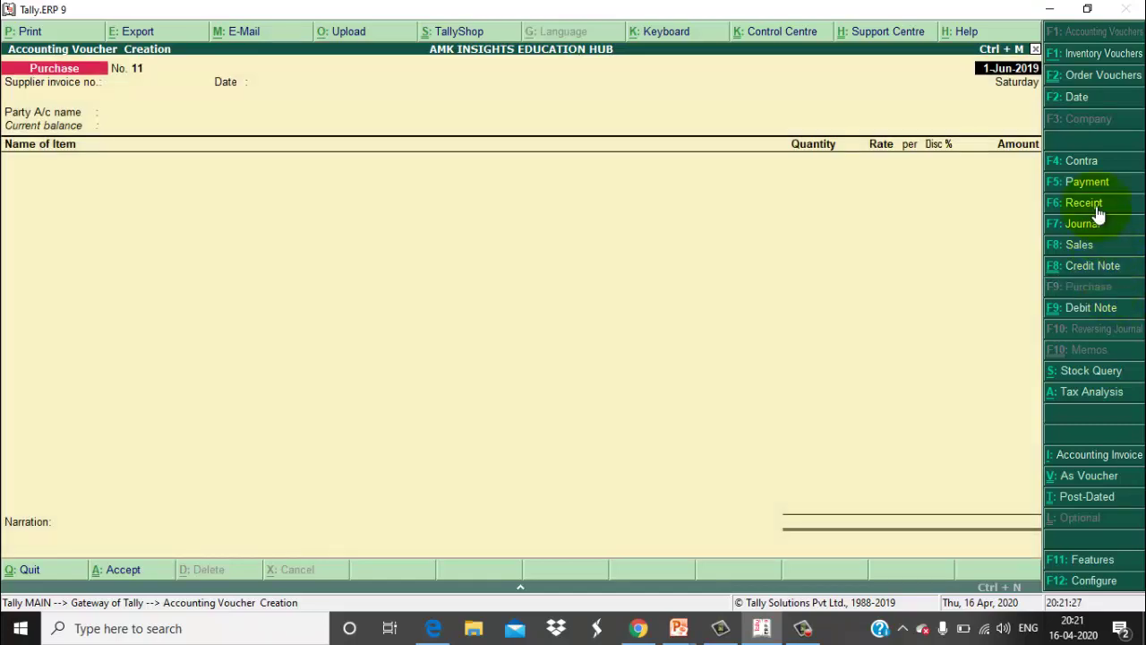
pyautogui.click(1108, 99)
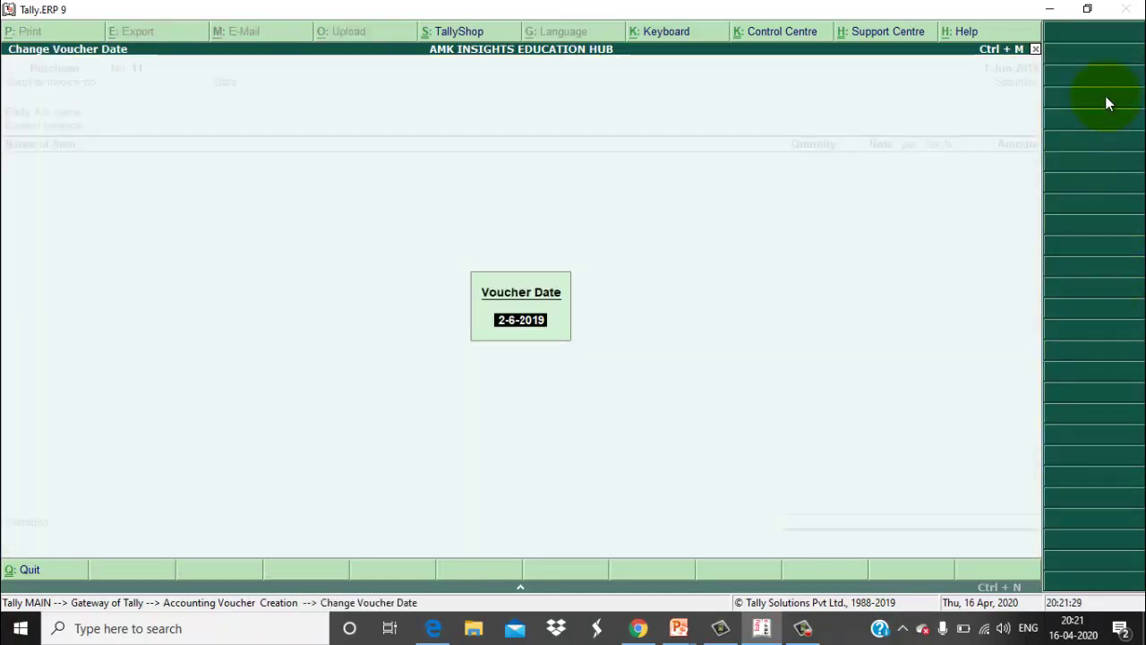
pyautogui.write('1.4.19')
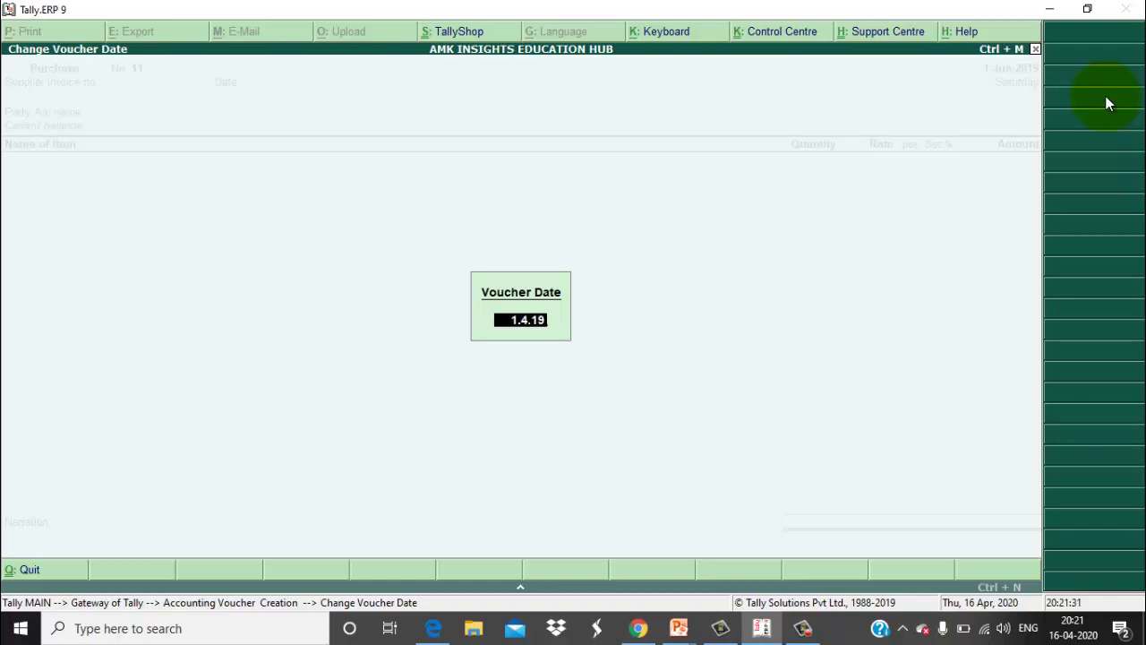
pyautogui.press('Return')
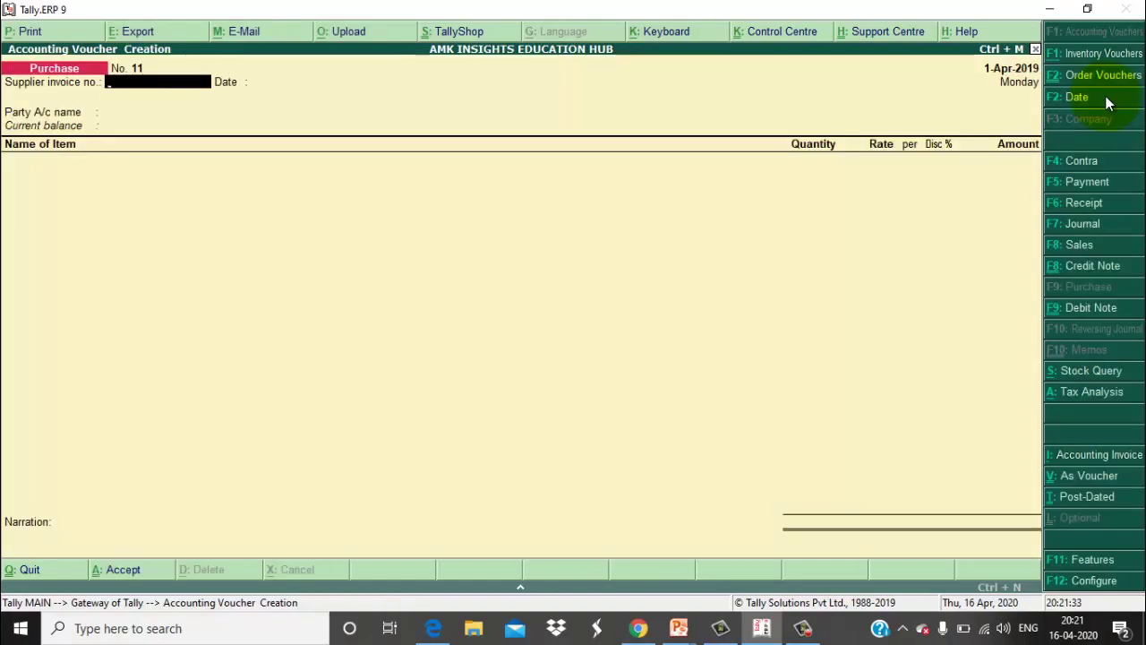
# Step: Enter supplier invoice number 3213514 dated 1-Apr-2019 and choose Abhishek Pharmacy as the party account
pyautogui.write('3213514')
pyautogui.press('Return')
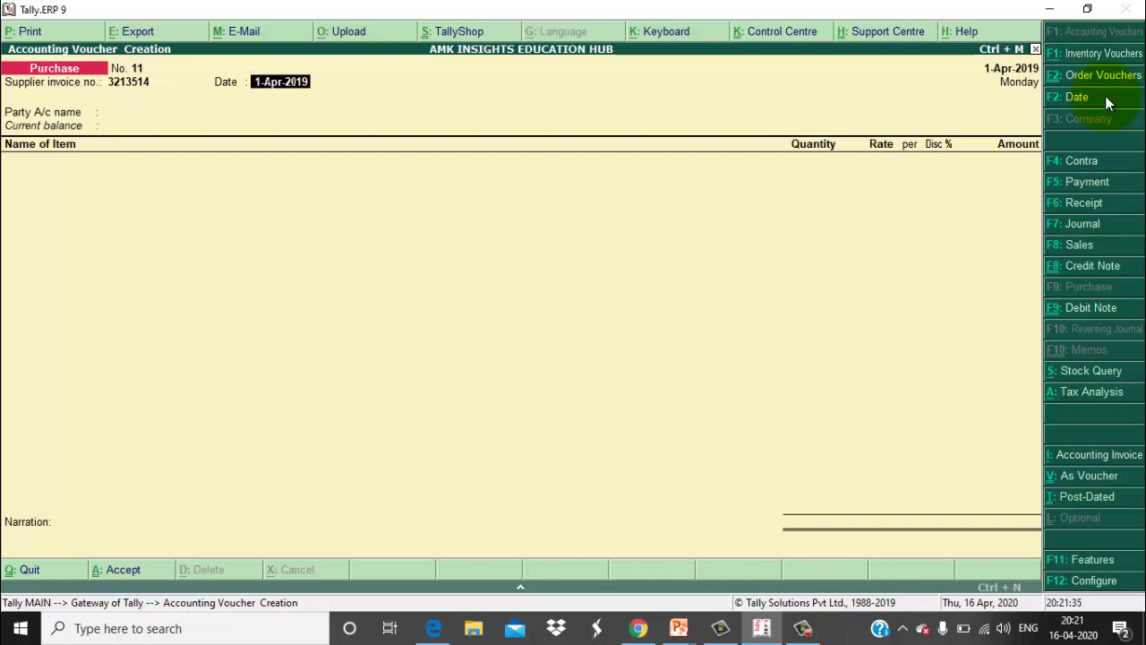
pyautogui.press('Return')
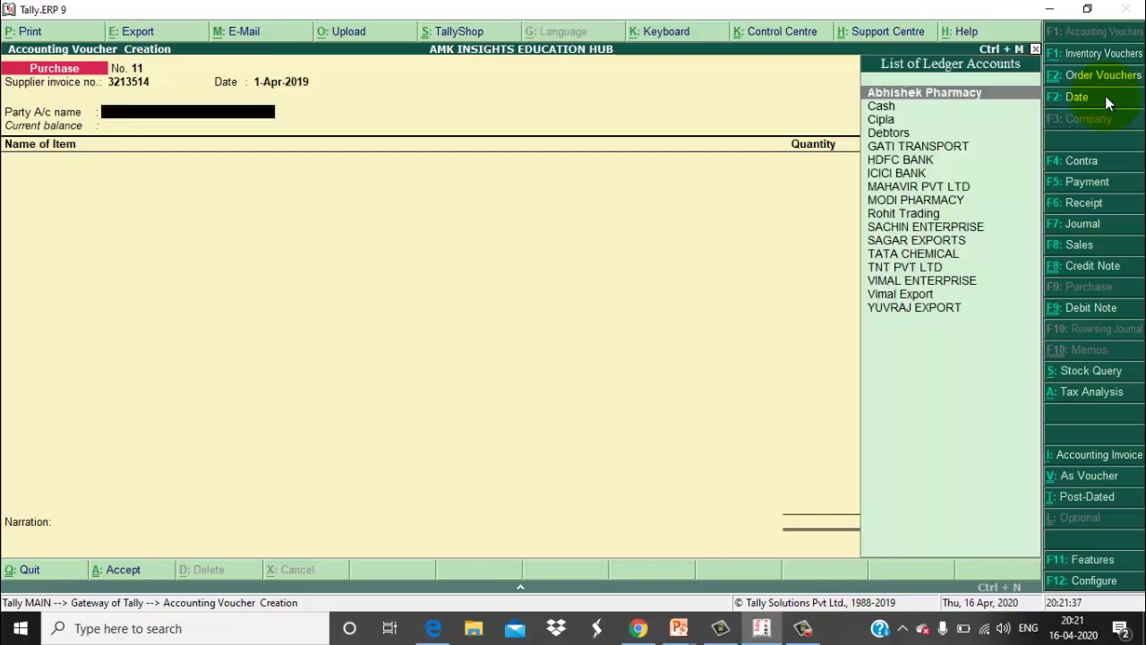
pyautogui.press('Return')
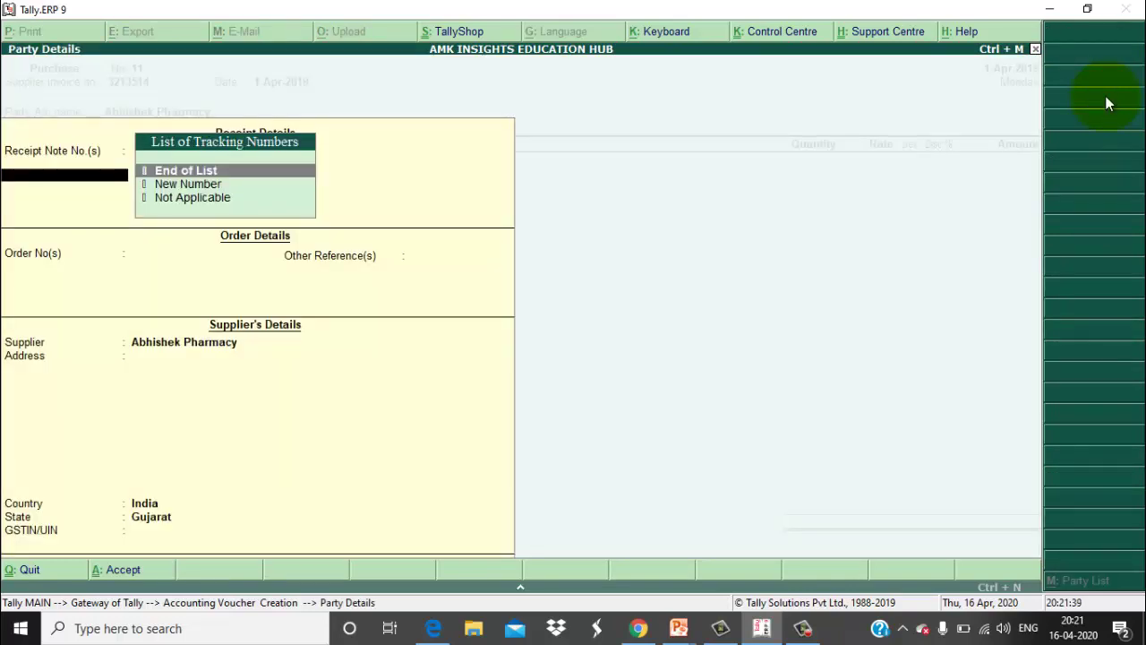
# Step: Complete the party details with End of List for receipt notes and orders, keeping the default supplier details
pyautogui.press('Return')
pyautogui.press('Return')
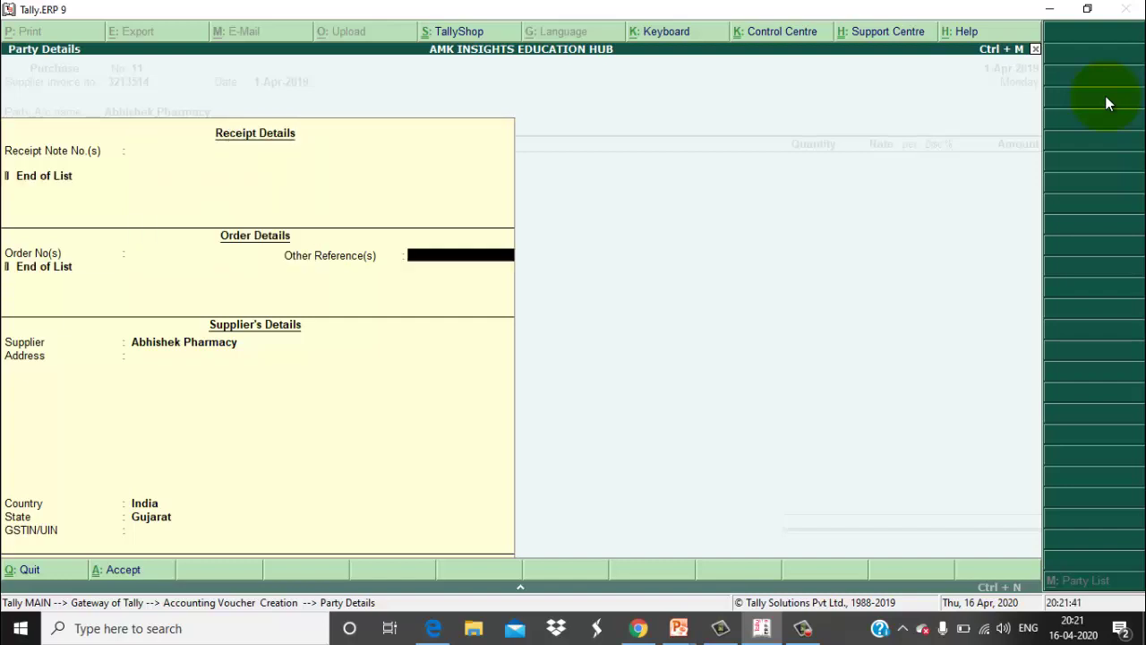
pyautogui.press('Return')
pyautogui.press('Return')
pyautogui.press('Return')
pyautogui.press('Return')
pyautogui.press('Return')
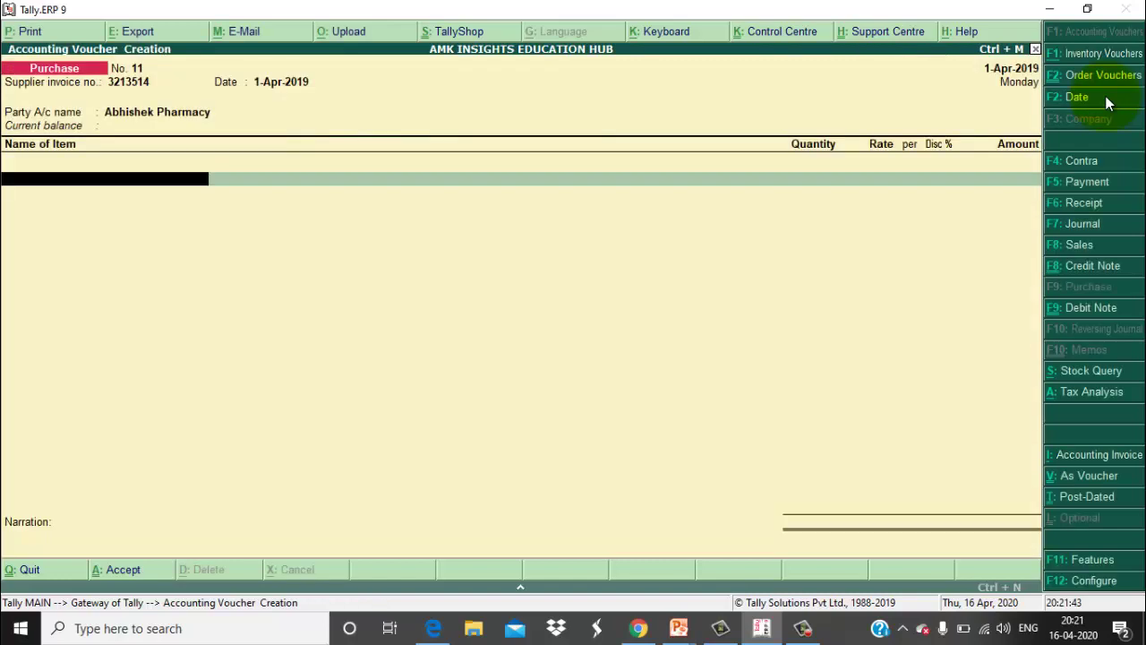
# Step: Add PARACETAMOL to the purchase without a description, with tracking and order numbers Not Applicable and AHMEDABAD as the godown
pyautogui.write('P')
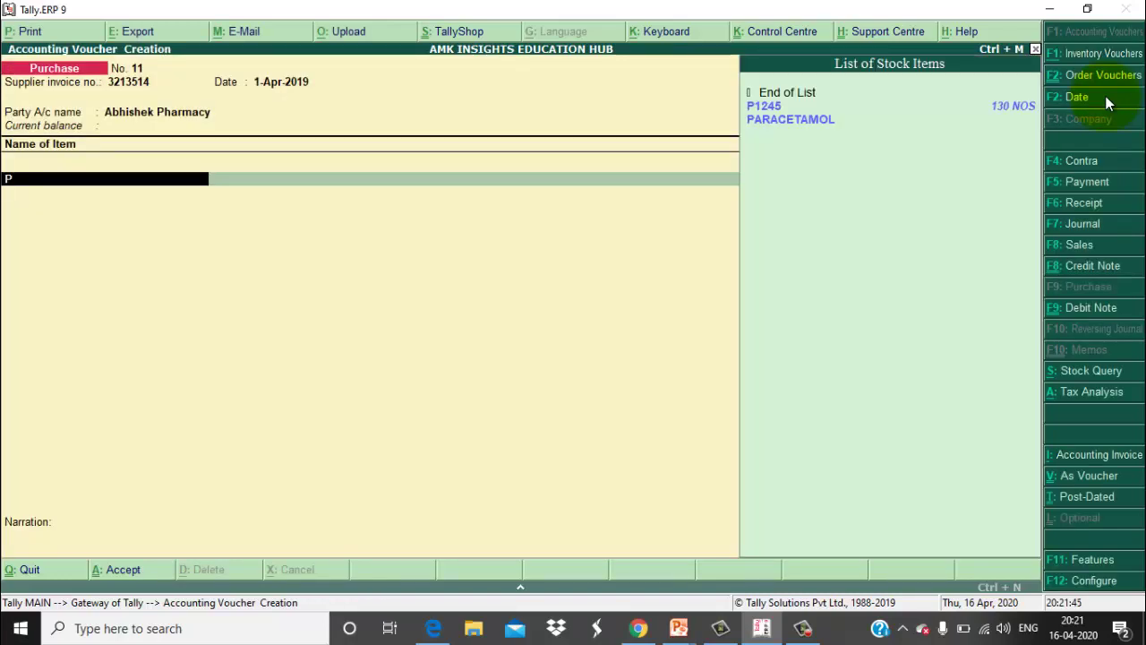
pyautogui.press('Return')
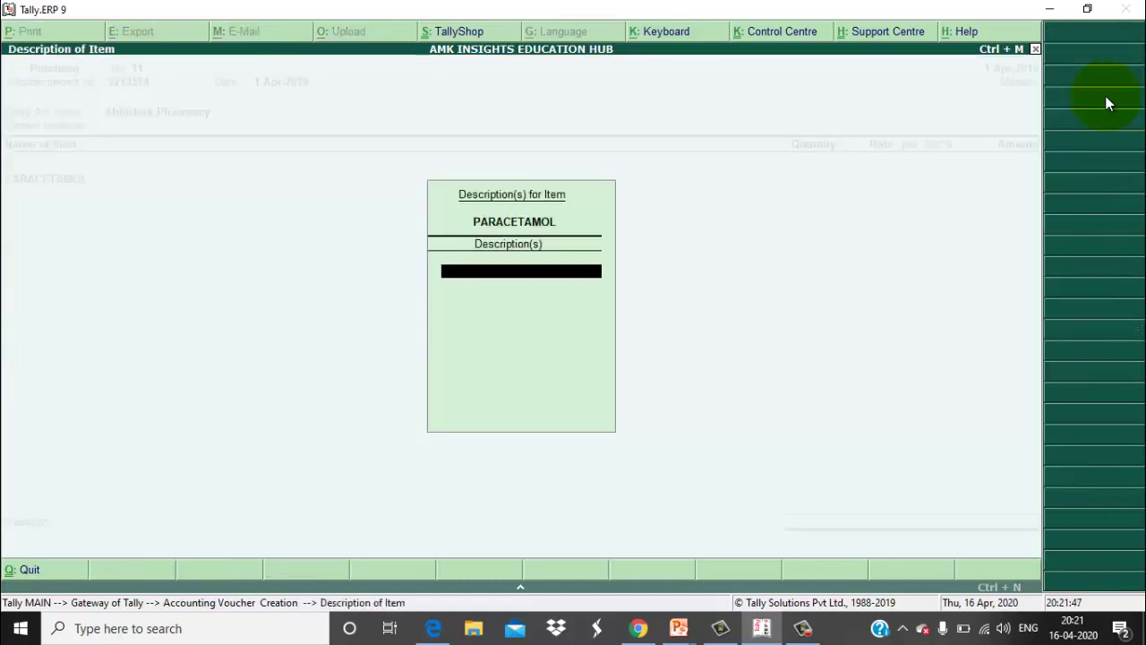
pyautogui.press('Return')
pyautogui.press('Return')
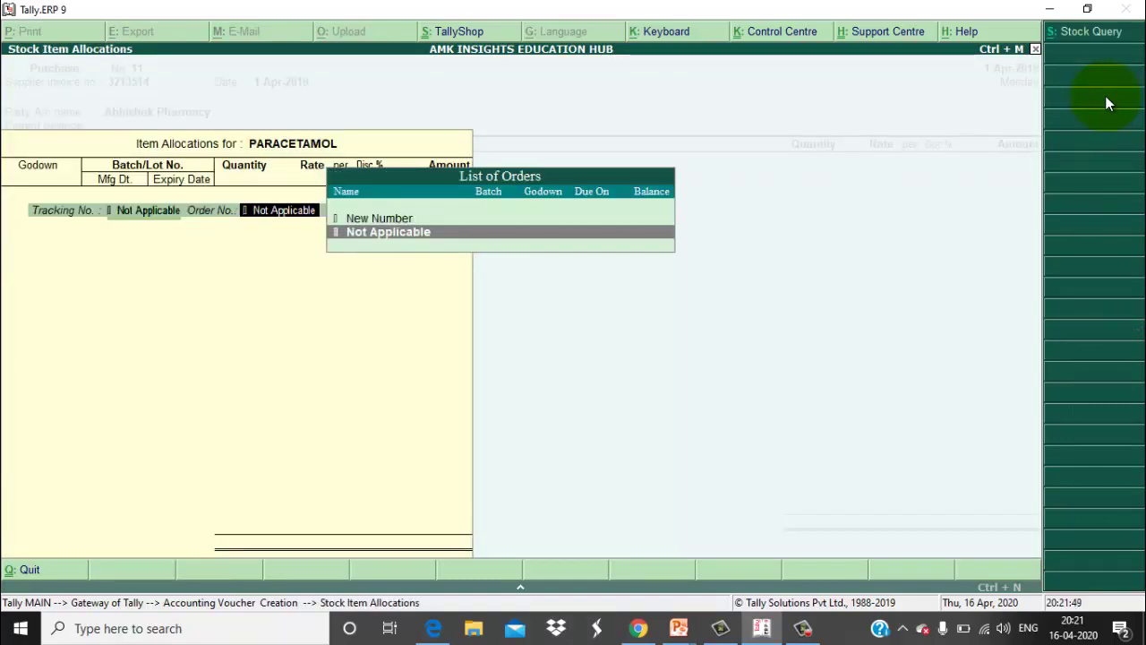
pyautogui.press('Return')
pyautogui.press('Return')
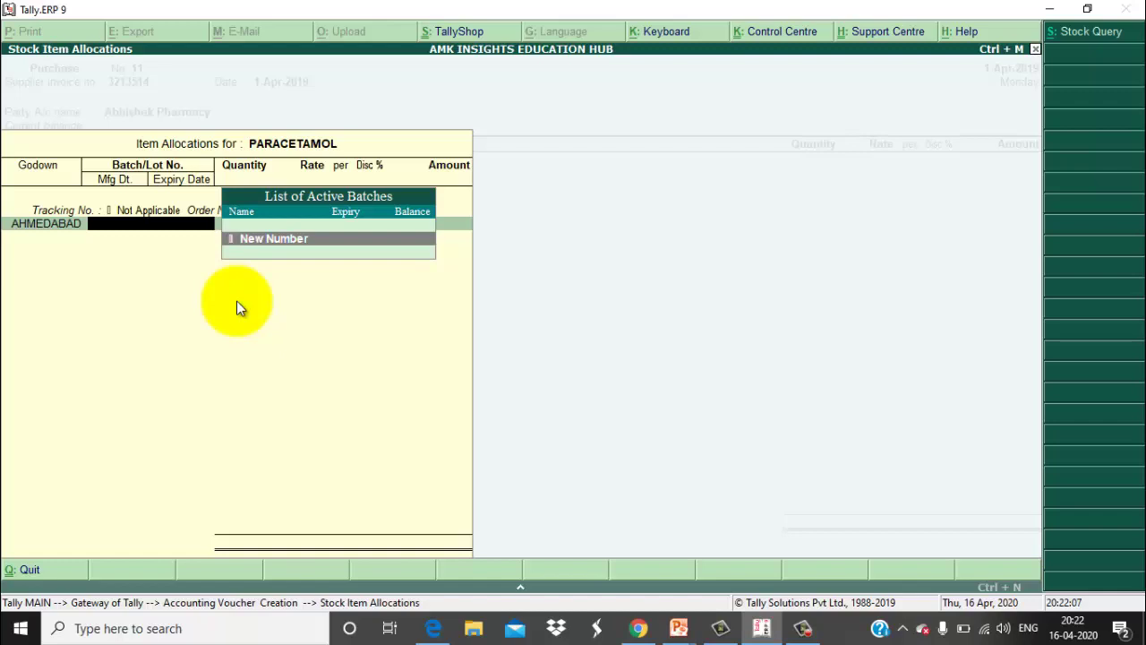
# Step: Allocate PARACETAMOL to new batch ST/101 with a quantity of 250 NOS at a rate of 5.50
pyautogui.press('Return')
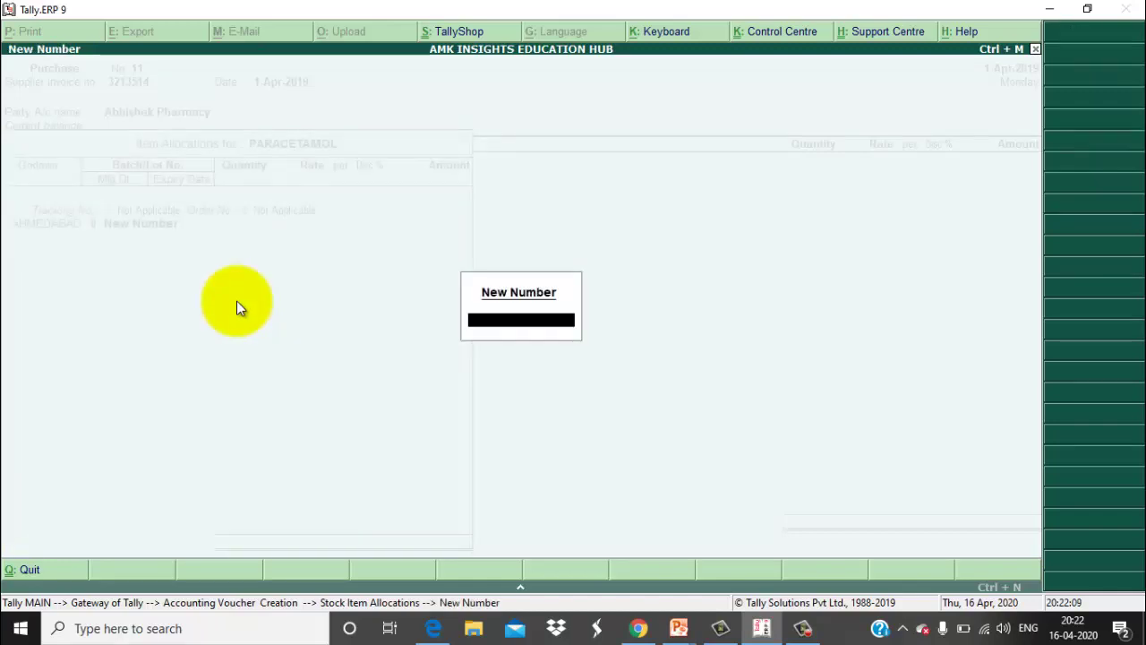
pyautogui.write('ST/101')
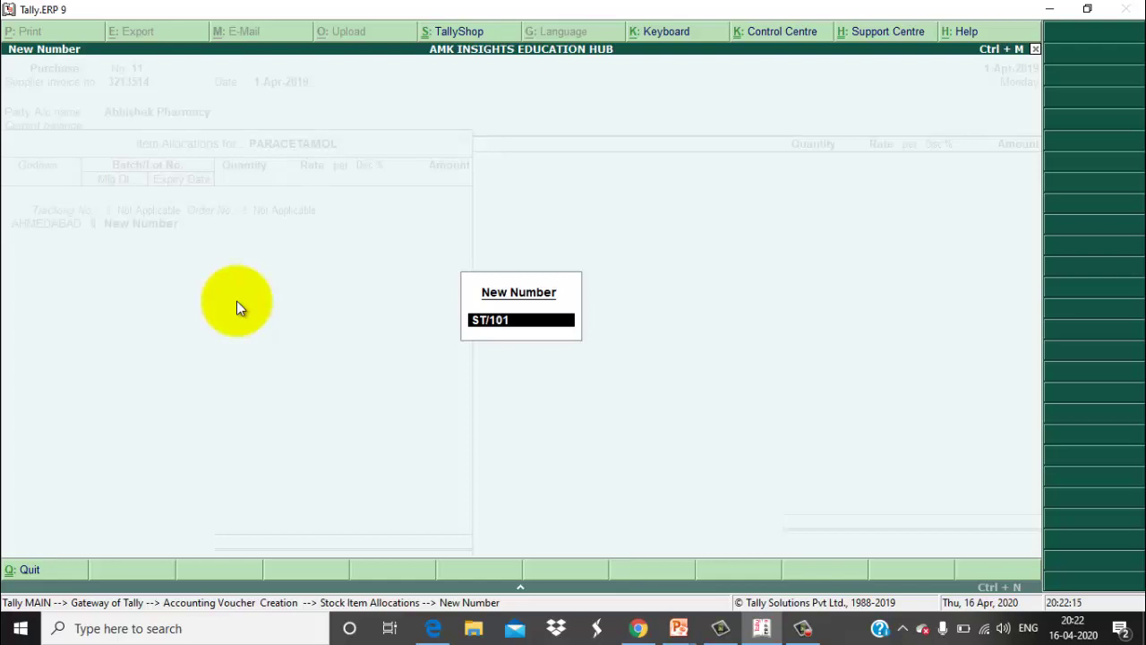
pyautogui.press('Return')
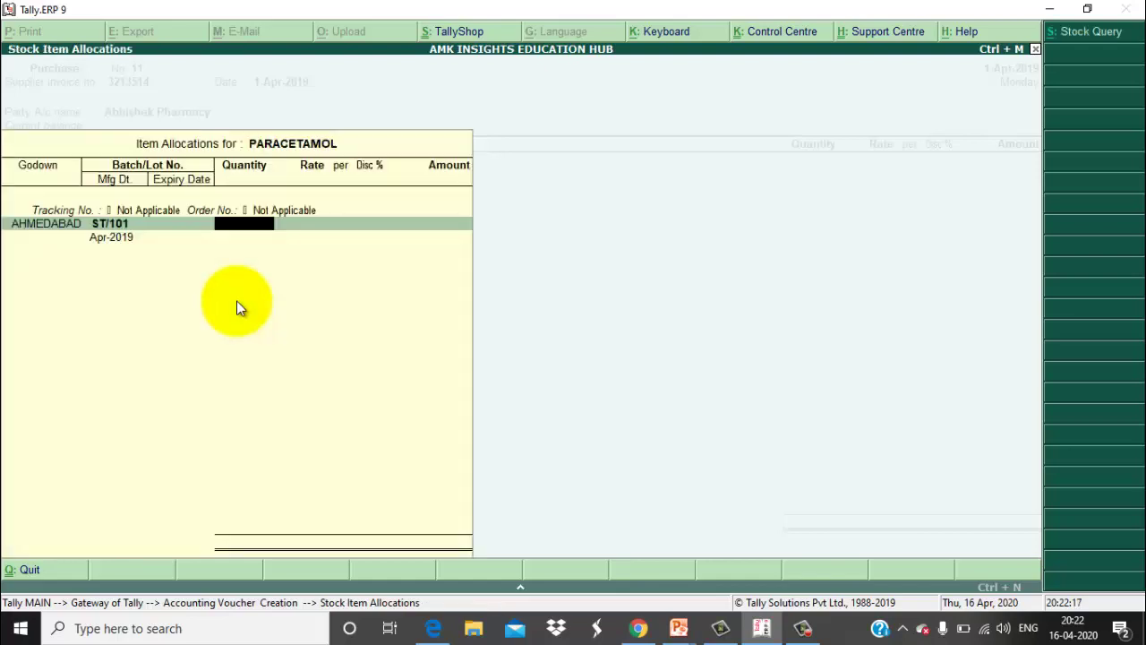
pyautogui.write('250')
pyautogui.press('Return')
pyautogui.write('5.')
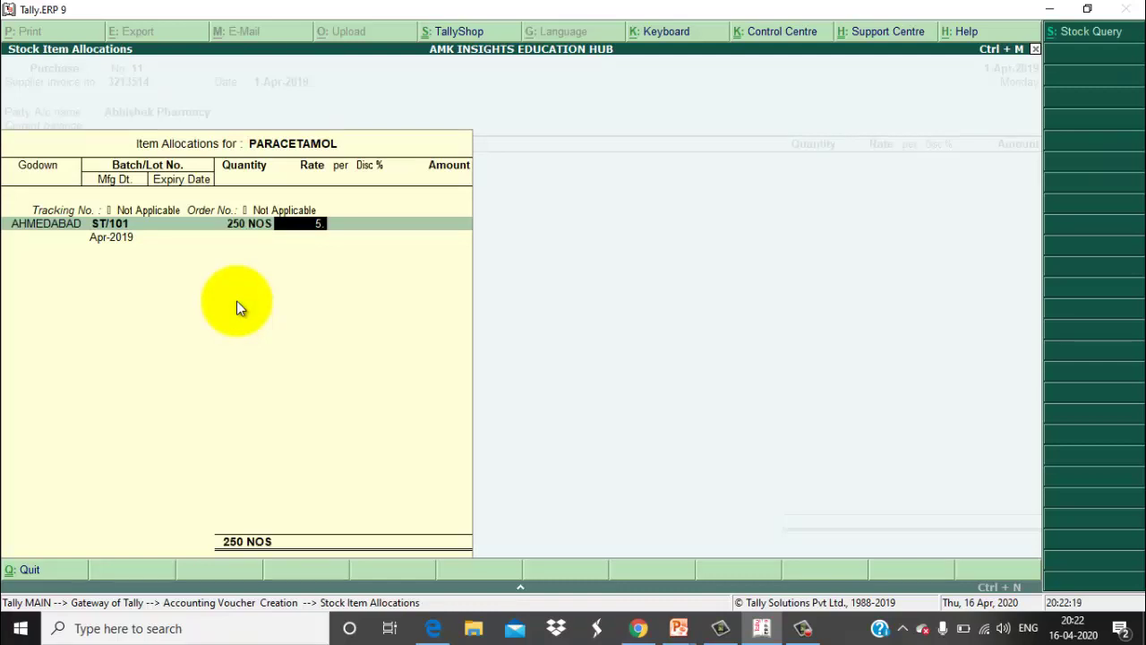
pyautogui.write('50')
pyautogui.press('Return')
pyautogui.press('Return')
pyautogui.press('Return')
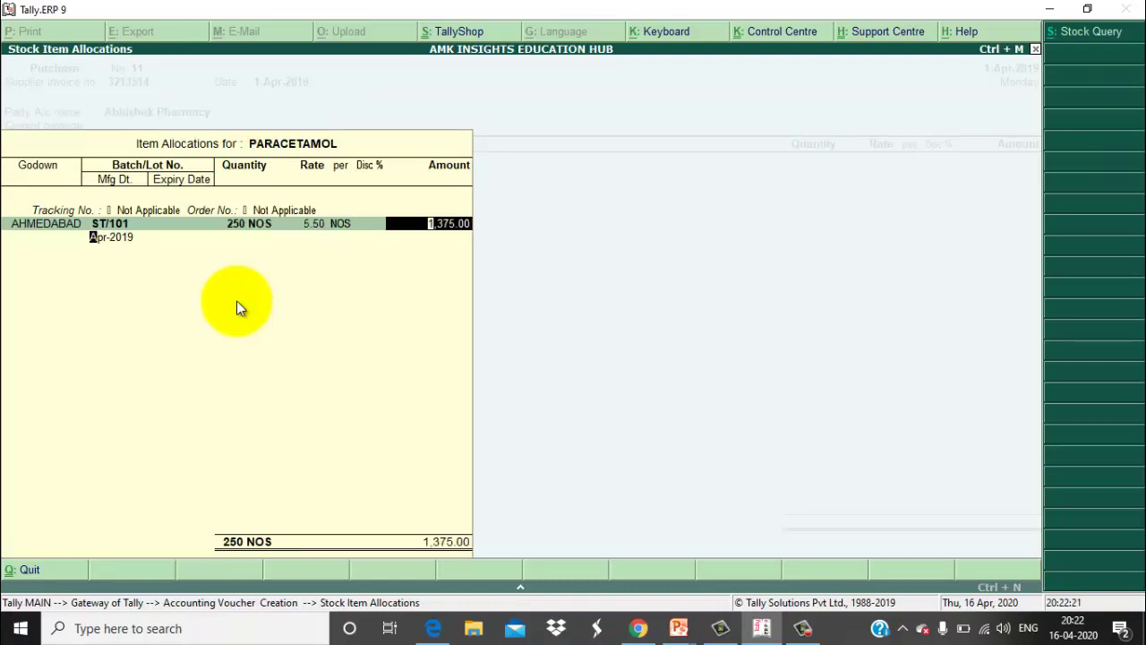
# Step: Keep Apr-2019 as the batch's manufacturing date, set its expiry date to 1-Aug-2020, and finish the item allocations
pyautogui.press('Return')
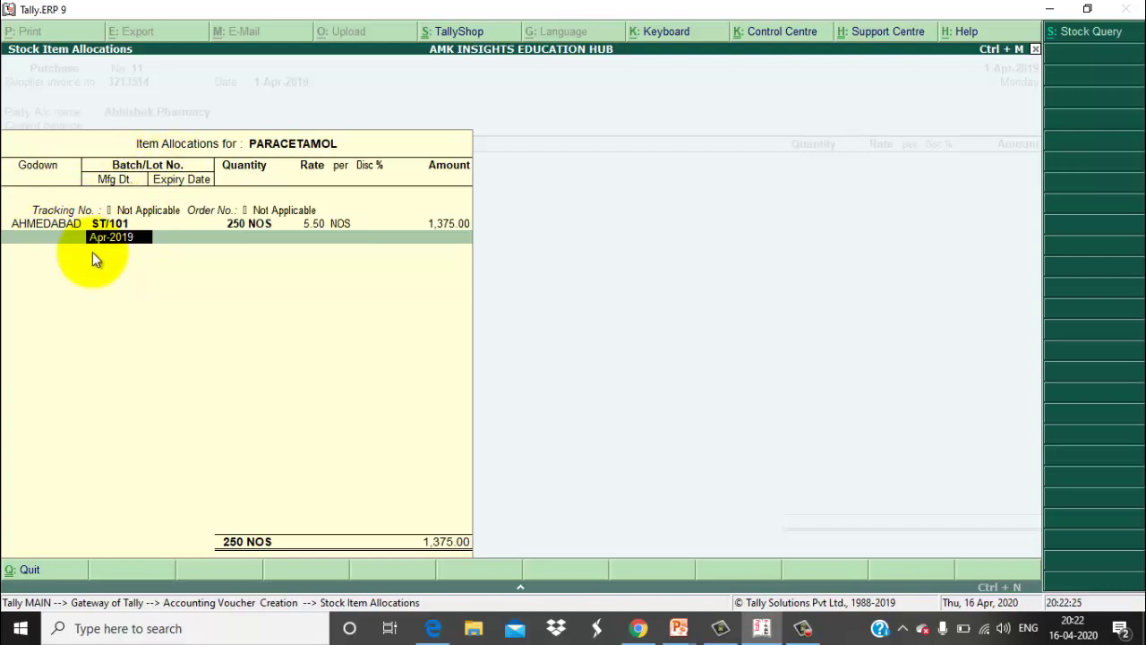
pyautogui.press('Return')
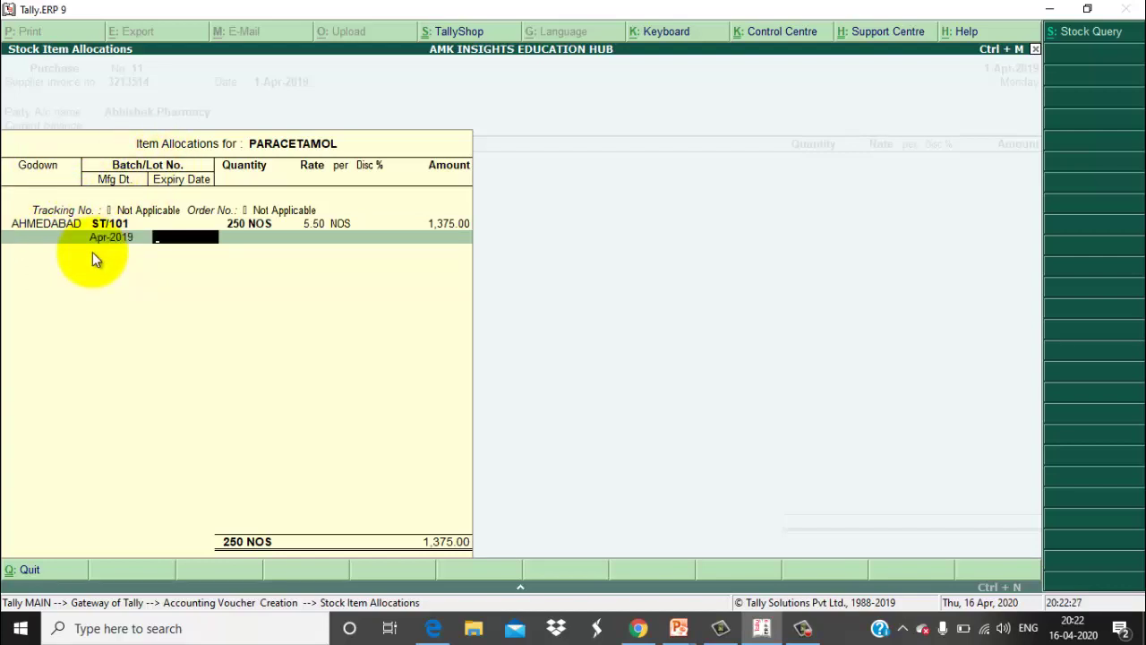
pyautogui.write('1.8.20')
pyautogui.press('Return')
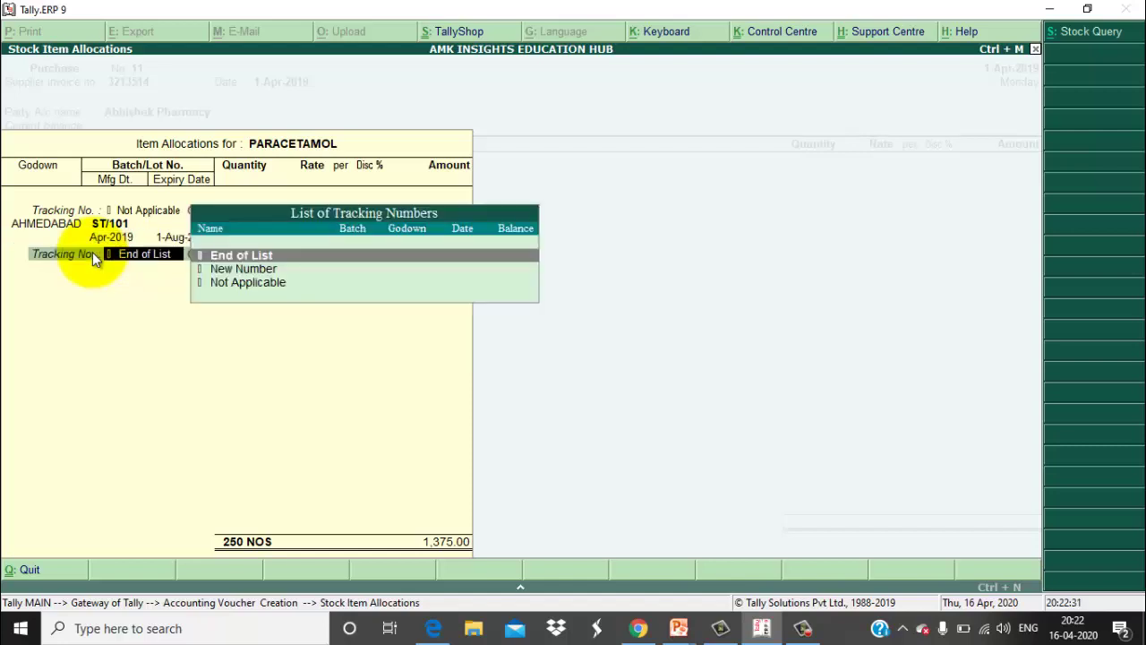
pyautogui.press('Return')
pyautogui.press('Return')
pyautogui.press('Return')
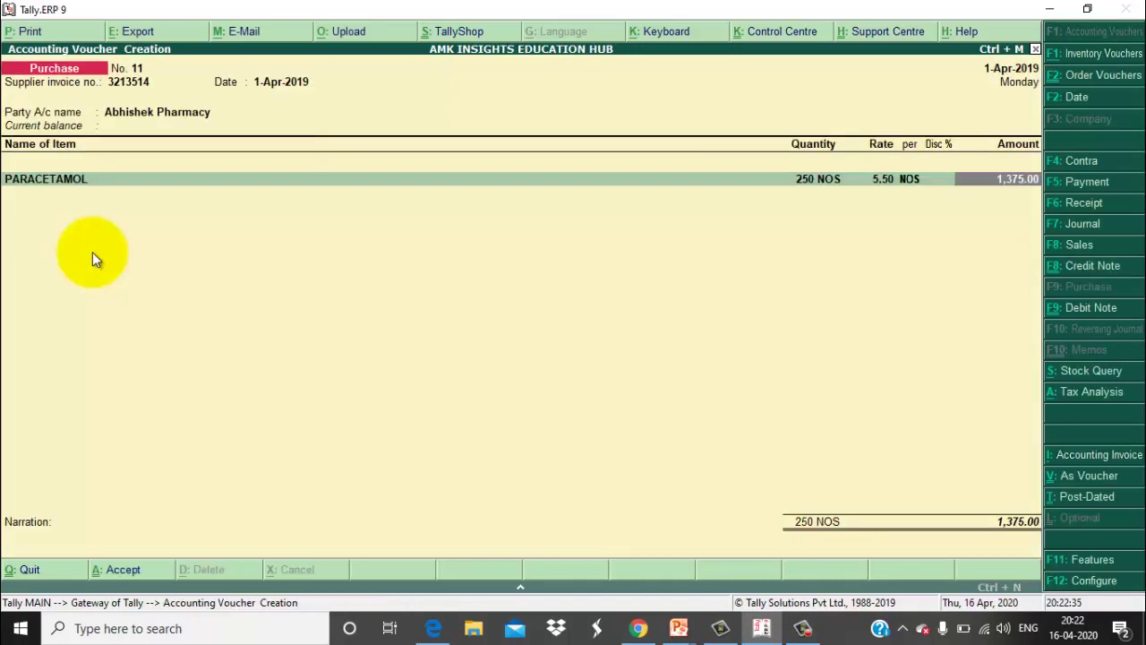
# Step: Allocate the full PARACETAMOL amount to the PURCHASE ledger
pyautogui.press('Return')
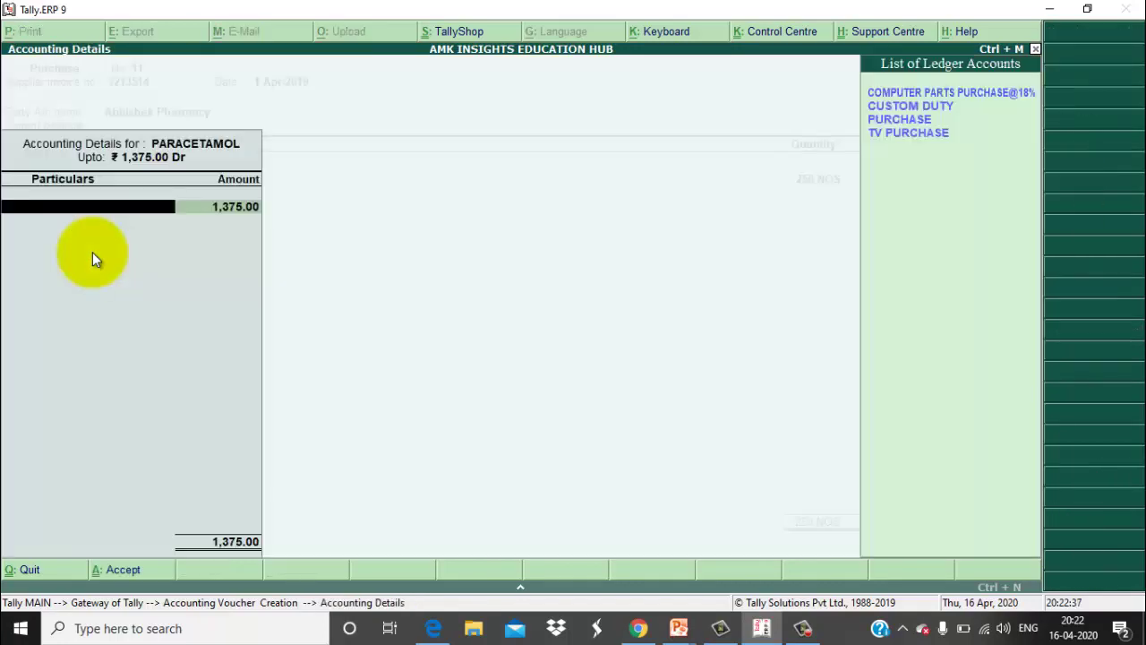
pyautogui.press('Down')
pyautogui.press('Down')
pyautogui.press('Return')
pyautogui.press('Return')
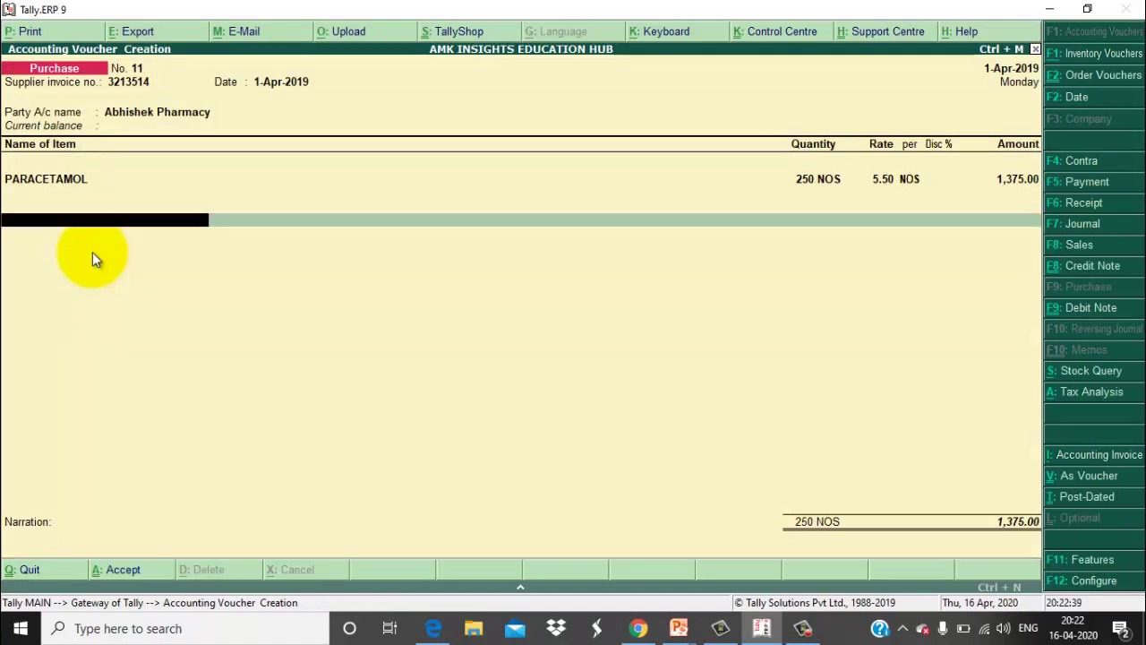
# Step: End the item list, leave the narration blank, and save the purchase voucher
pyautogui.press('Return')
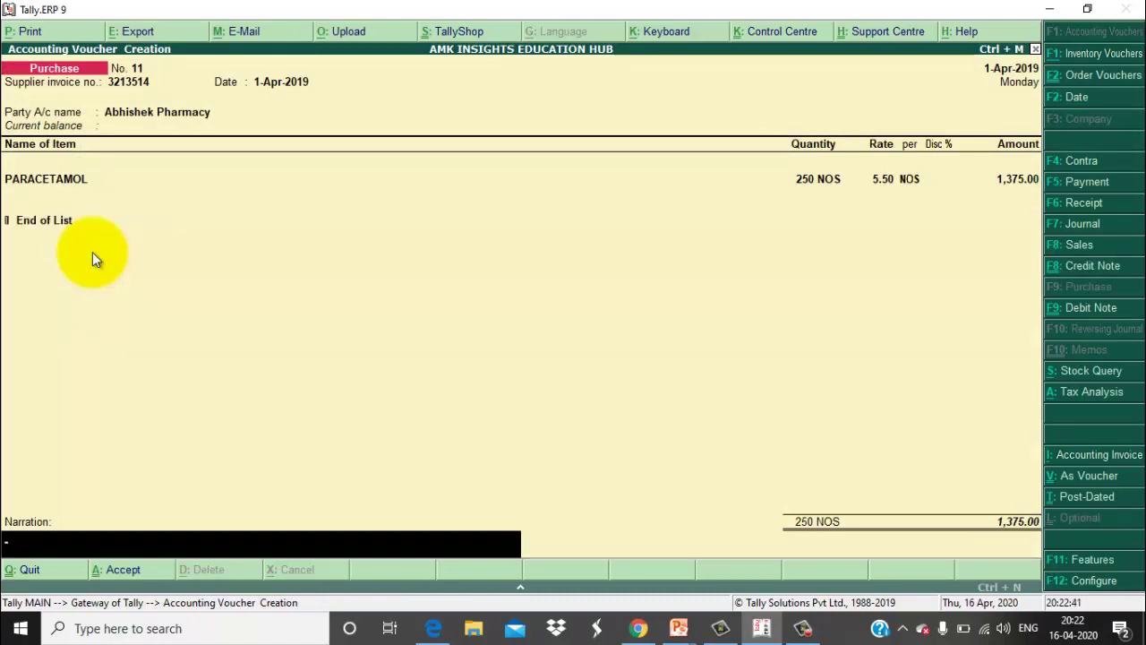
pyautogui.press('Return')
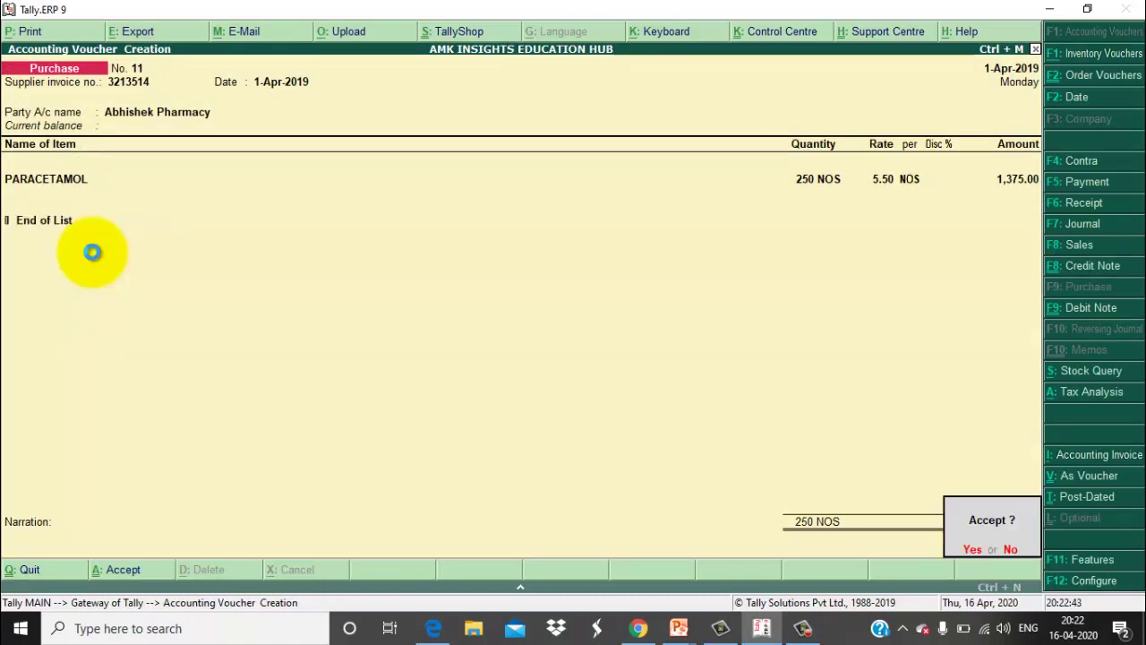
pyautogui.press('Return')
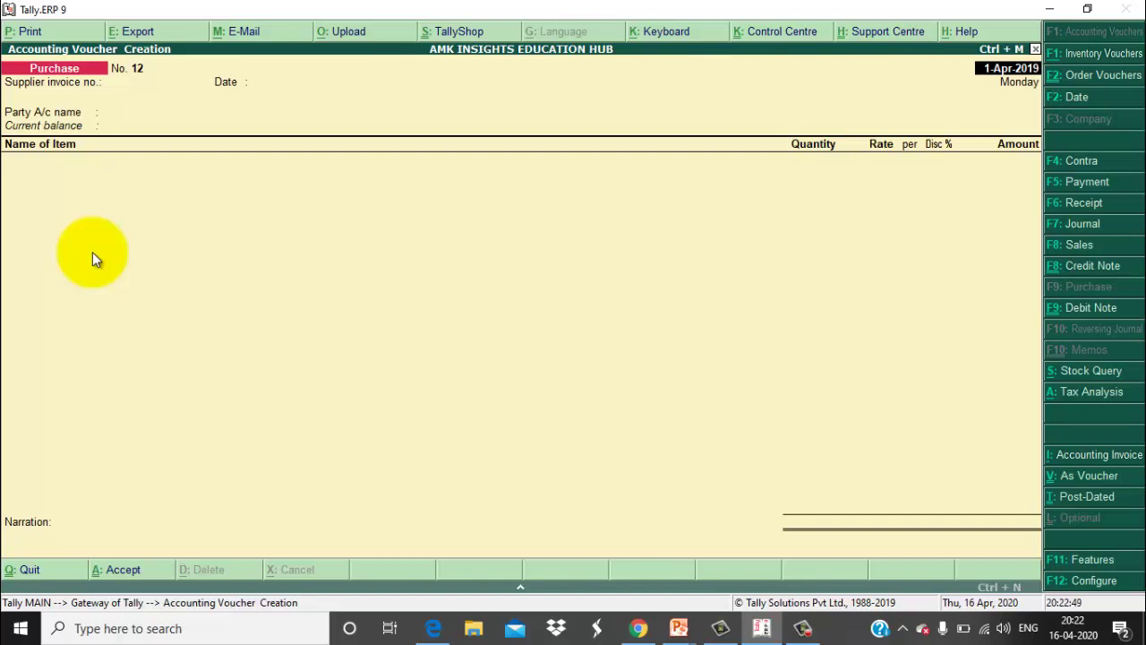
# Step: Switch to the presentation to review the Purchase:2 details, and return to Tally.ERP 9
pyautogui.hotkey('alt', 'Tab')
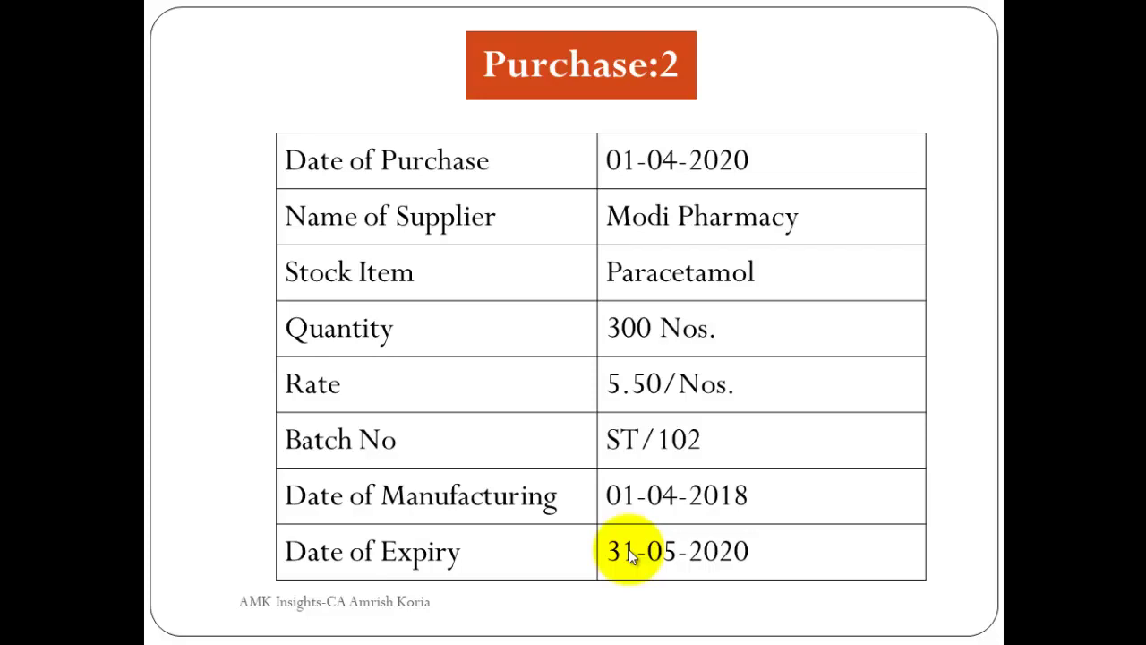
pyautogui.hotkey('alt', 'Tab')
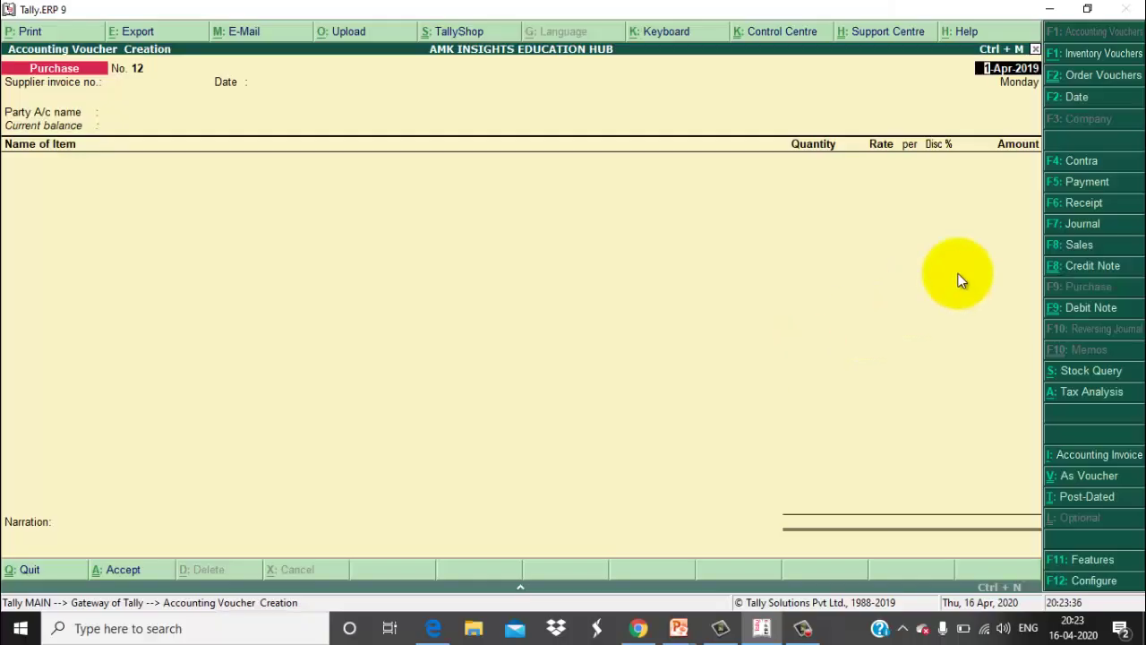
# Step: Try to set the new purchase voucher's date to 1.4.2020
pyautogui.click(1101, 105)
pyautogui.write('1.4.')
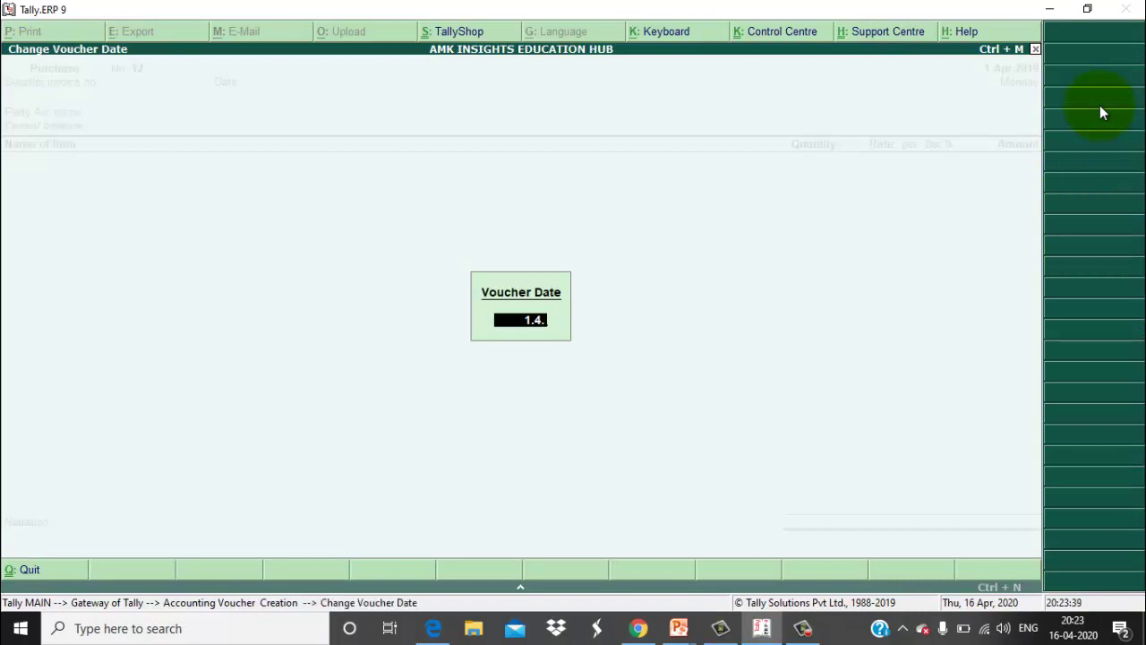
pyautogui.write('2020')
pyautogui.press('Return')
pyautogui.press('Escape')
pyautogui.press('Escape')
# Step: Change the accounting period to run from 1-4-2019 to 31-3-2021
pyautogui.hotkey('alt', 'F2')
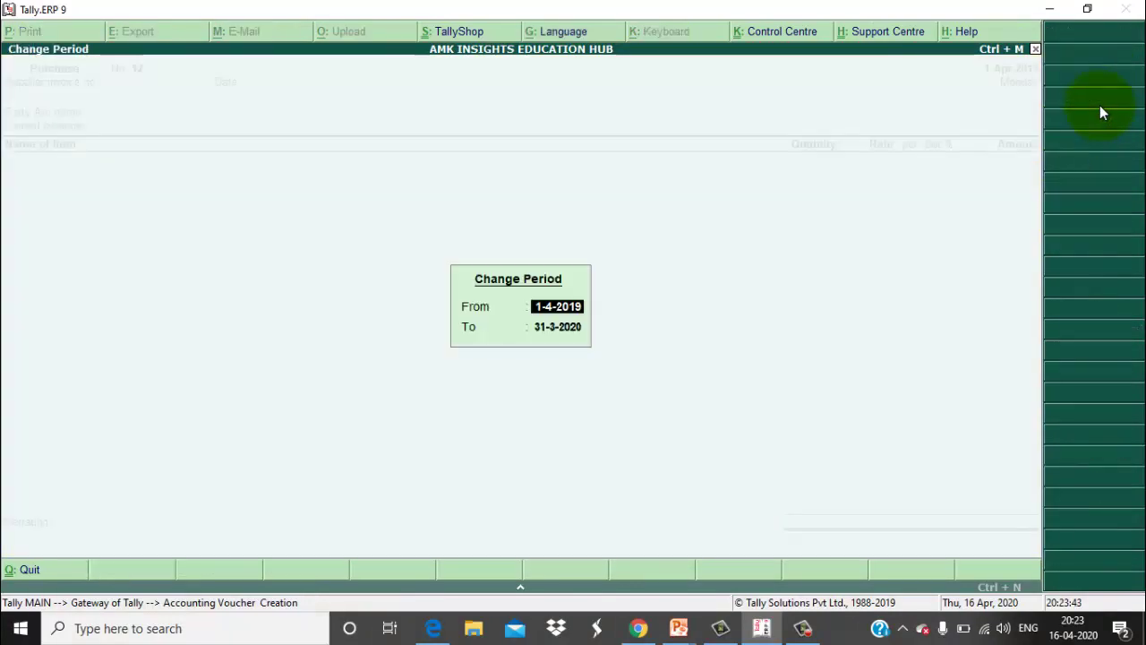
pyautogui.write('1.4.1')
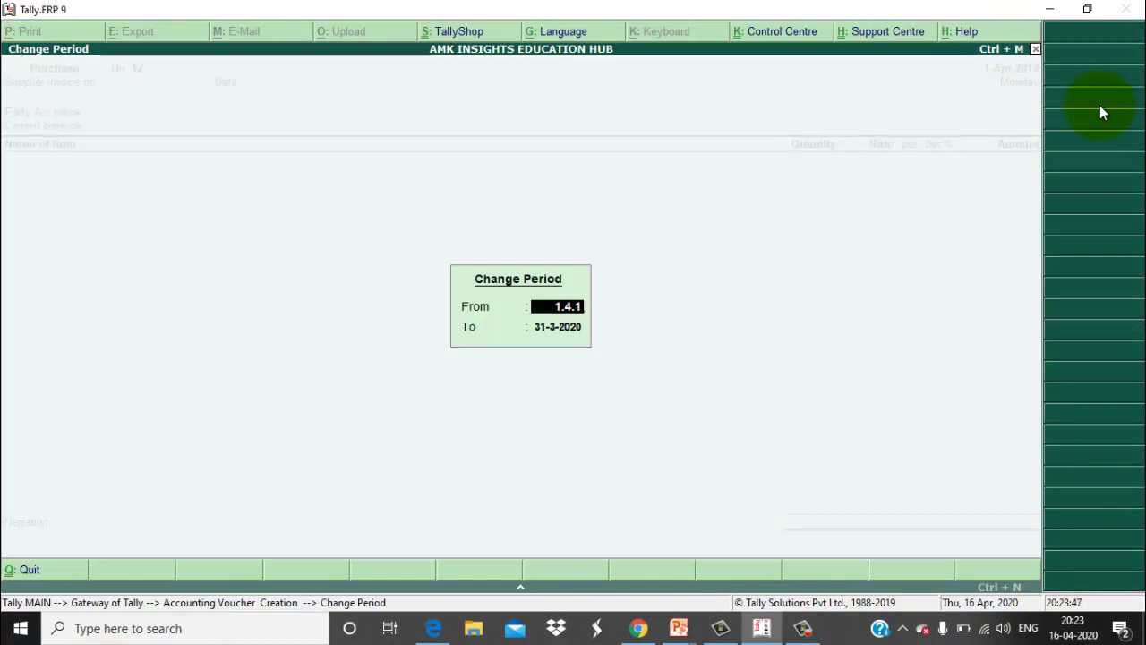
pyautogui.press('Return')
pyautogui.write('31.')
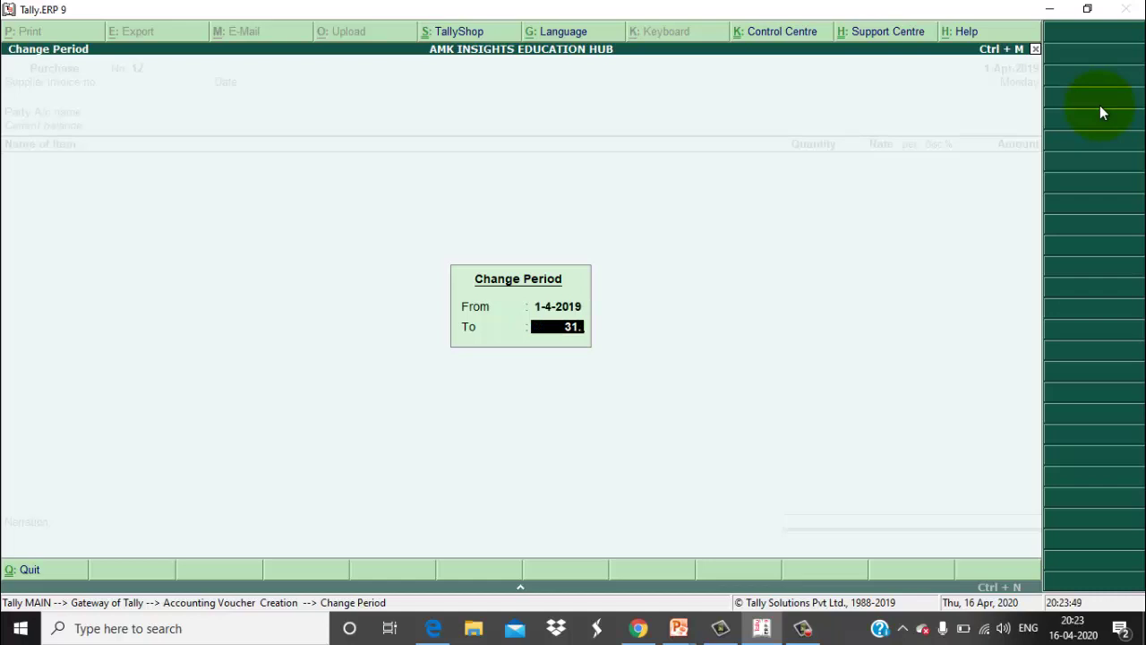
pyautogui.write('3.21')
pyautogui.press('Return')
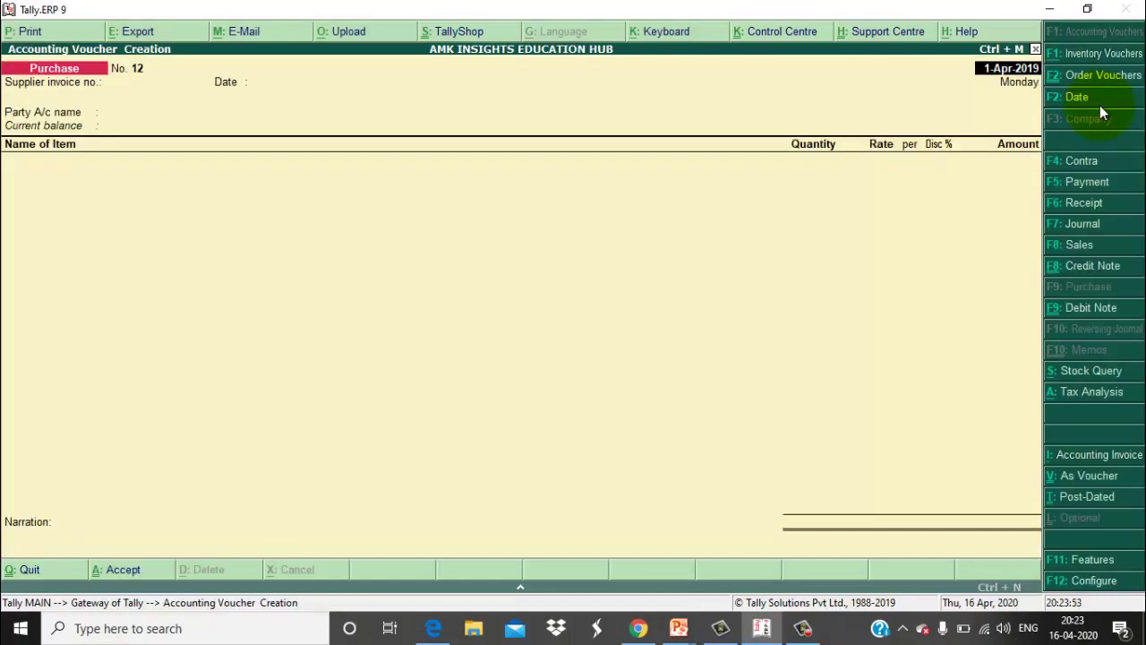
# Step: Set the purchase voucher date to 1-Apr-2020
pyautogui.click(1083, 99)
pyautogui.write('1')
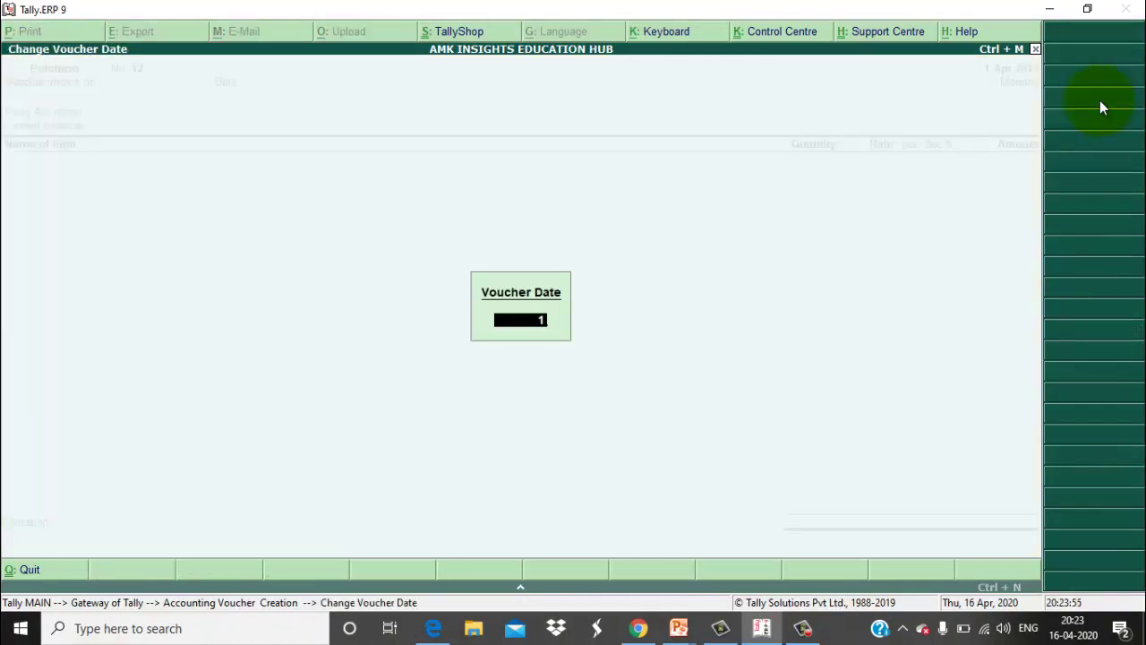
pyautogui.write('.4.20')
pyautogui.press('Return')
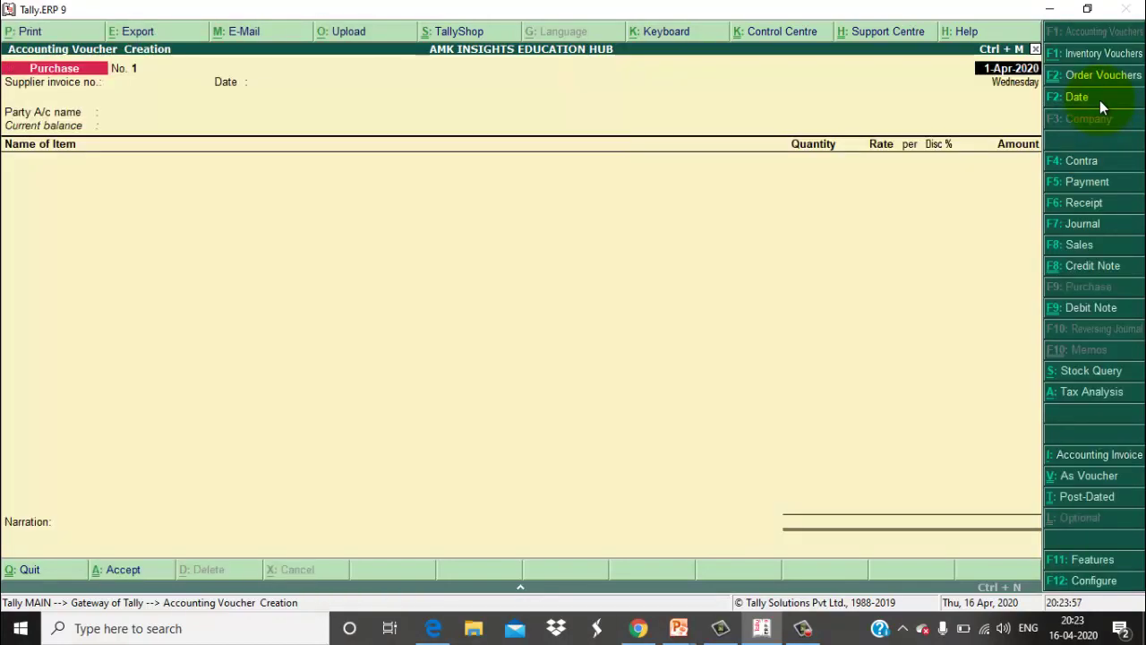
# Step: Enter supplier invoice number 564645 dated 1-Apr-2020 and choose MODI PHARMACY as the party account
pyautogui.write('564645')
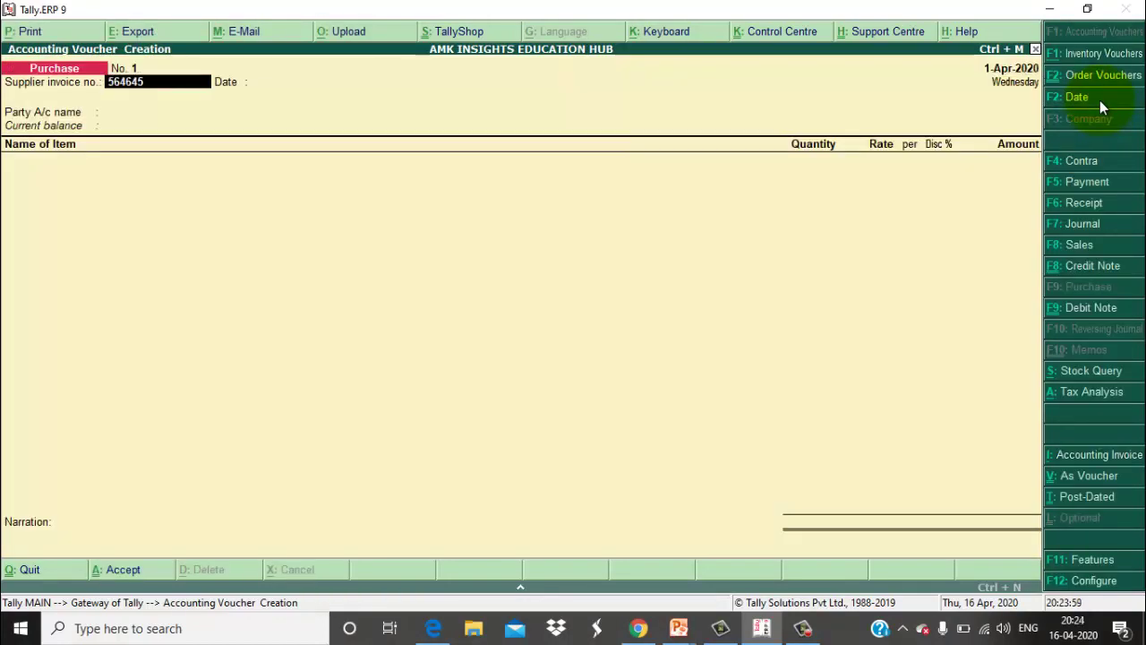
pyautogui.press('Return')
pyautogui.press('Return')
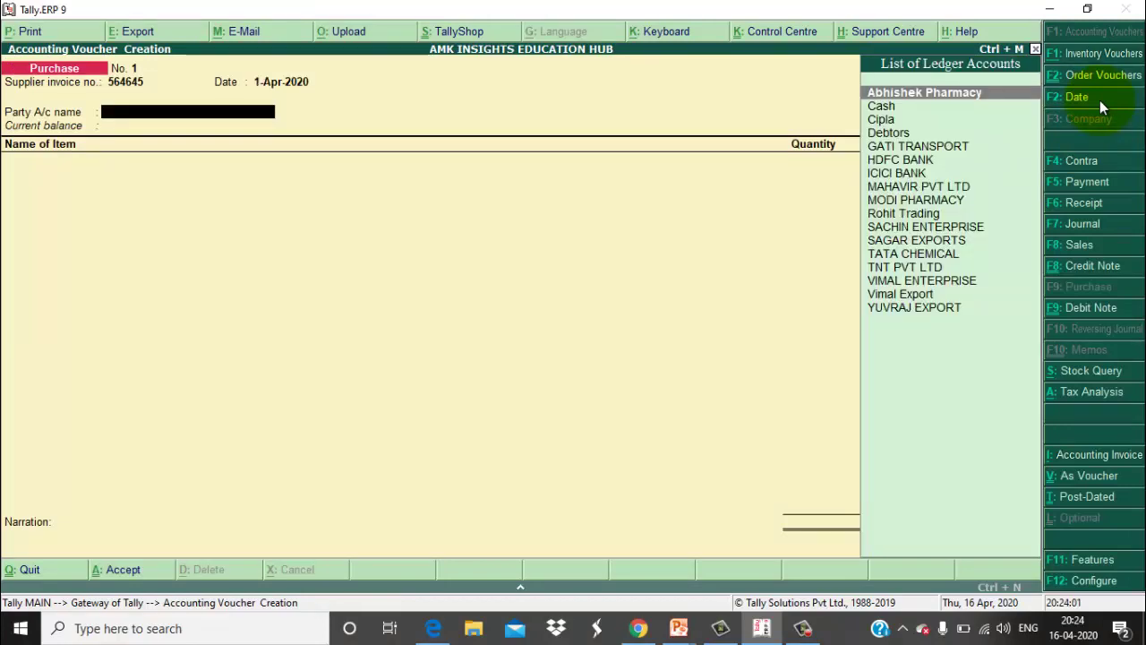
pyautogui.write('MO')
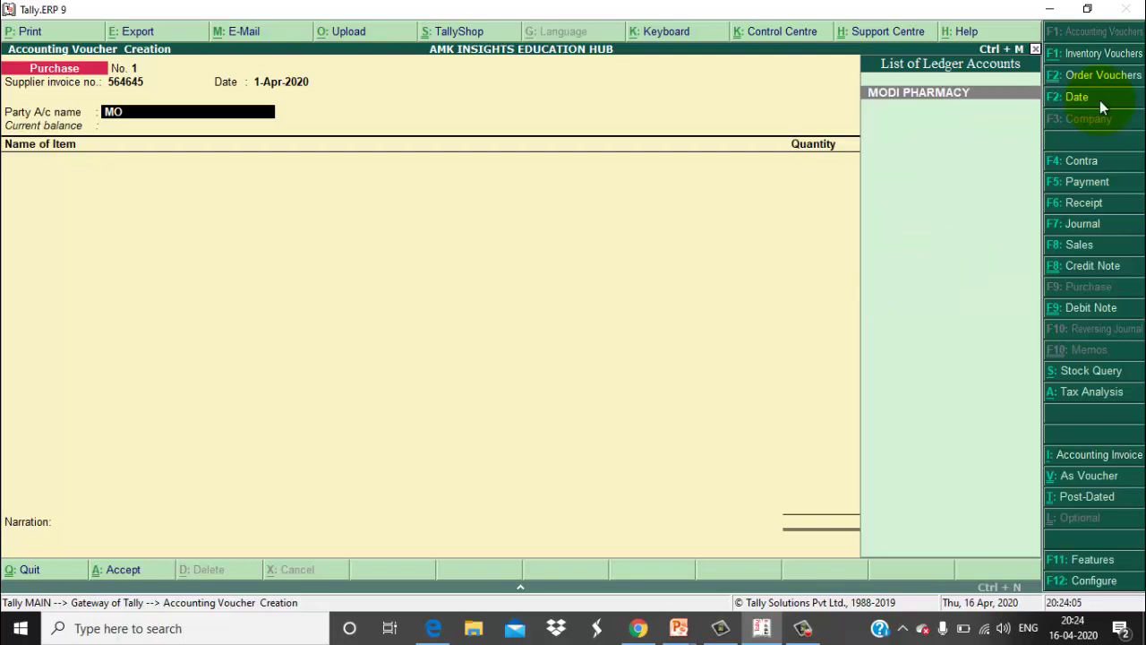
pyautogui.press('Return')
# Step: Accept the default receipt, order and supplier details for MODI PHARMACY
pyautogui.press('Return')
pyautogui.press('Return')
pyautogui.press('Return')
pyautogui.press('Return')
pyautogui.press('Return')
pyautogui.press('Return')
pyautogui.press('Return')
pyautogui.press('Return')
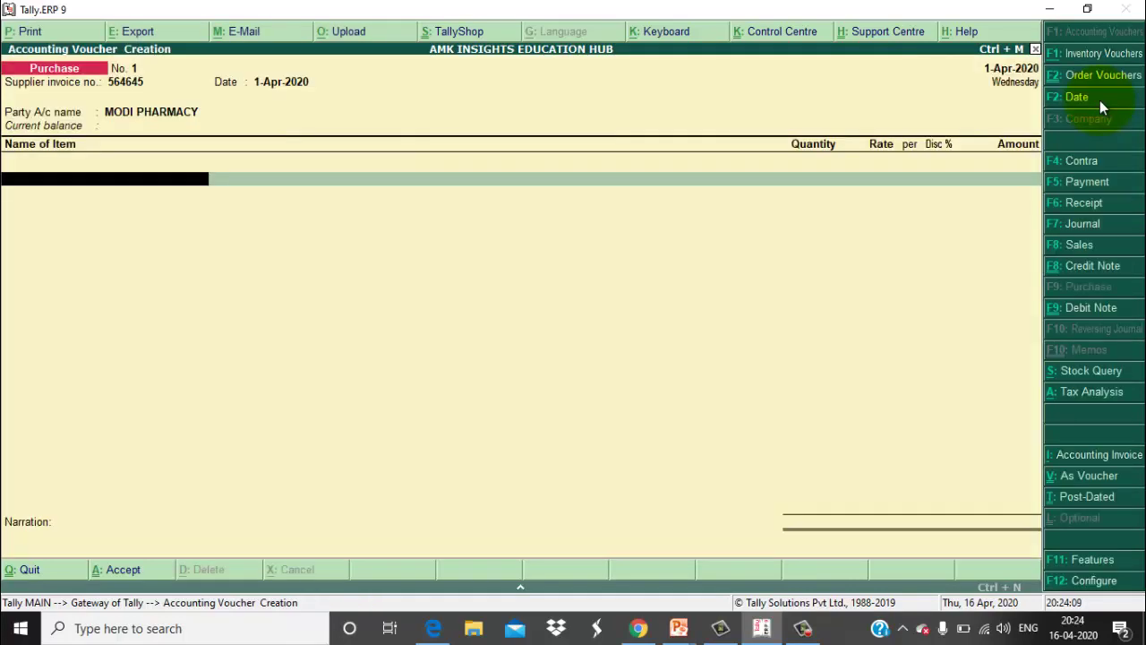
# Step: Add PARACETAMOL to the MODI PHARMACY purchase, with tracking and order numbers Not Applicable and AHMEDABAD as the godown
pyautogui.write('P')
pyautogui.press('Down')
pyautogui.press('Return')
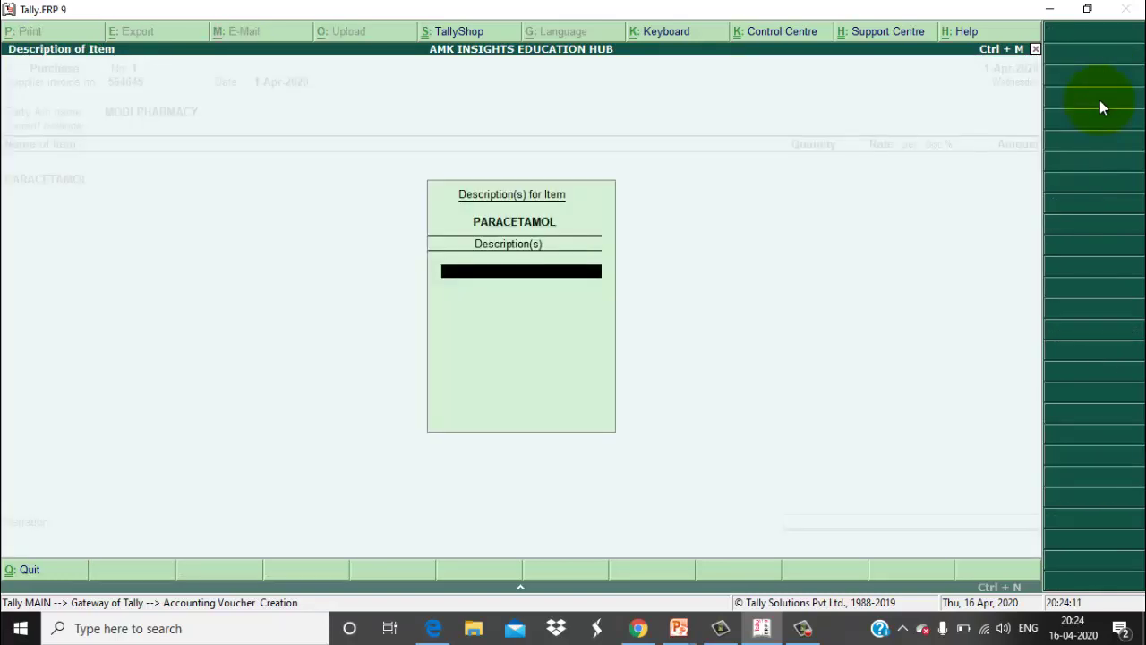
pyautogui.press('Return')
pyautogui.press('Return')
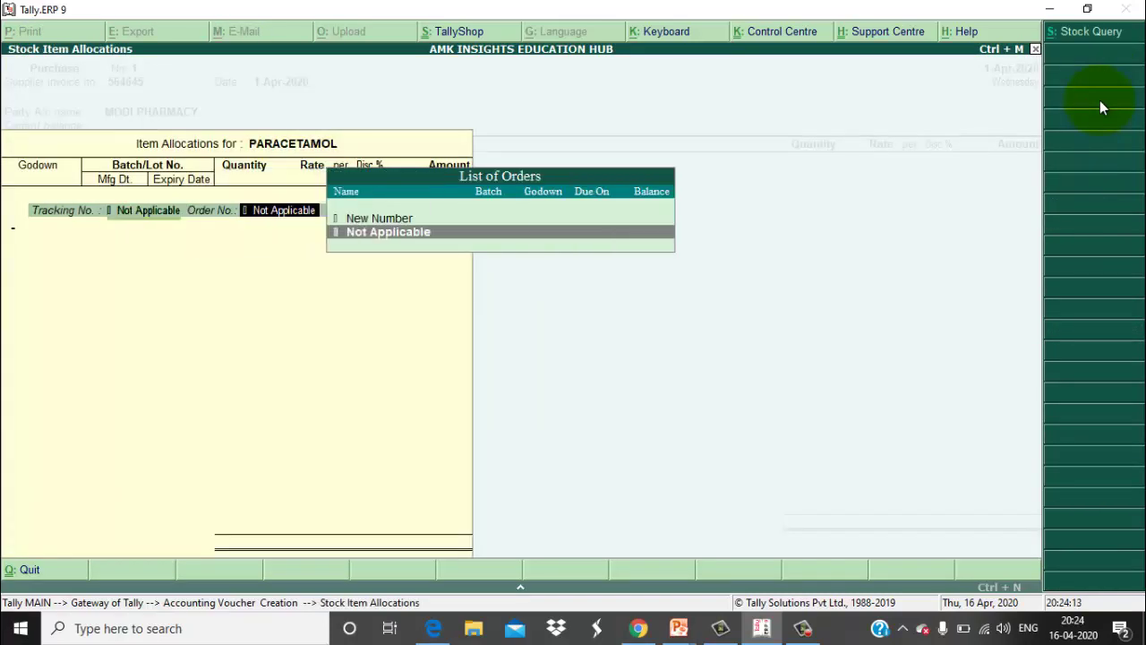
pyautogui.press('Return')
pyautogui.press('Return')
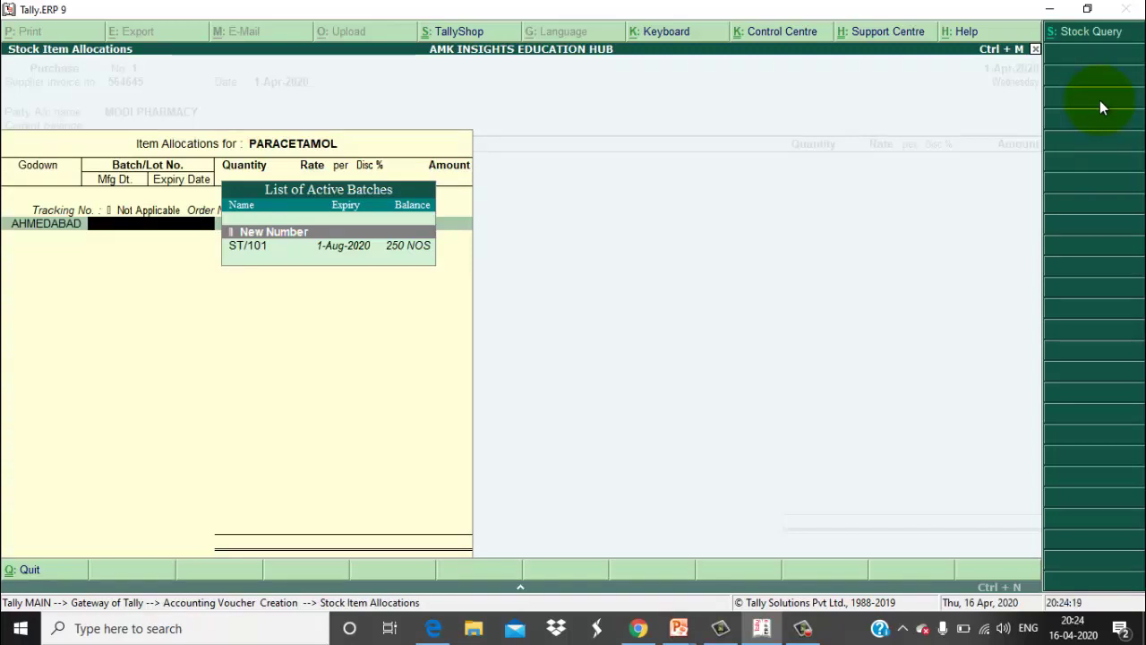
# Step: Create batch ST/102 for the PARACETAMOL purchase with quantity 300 NOS at rate 5.50
pyautogui.press('Return')
pyautogui.write('S')
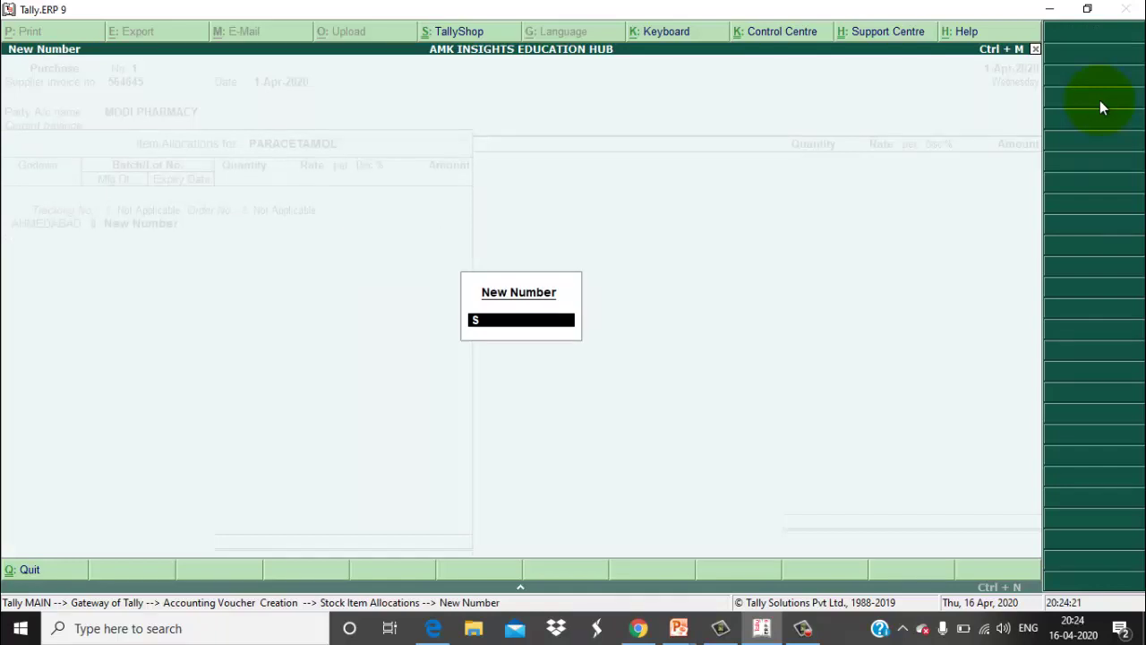
pyautogui.write('T/102')
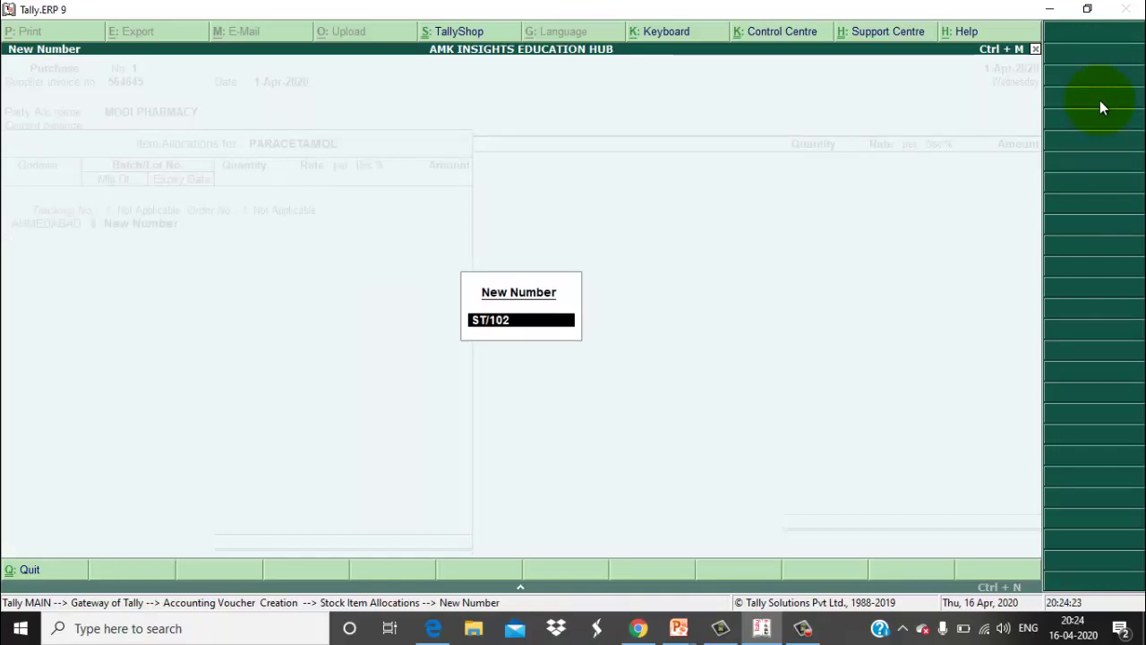
pyautogui.press('Return')
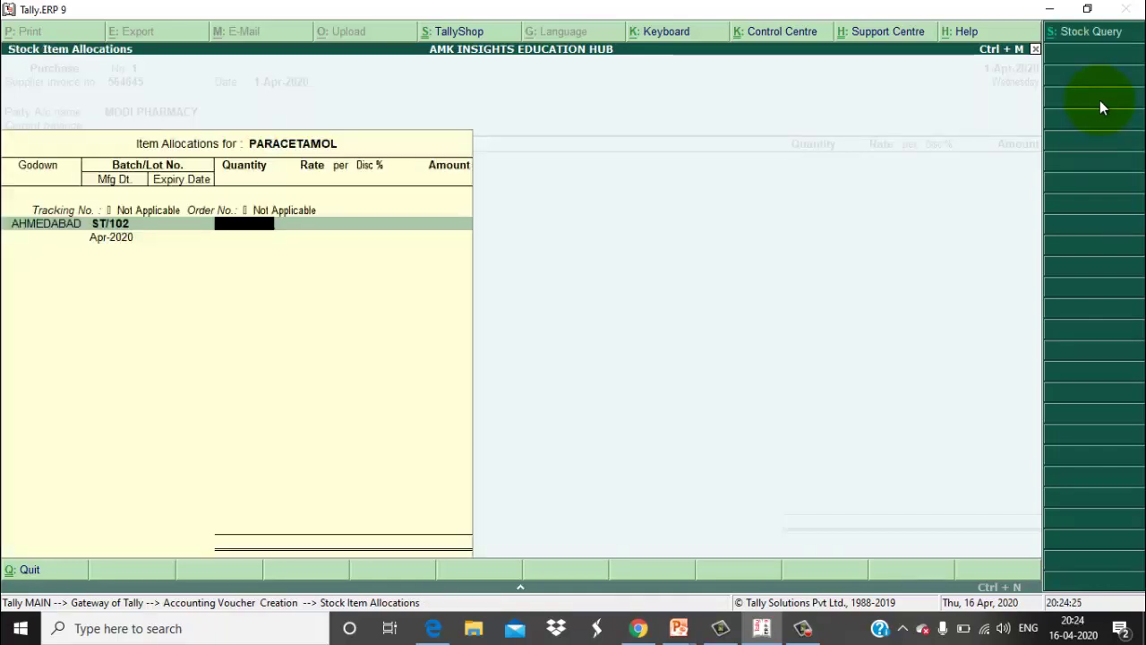
pyautogui.write('300')
pyautogui.press('Return')
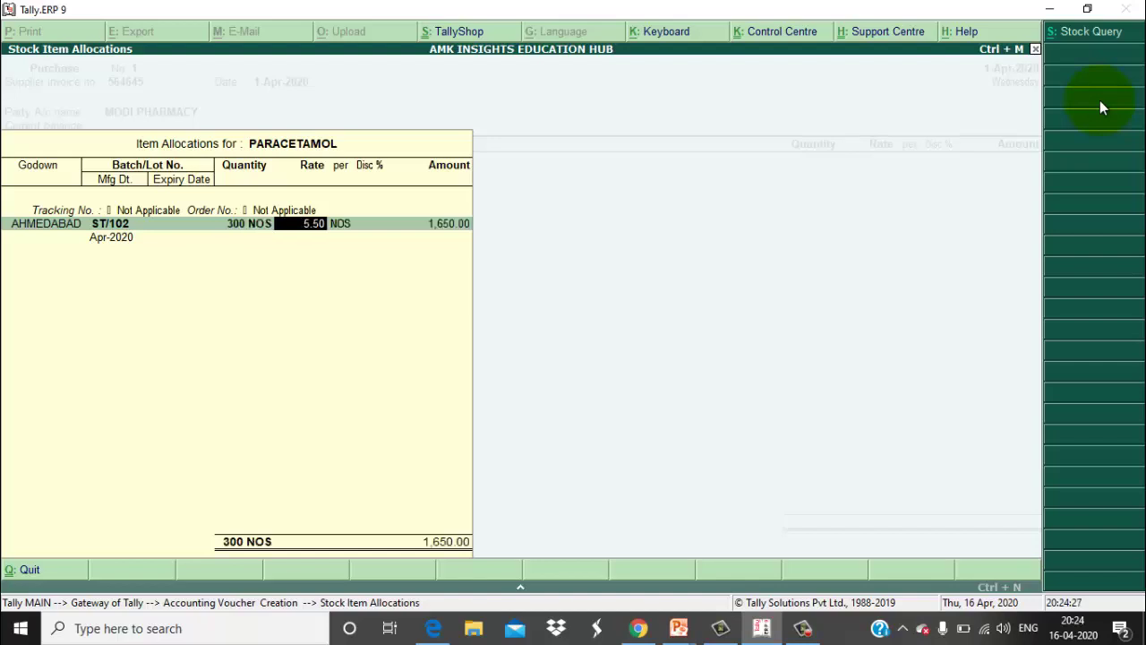
pyautogui.press('Return')
pyautogui.press('Return')
pyautogui.press('Return')
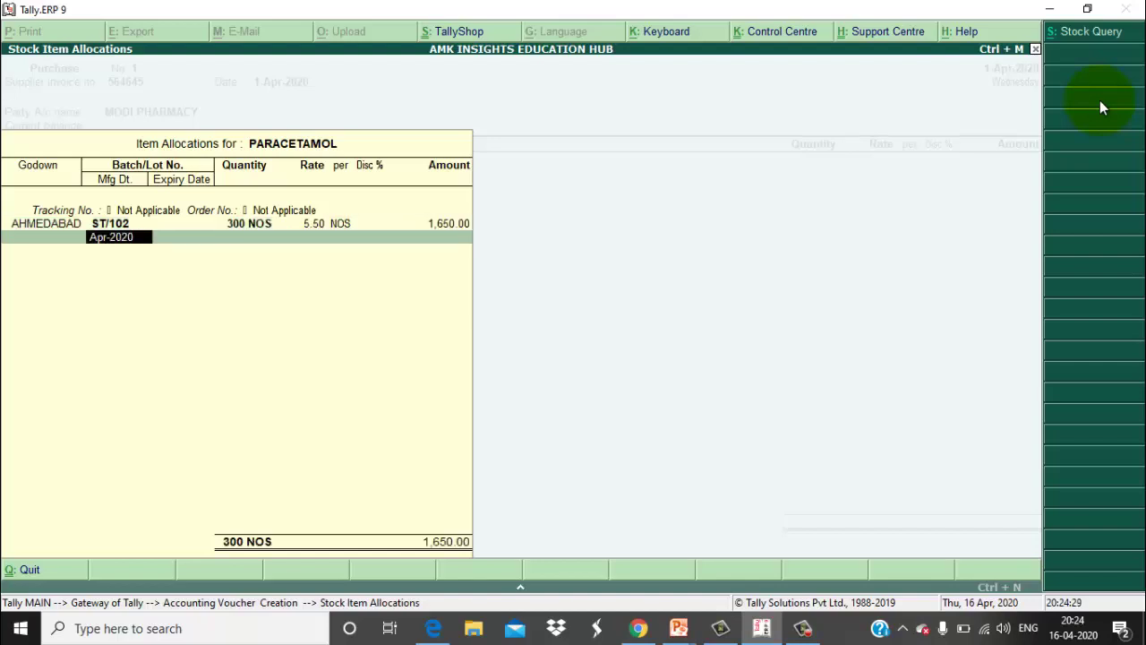
# Step: Set batch ST/102's manufacturing date to 1.4.18 and expiry date to 31.5.20, and finish the item allocation
pyautogui.write('1.4.18')
pyautogui.press('Return')
pyautogui.write('31.')
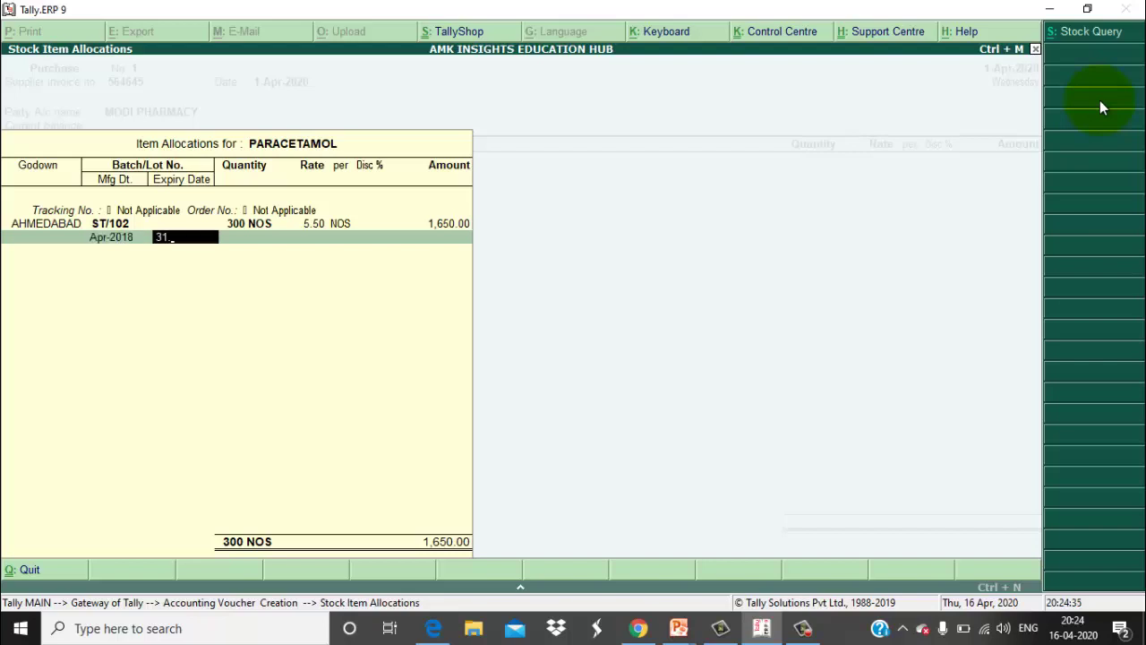
pyautogui.write('5.1')
pyautogui.press('BackSpace')
pyautogui.write('20')
pyautogui.press('Return')
pyautogui.press('Return')
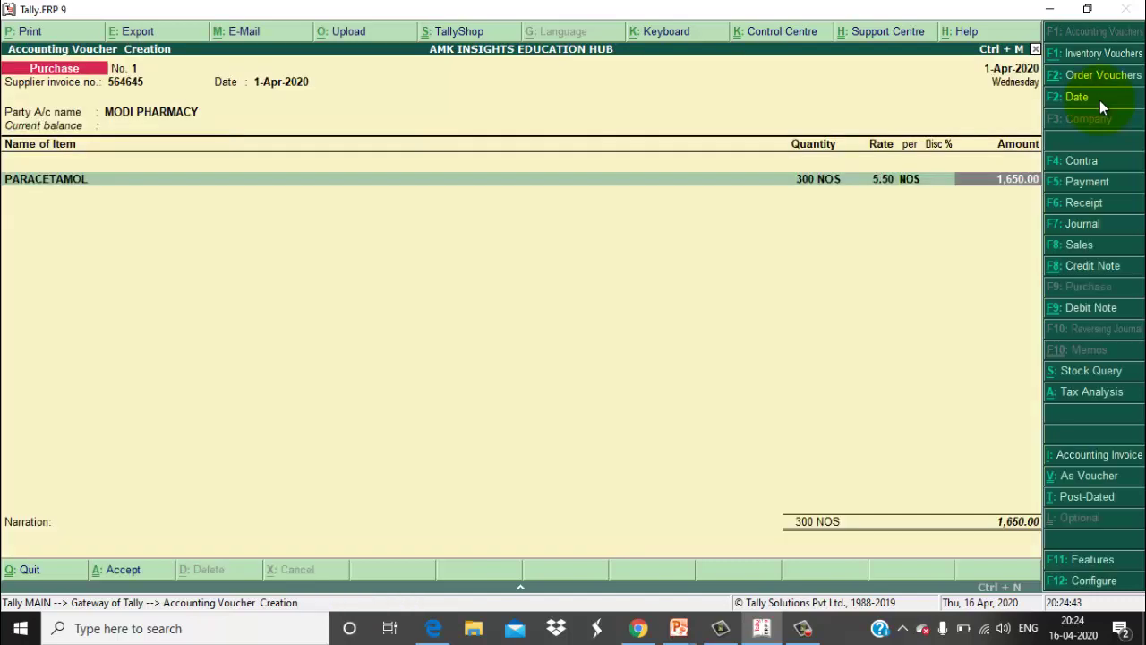
# Step: Allocate the PARACETAMOL amount to the PURCHASE ledger, save the MODI PHARMACY purchase and leave voucher entry
pyautogui.press('Return')
pyautogui.press('Return')
pyautogui.press('Return')
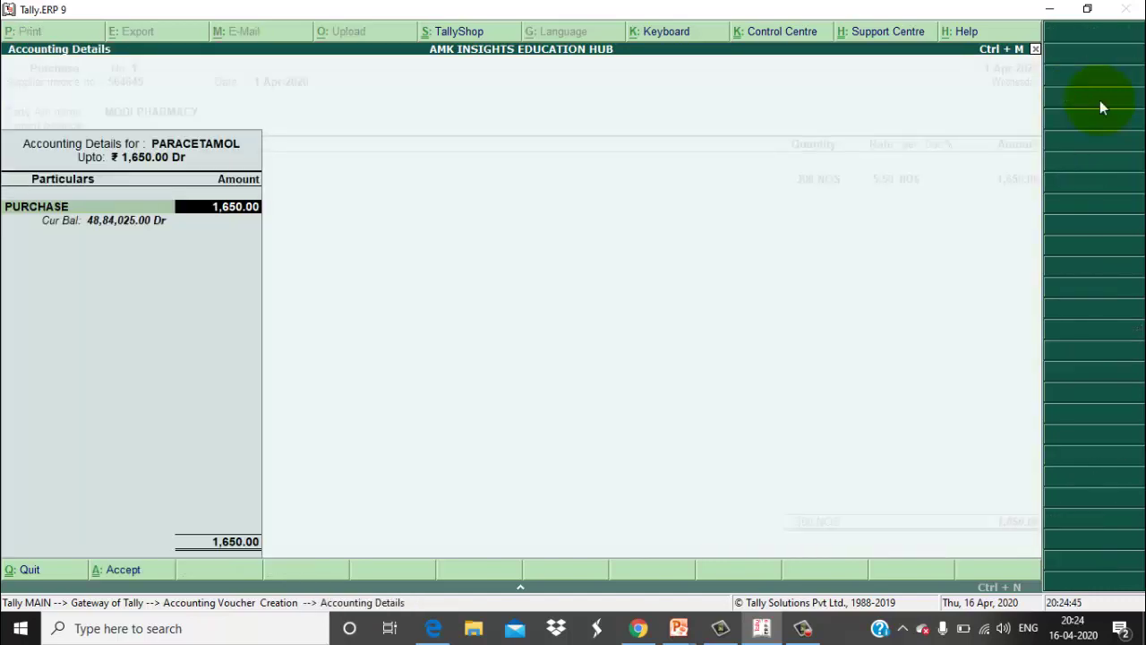
pyautogui.press('Return')
pyautogui.press('Return')
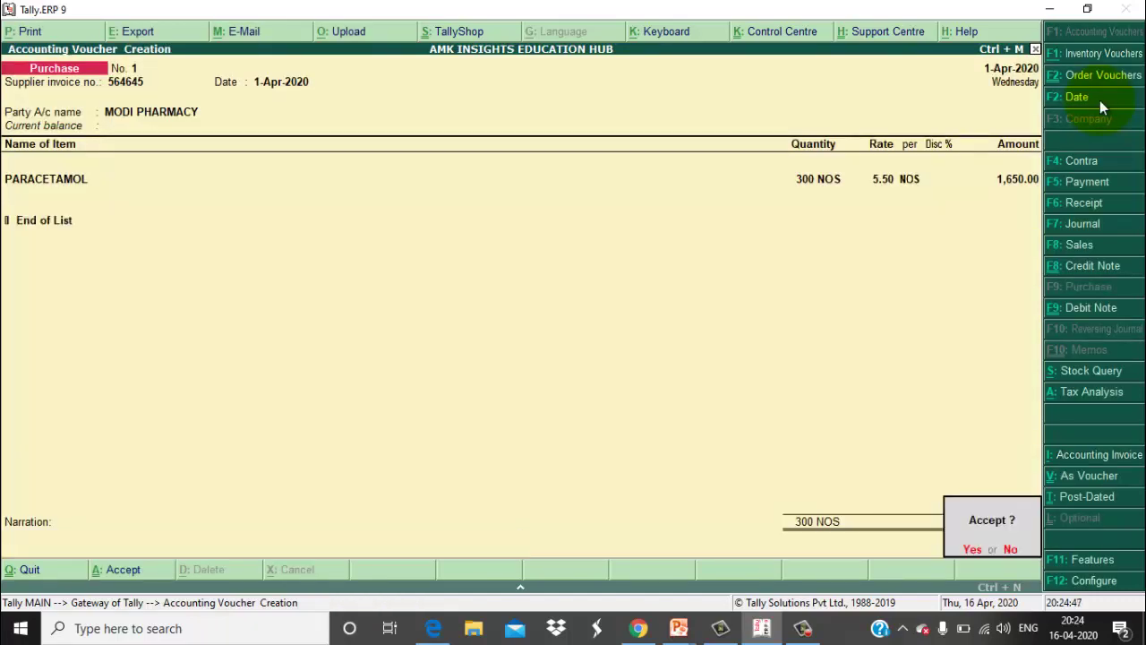
pyautogui.press('y')
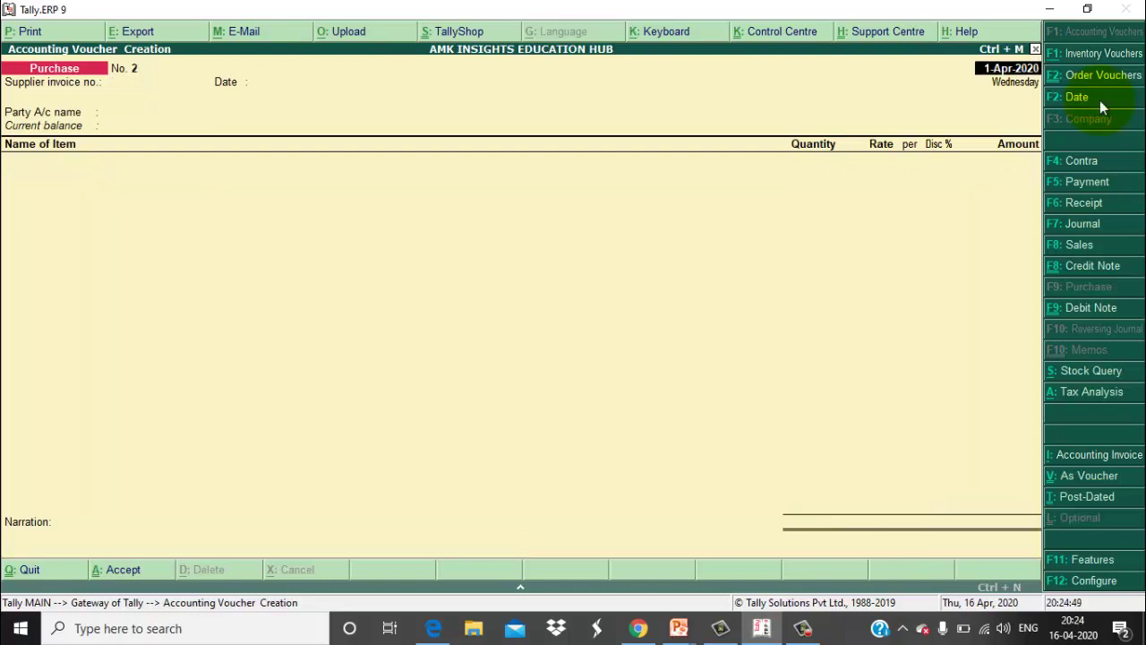
pyautogui.press('Escape')
pyautogui.press('Escape')
pyautogui.press('y')
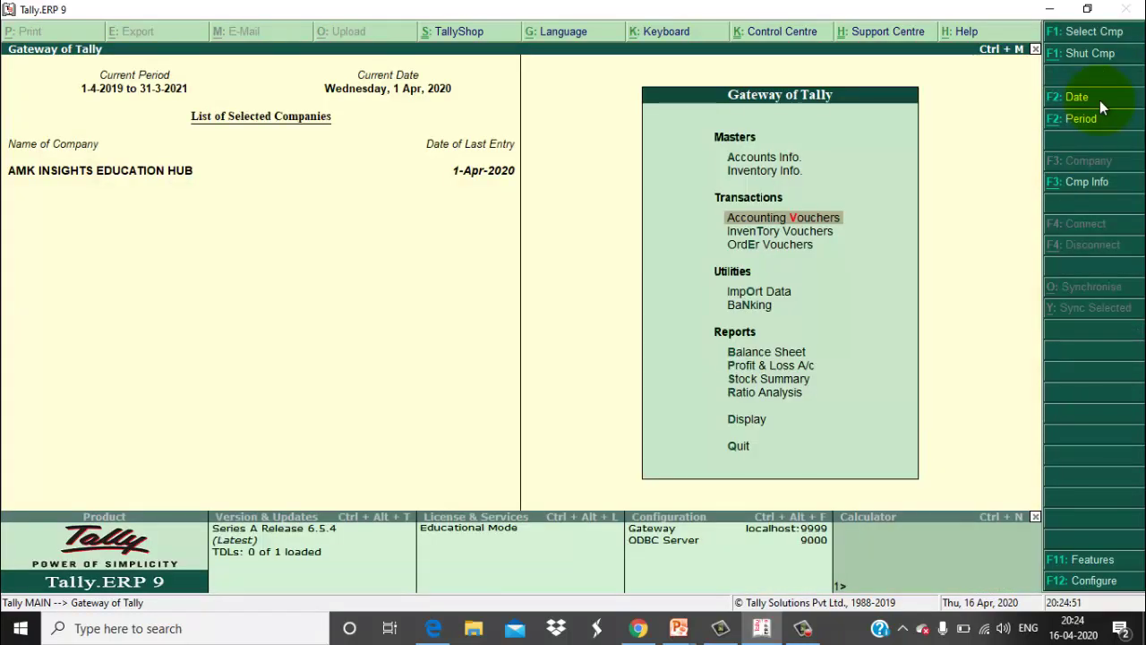
# Step: Open the Stock Summary report and go to PARACETAMOL
pyautogui.press('Down')
pyautogui.press('Down')
pyautogui.press('Down')
pyautogui.press('Down')
pyautogui.press('Down')
pyautogui.press('Down')
pyautogui.press('Down')
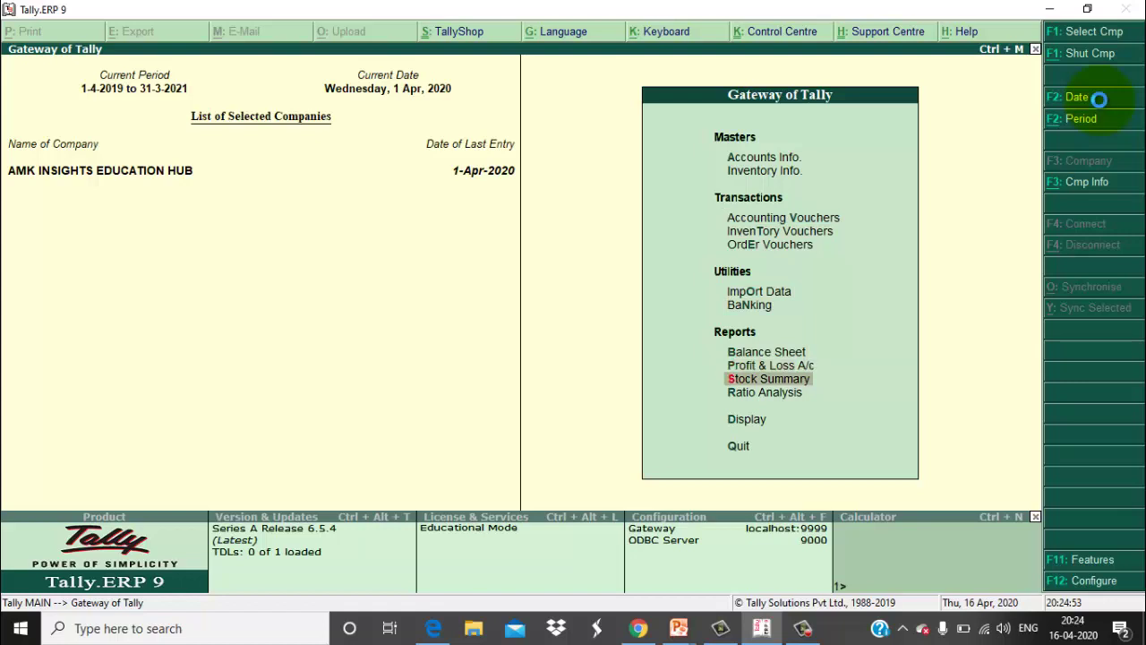
pyautogui.press('Return')
pyautogui.press('Down')
pyautogui.press('Down')
pyautogui.press('Down')
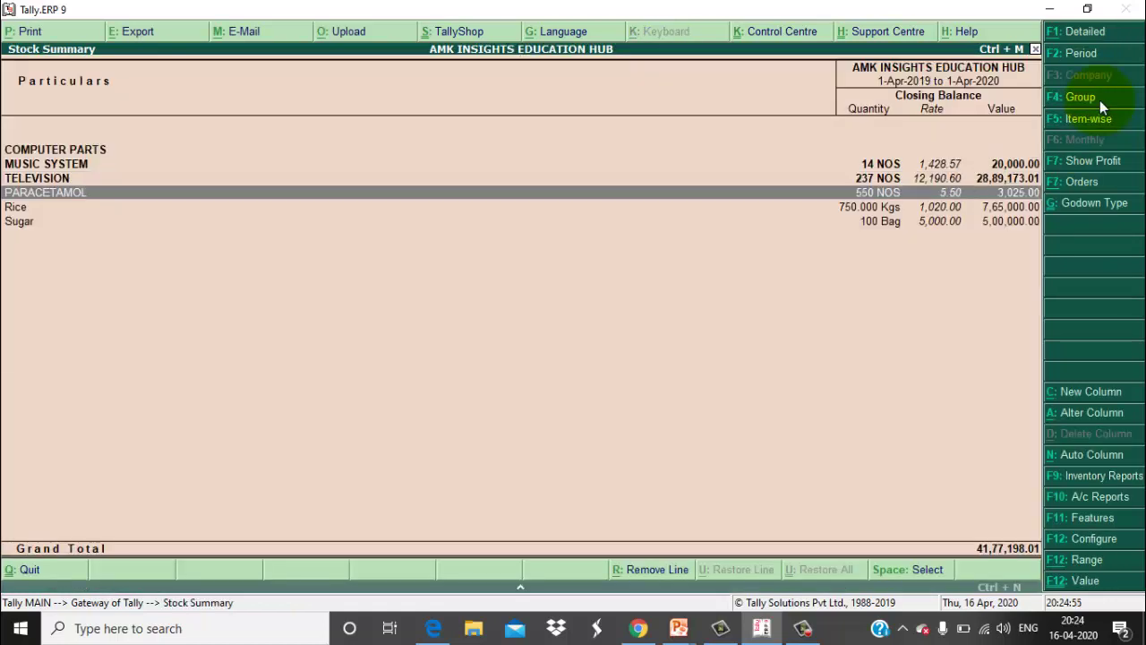
# Step: Examine the batch and godown breakdown of PARACETAMOL, and return to the Gateway of Tally
pyautogui.hotkey('shift', 'Return')
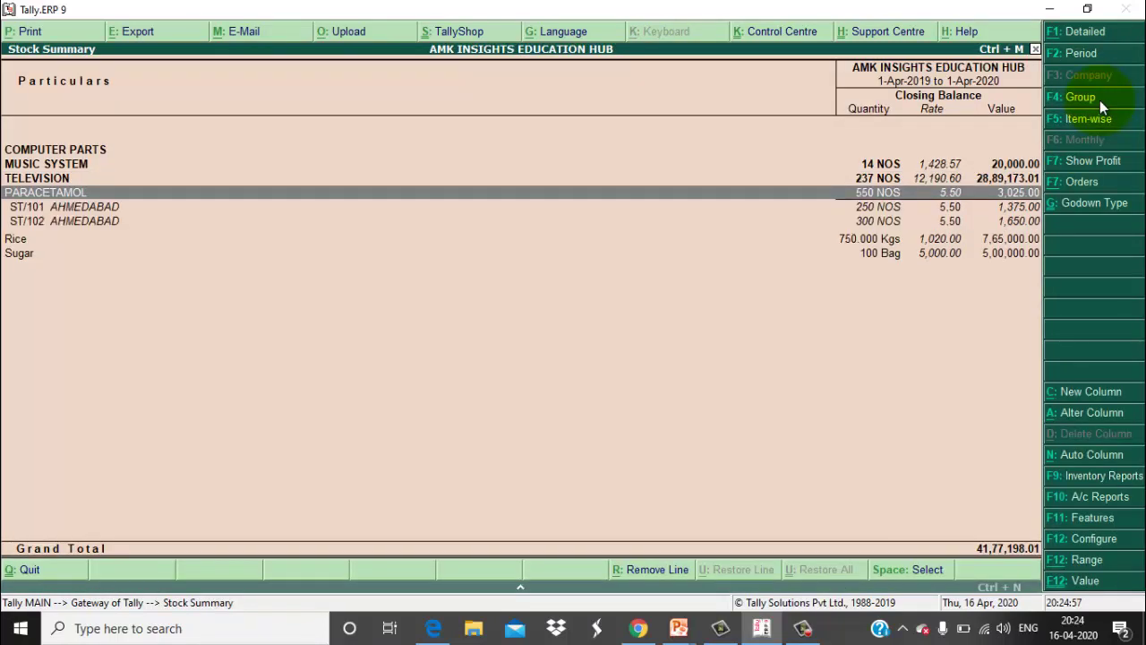
pyautogui.press('Down')
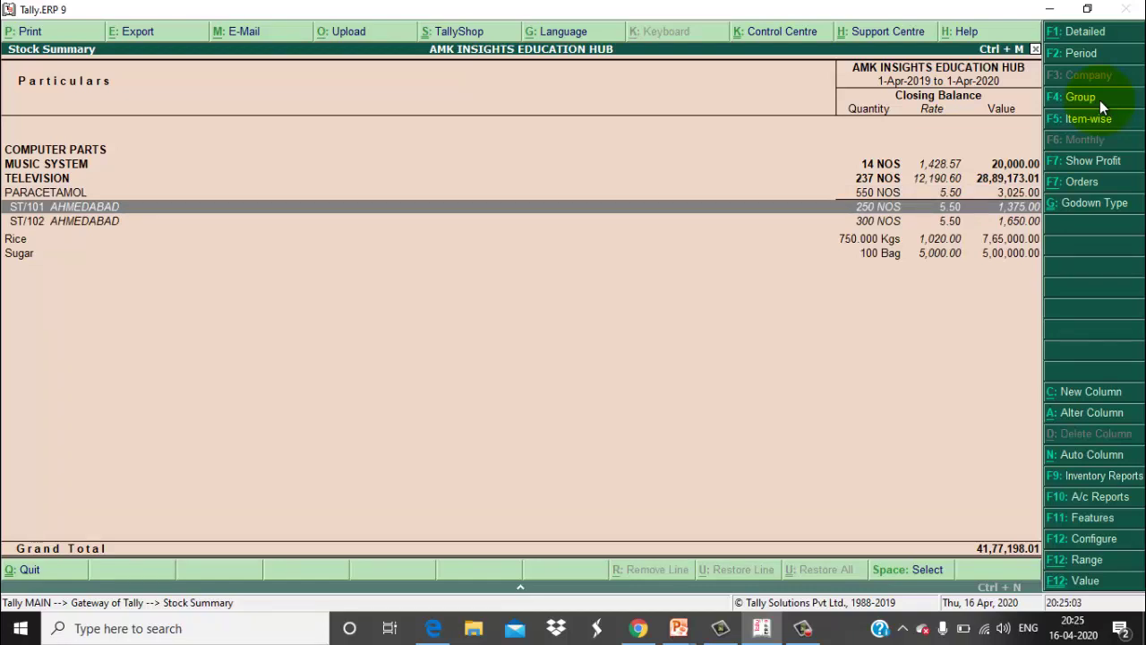
pyautogui.press('Down')
pyautogui.press('Up')
pyautogui.press('Escape')
pyautogui.press('Escape')
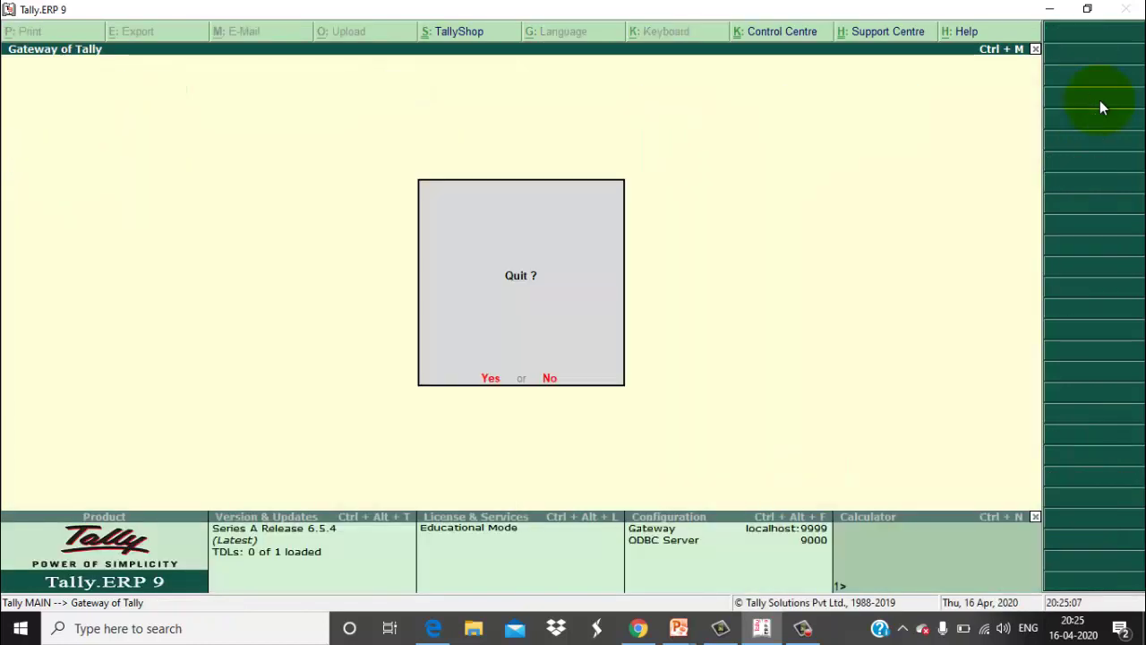
pyautogui.press('n')
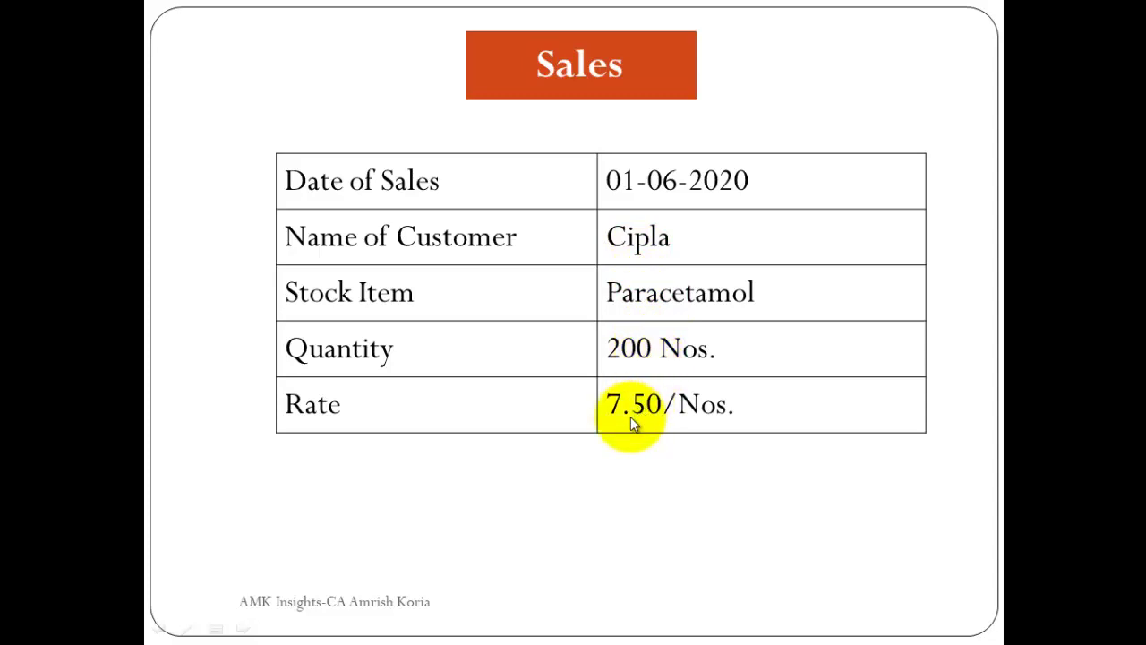
# Step: Switch to Tally.ERP 9 and start a Sales voucher with voucher class Not Applicable
pyautogui.hotkey('alt', 'Tab')
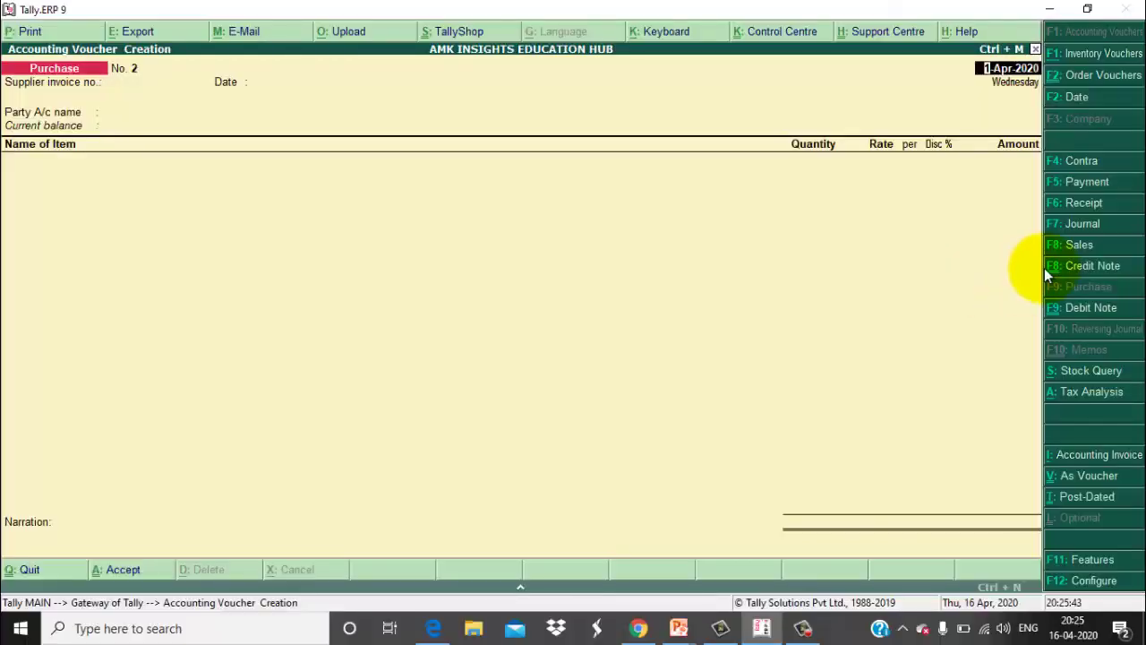
pyautogui.click(1084, 246)
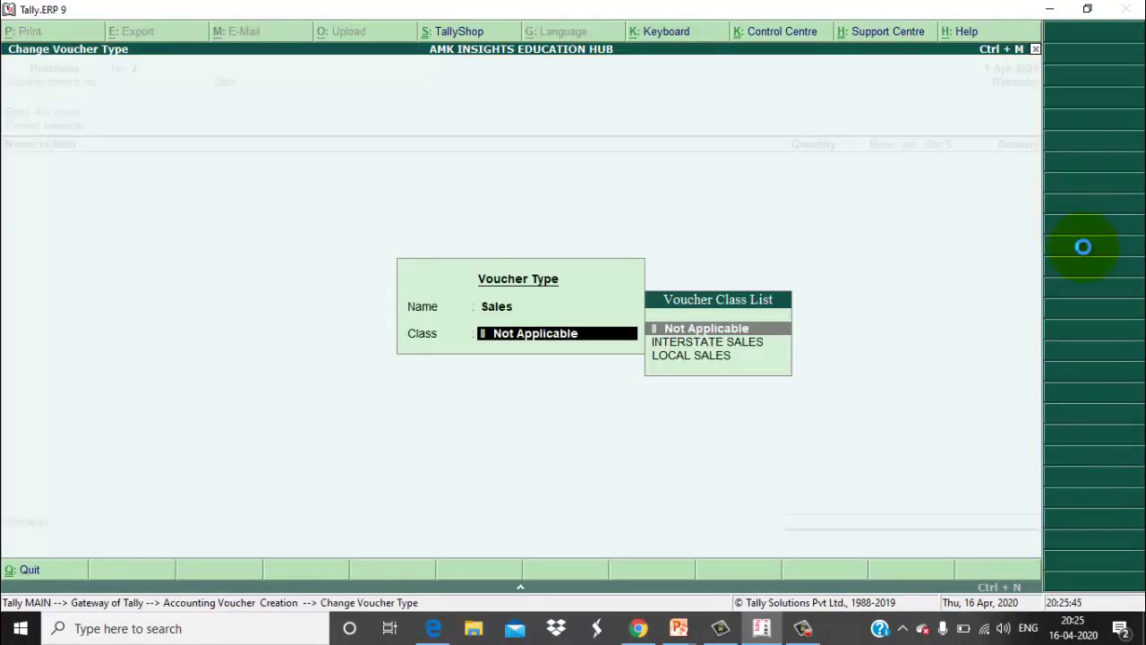
pyautogui.press('Return')
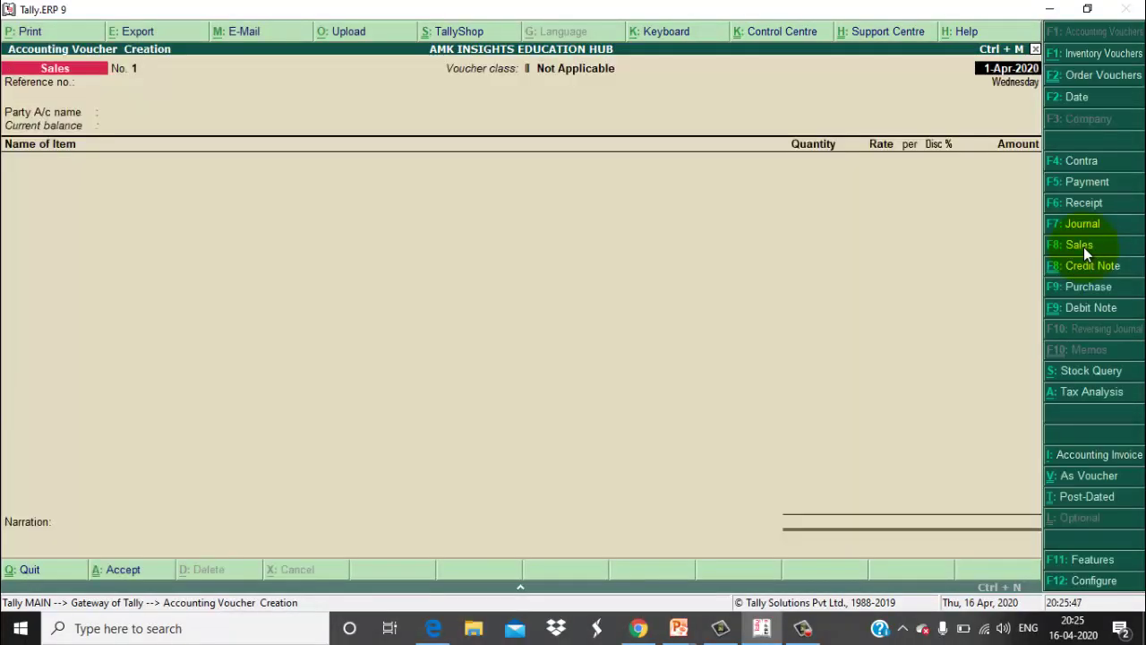
# Step: Enter 64645 as the sales voucher's reference number
pyautogui.write('6+4654')
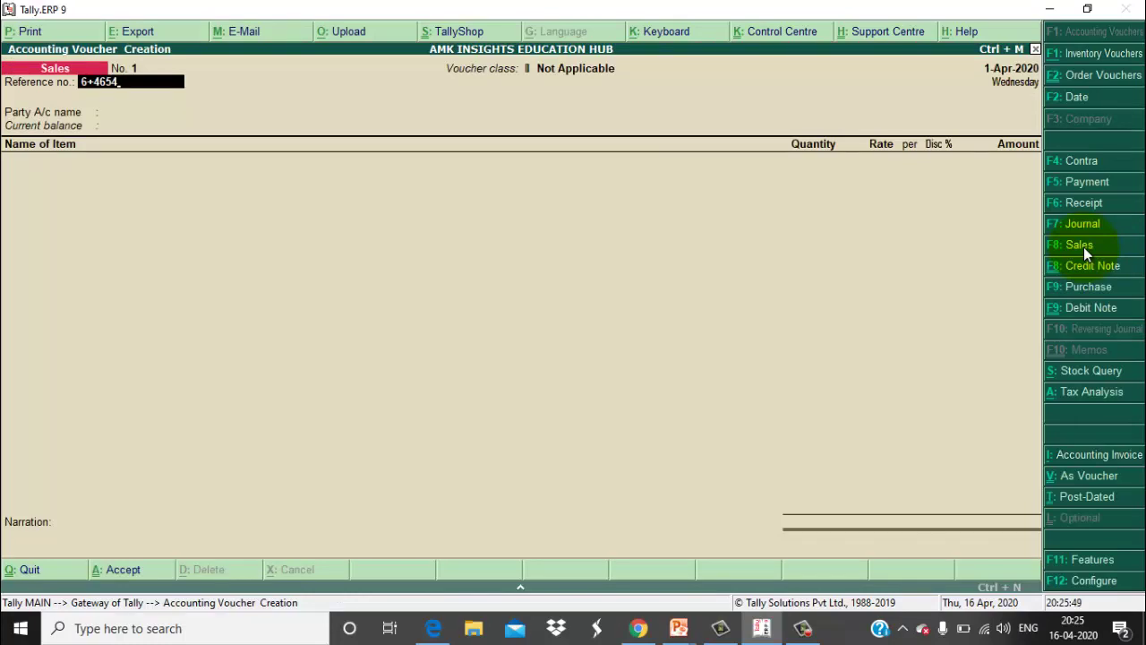
pyautogui.press('BackSpace')
pyautogui.press('BackSpace')
pyautogui.press('BackSpace')
pyautogui.press('BackSpace')
pyautogui.press('BackSpace')
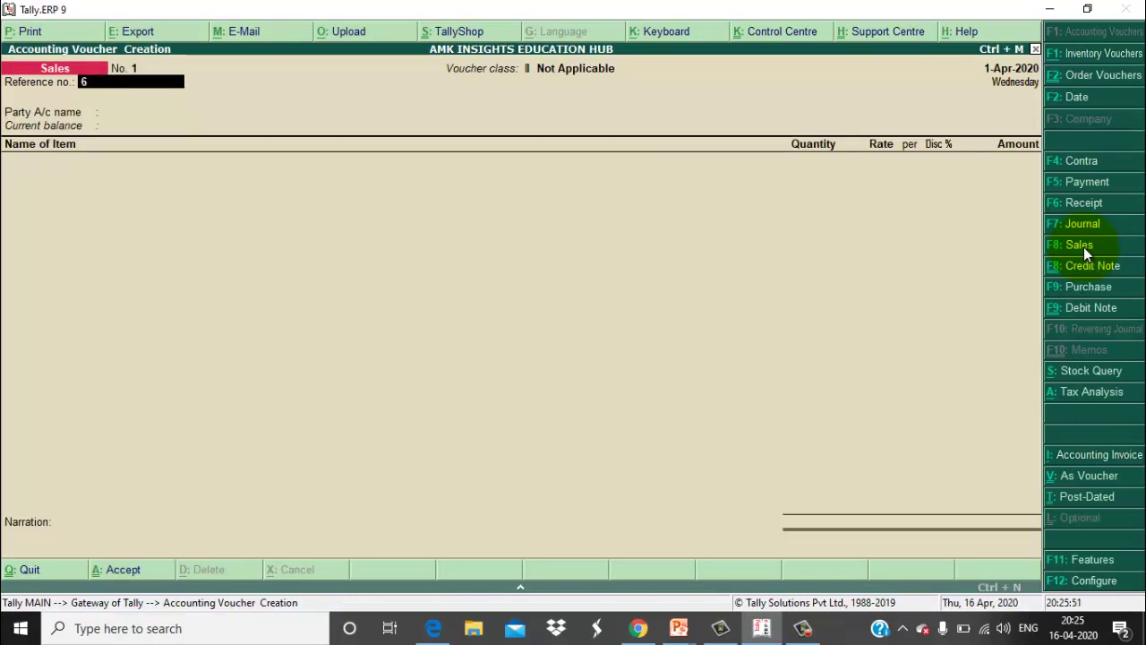
pyautogui.write('4645')
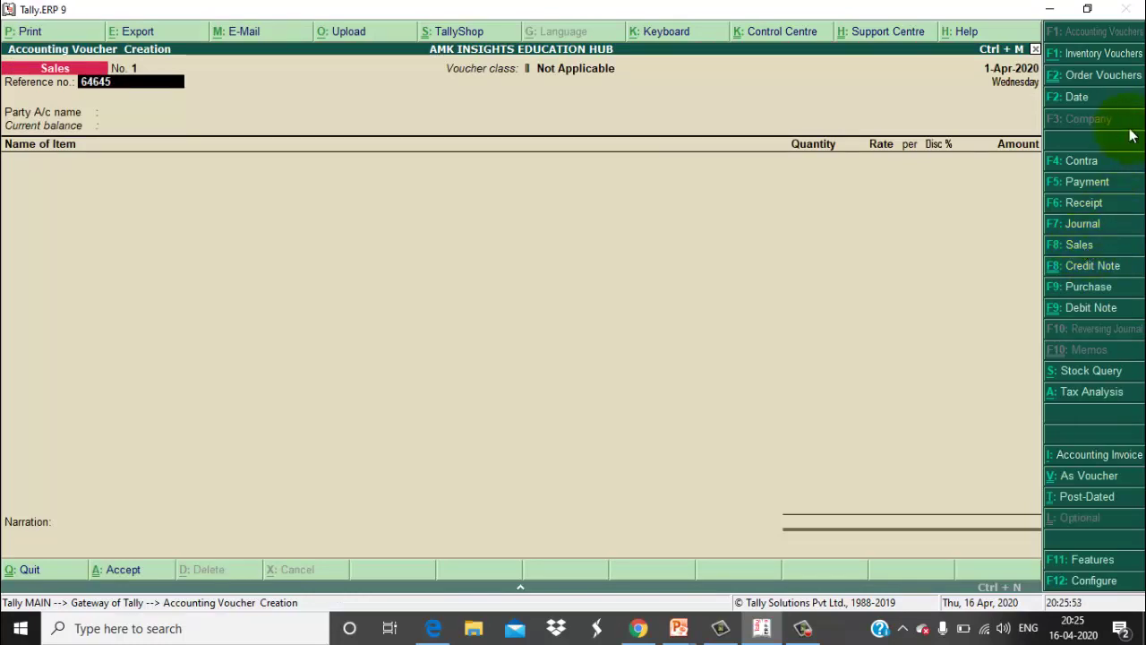
# Step: Set the sales voucher date to 1-Jun-2020
pyautogui.click(1094, 98)
pyautogui.write('1.')
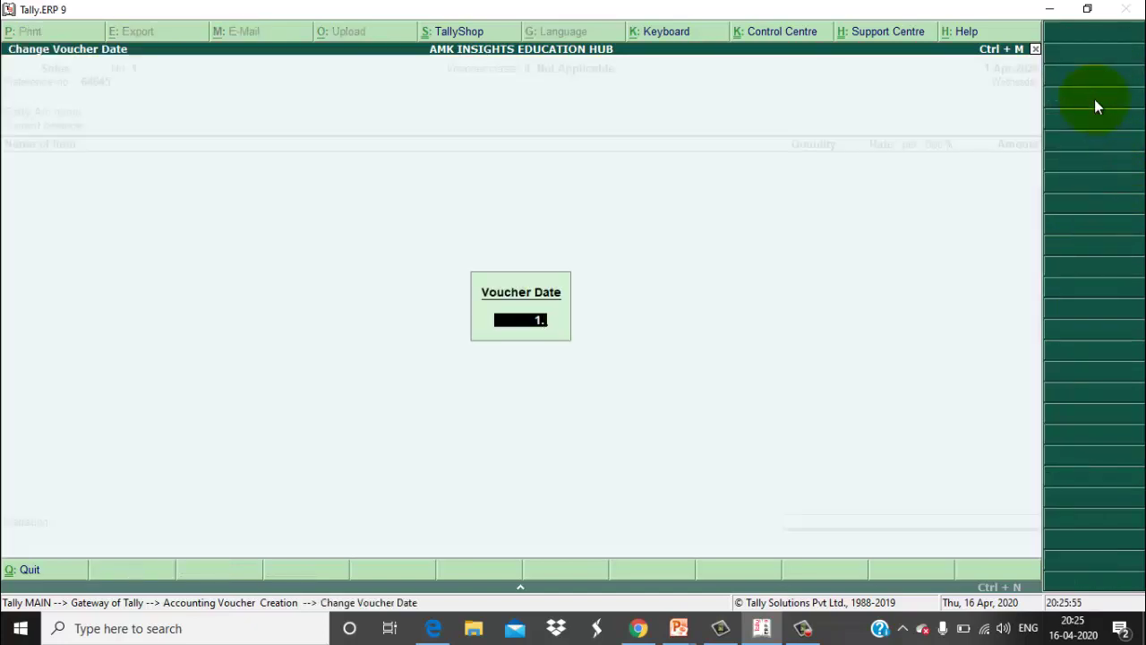
pyautogui.write('6.20')
pyautogui.press('Return')
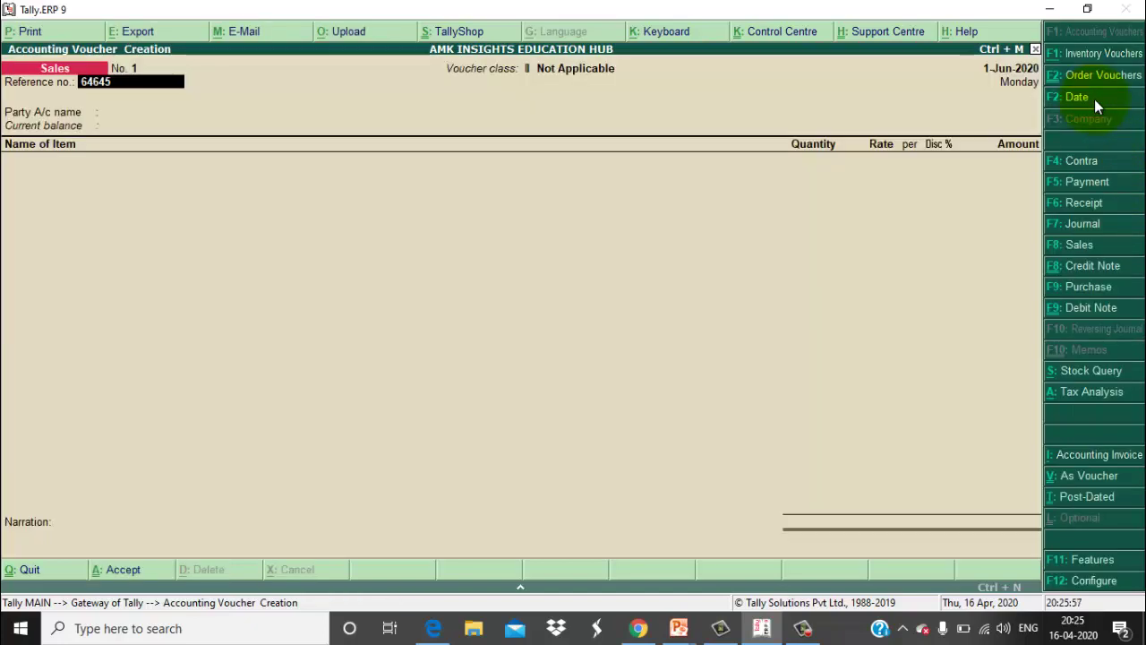
# Step: Choose Cipla as the party account of the sales voucher
pyautogui.press('Return')
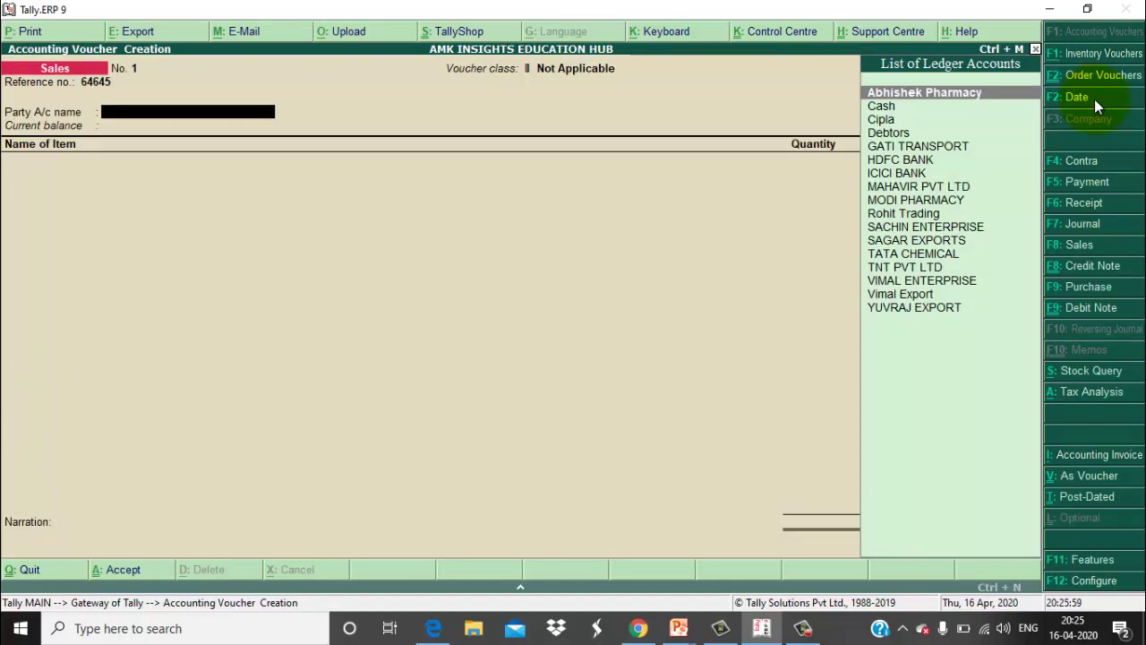
pyautogui.write('C')
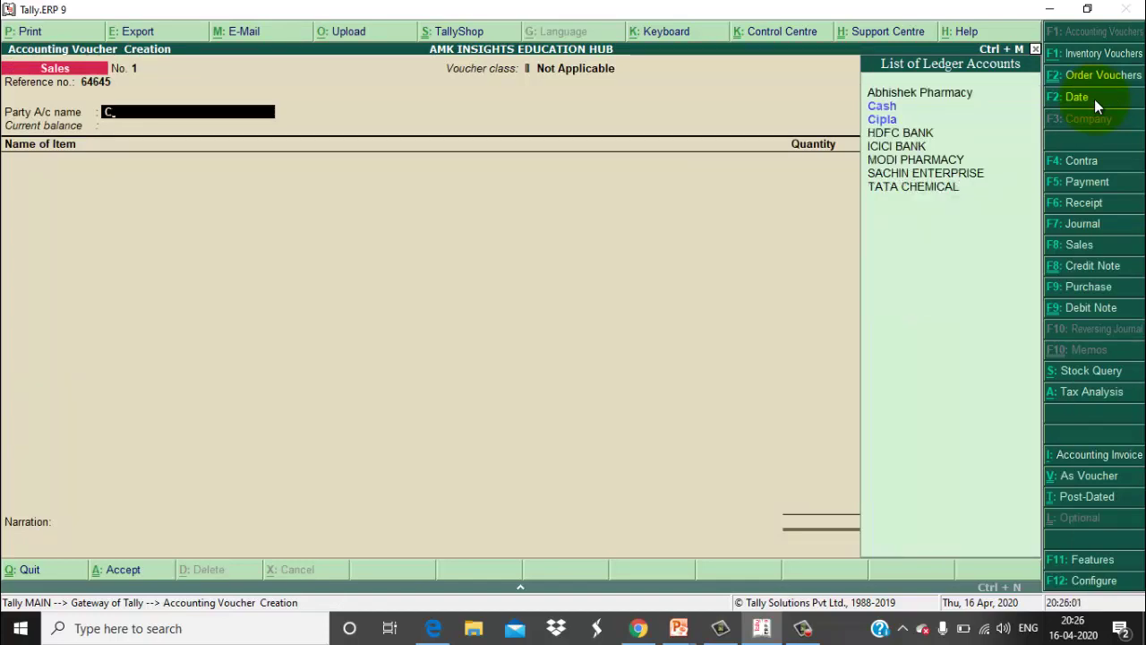
pyautogui.write('i')
pyautogui.press('Return')
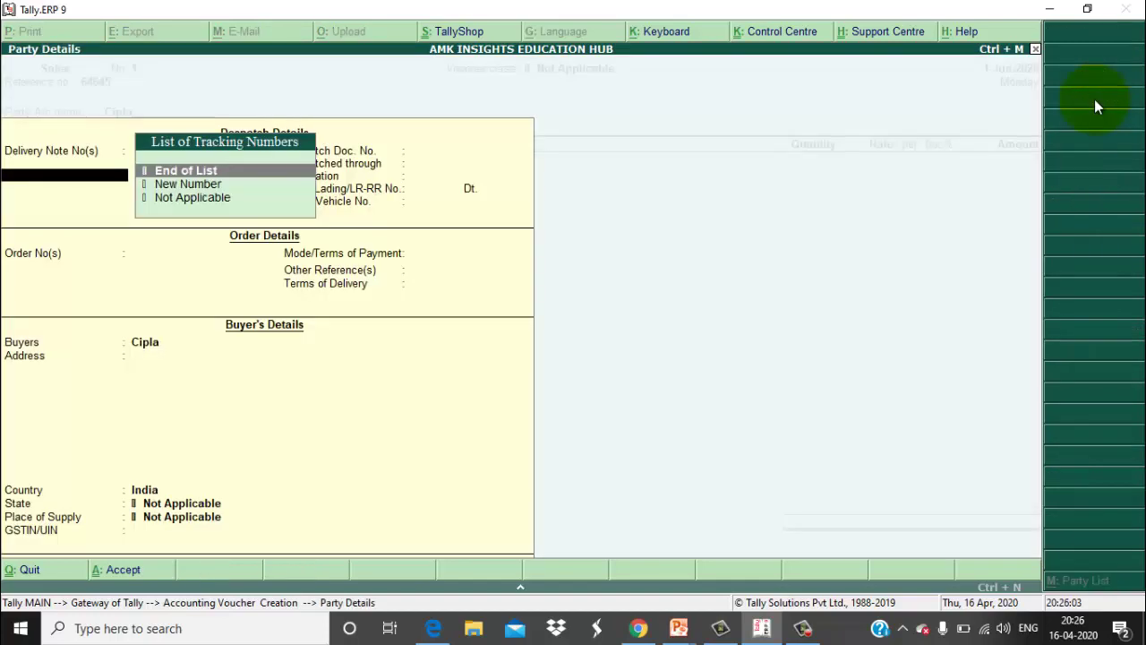
# Step: Accept the default despatch, order and buyer details for Cipla
pyautogui.press('Return')
pyautogui.press('Return')
pyautogui.press('Return')
pyautogui.press('Return')
pyautogui.press('Return')
pyautogui.press('Return')
pyautogui.press('Return')
pyautogui.press('Return')
pyautogui.press('Return')
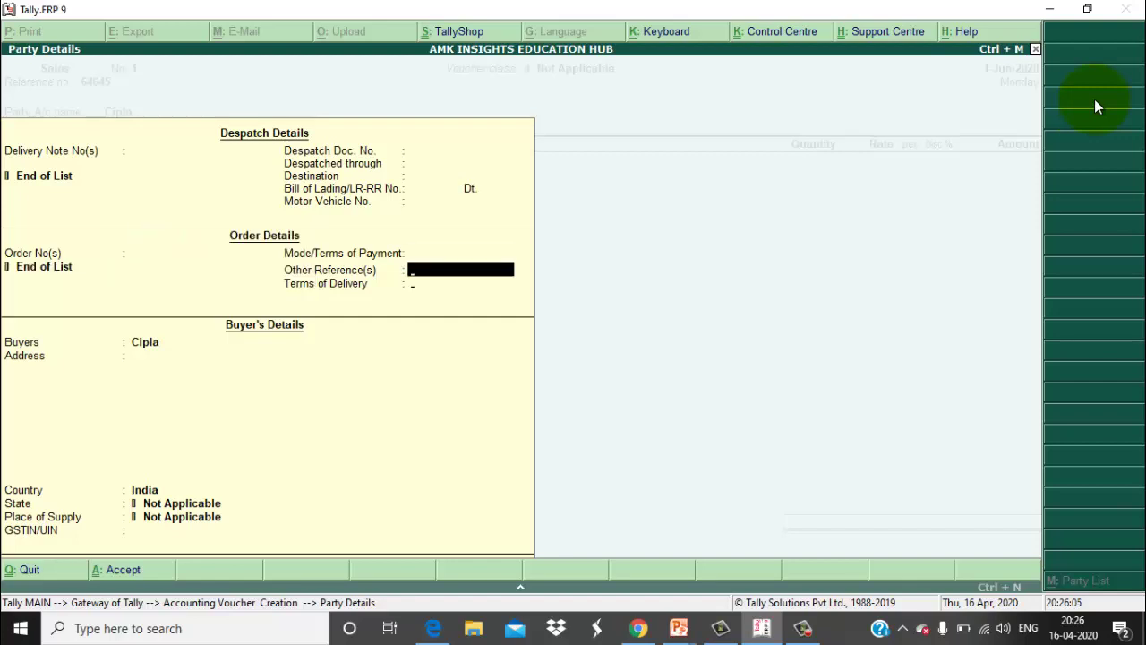
pyautogui.press('Return')
pyautogui.press('Return')
pyautogui.press('Return')
pyautogui.press('Return')
pyautogui.press('Return')
pyautogui.press('Return')
pyautogui.press('Return')
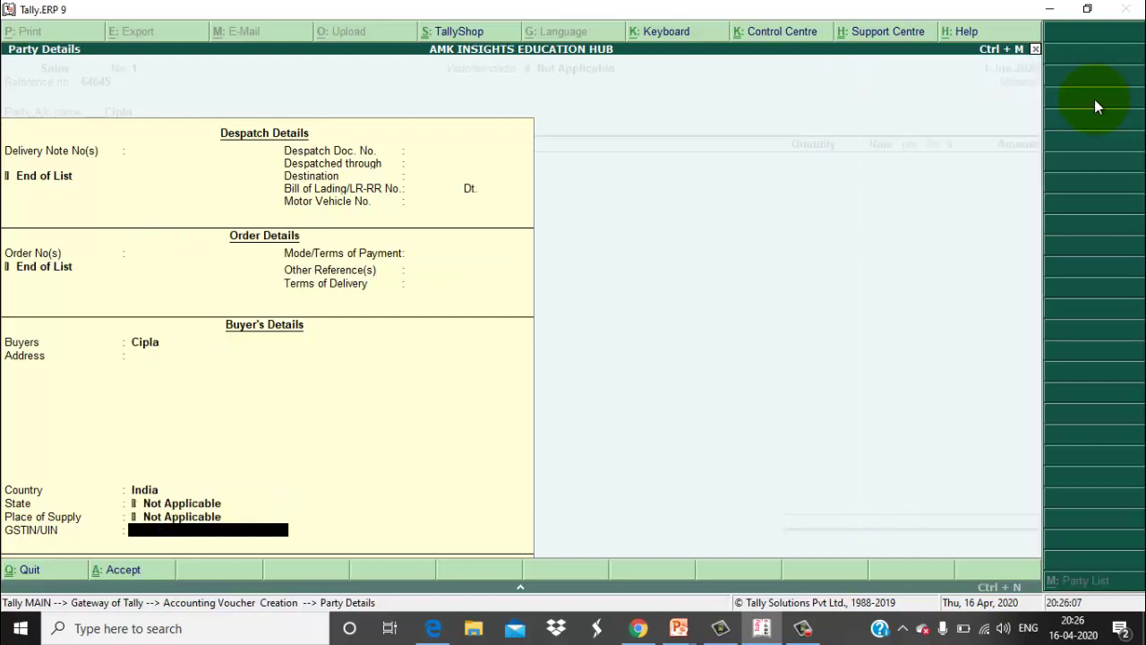
pyautogui.press('Return')
# Step: Add PARACETAMOL to the Cipla sale, with tracking and order numbers Not Applicable and AHMEDABAD as the godown
pyautogui.write('P')
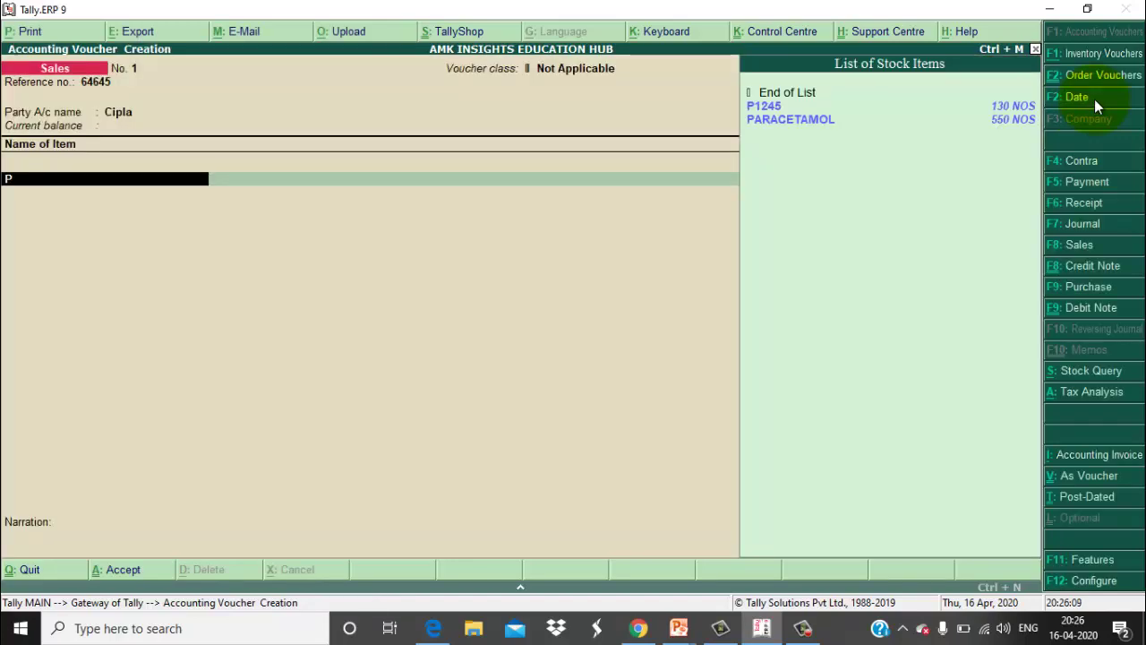
pyautogui.press('Down')
pyautogui.press('Return')
pyautogui.press('Return')
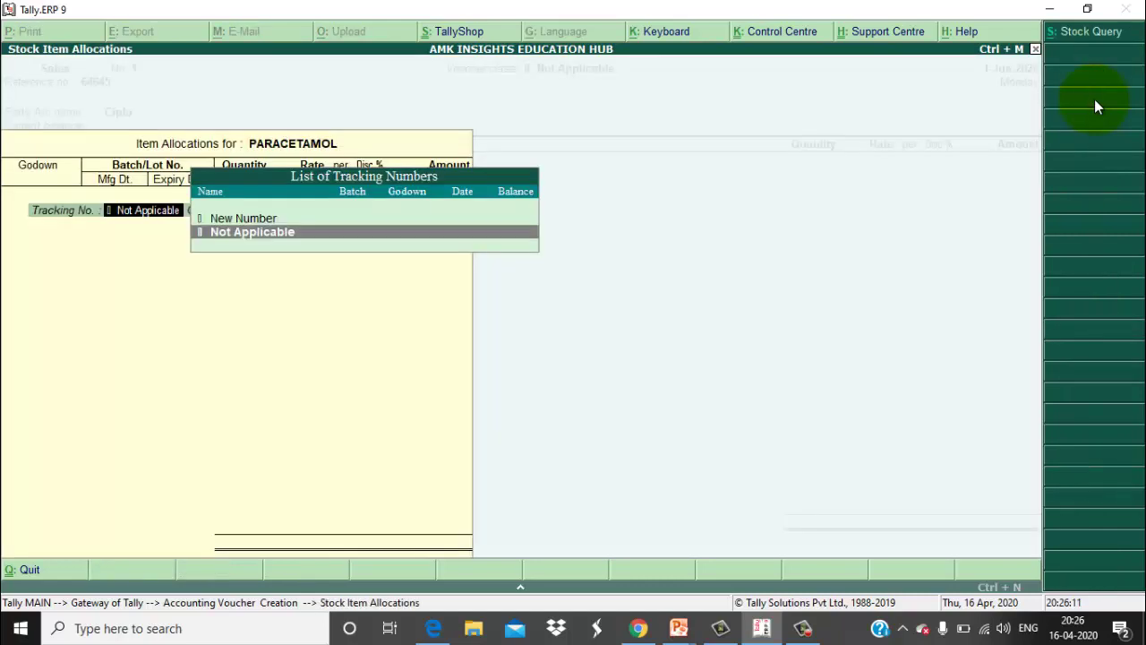
pyautogui.press('Return')
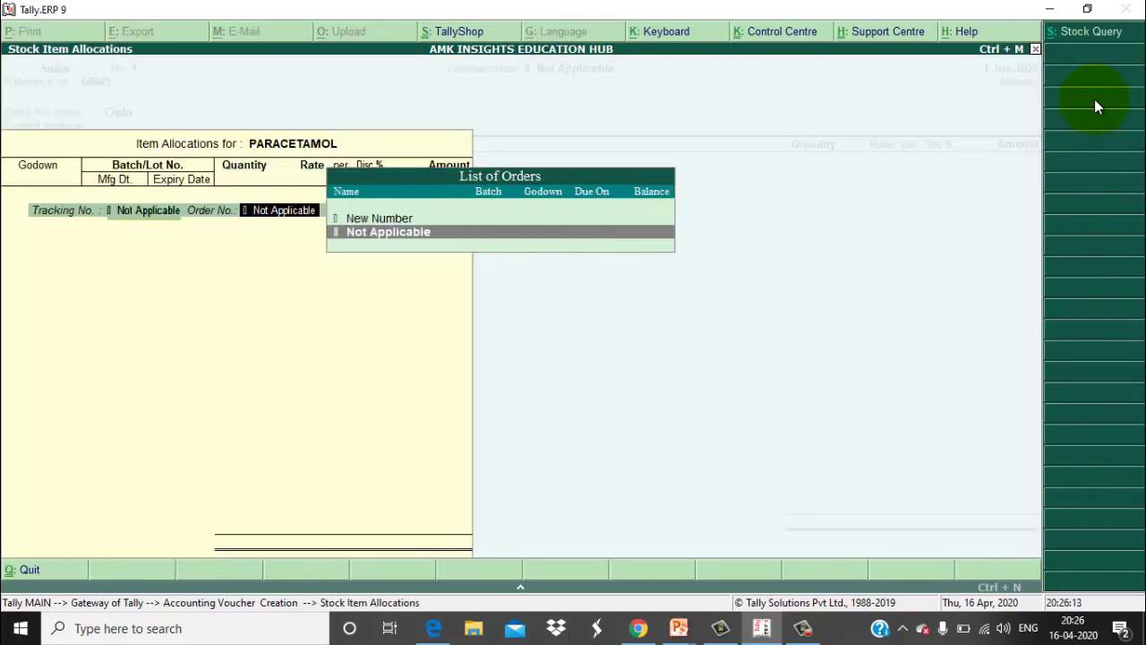
pyautogui.press('Return')
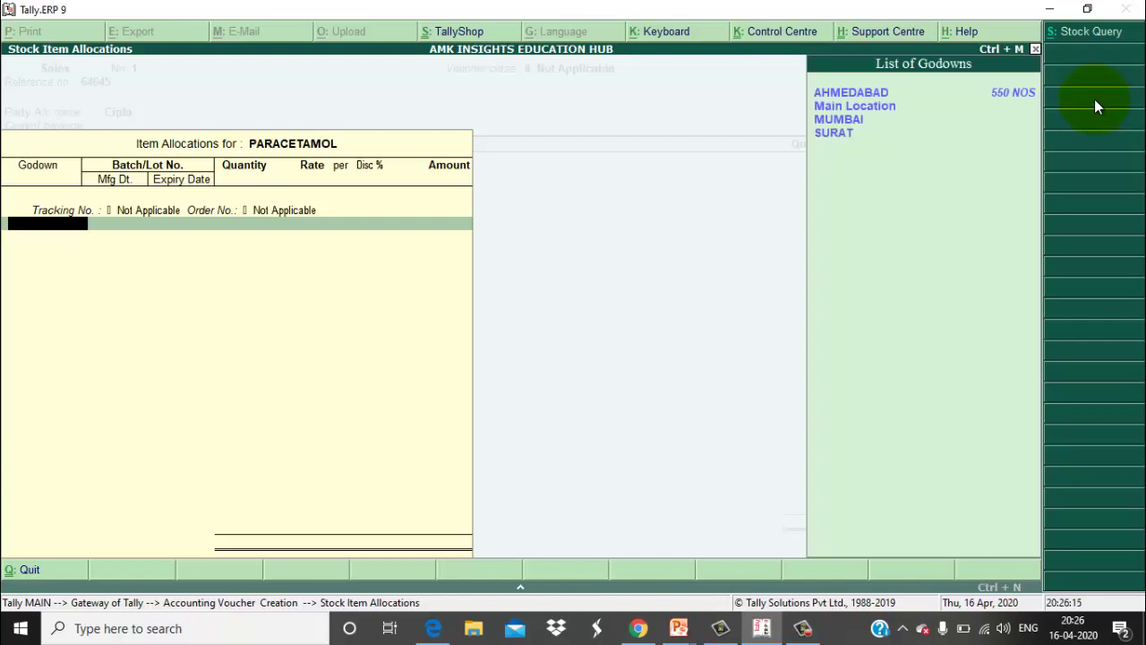
pyautogui.press('Return')
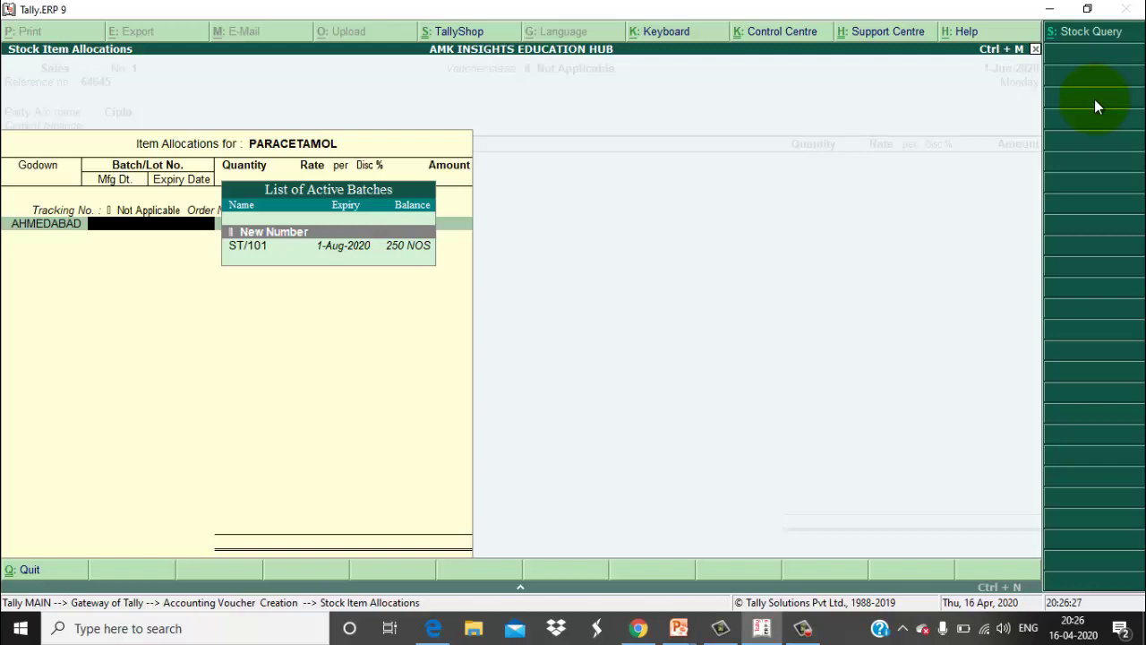
# Step: Compare the AHMEDABAD godown balance with the active batches of PARACETAMOL, and return to the sales voucher's item line
pyautogui.press('BackSpace')
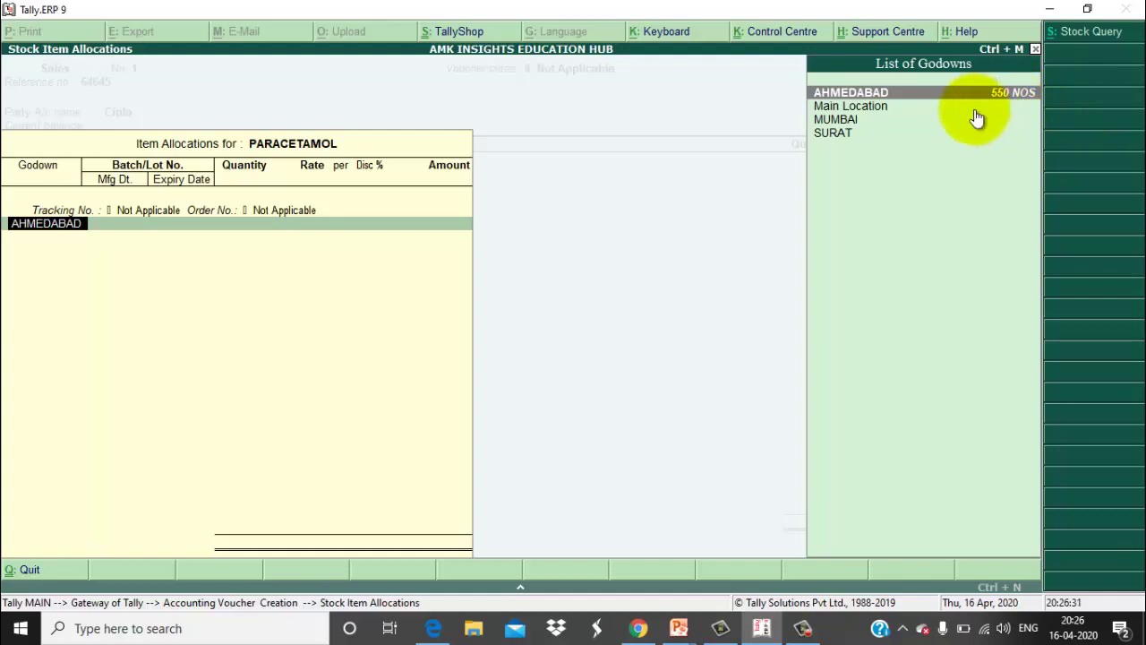
pyautogui.click(1000, 96)
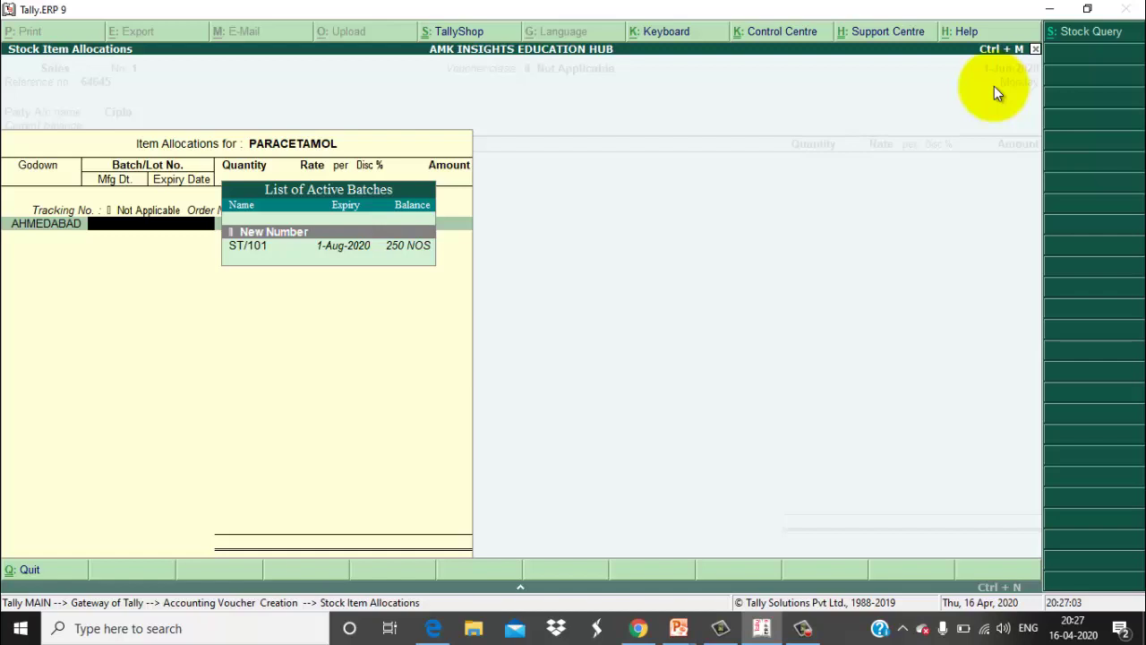
pyautogui.press('Escape')
pyautogui.press('Escape')
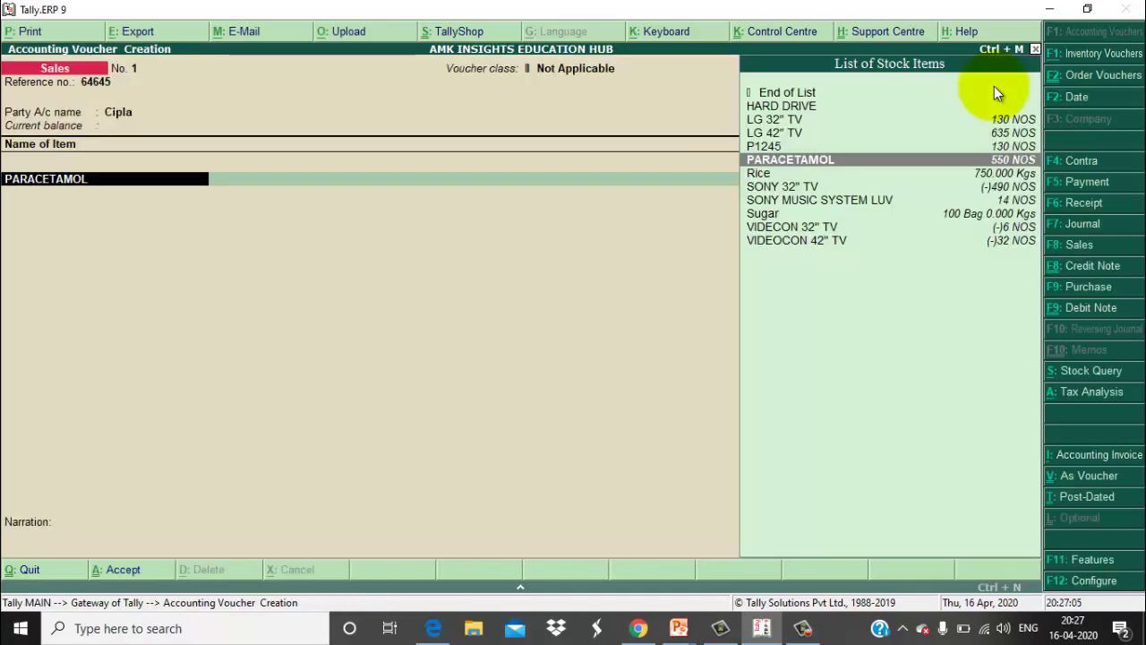
# Step: In the advanced sales invoice configuration, allow the use of expired batches for all stock items
pyautogui.click(1096, 584)
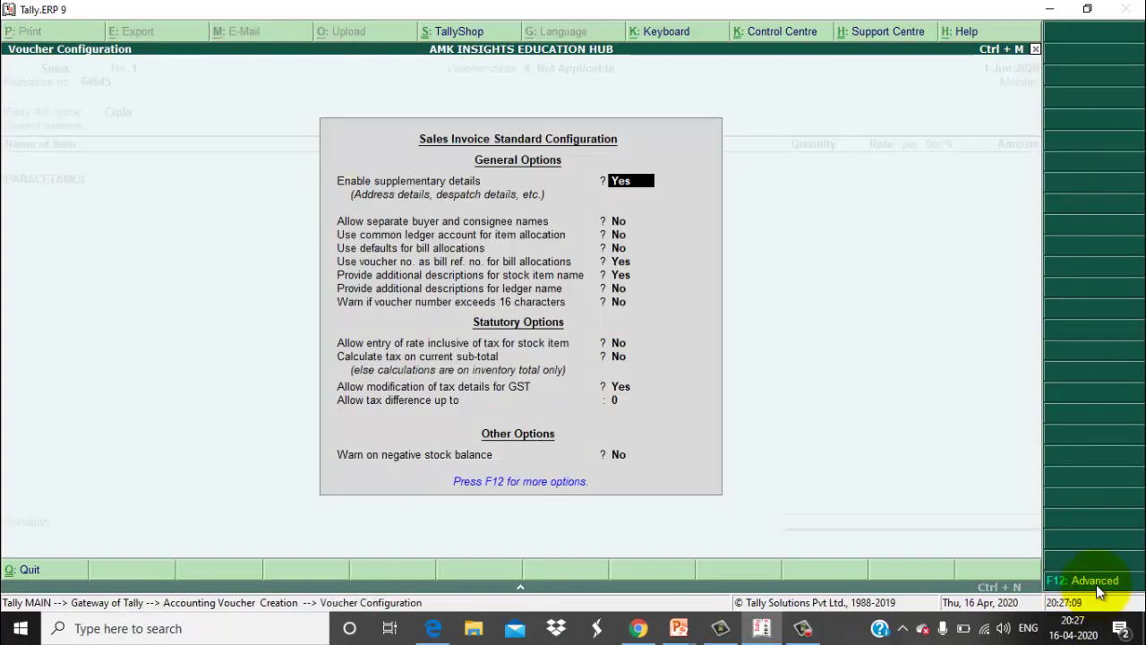
pyautogui.click(1096, 583)
pyautogui.press('Down')
pyautogui.press('Down')
pyautogui.press('Down')
pyautogui.press('Down')
pyautogui.press('Down')
pyautogui.press('Down')
pyautogui.press('Down')
pyautogui.press('Down')
pyautogui.press('Down')
pyautogui.press('Down')
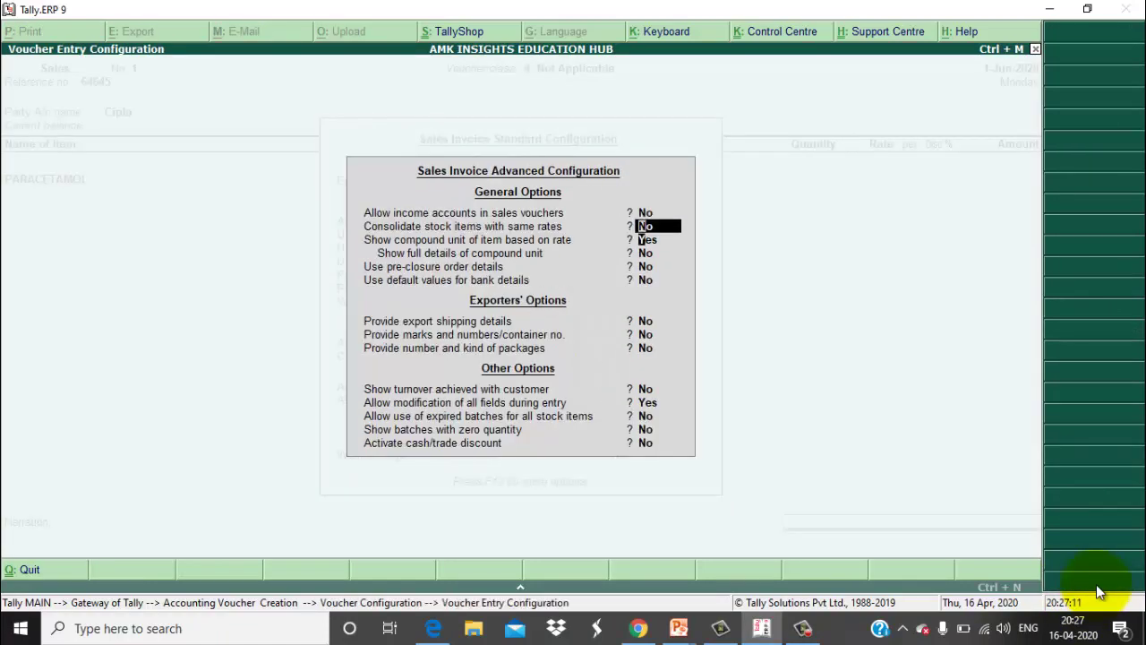
pyautogui.press('Down')
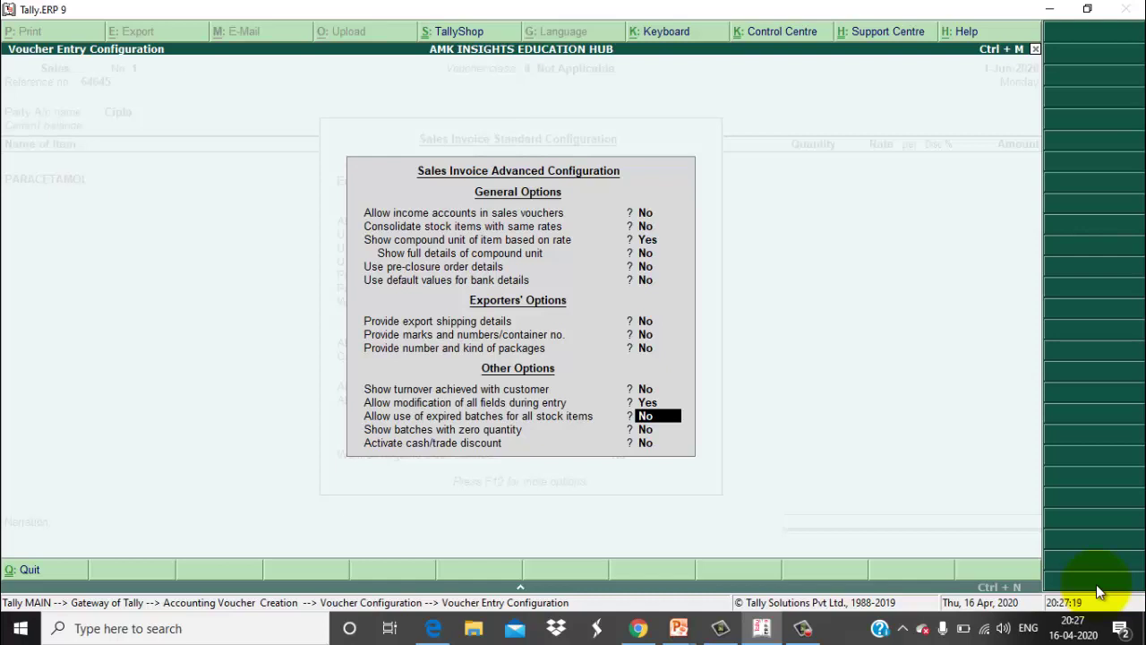
pyautogui.write('Y')
pyautogui.press('Return')
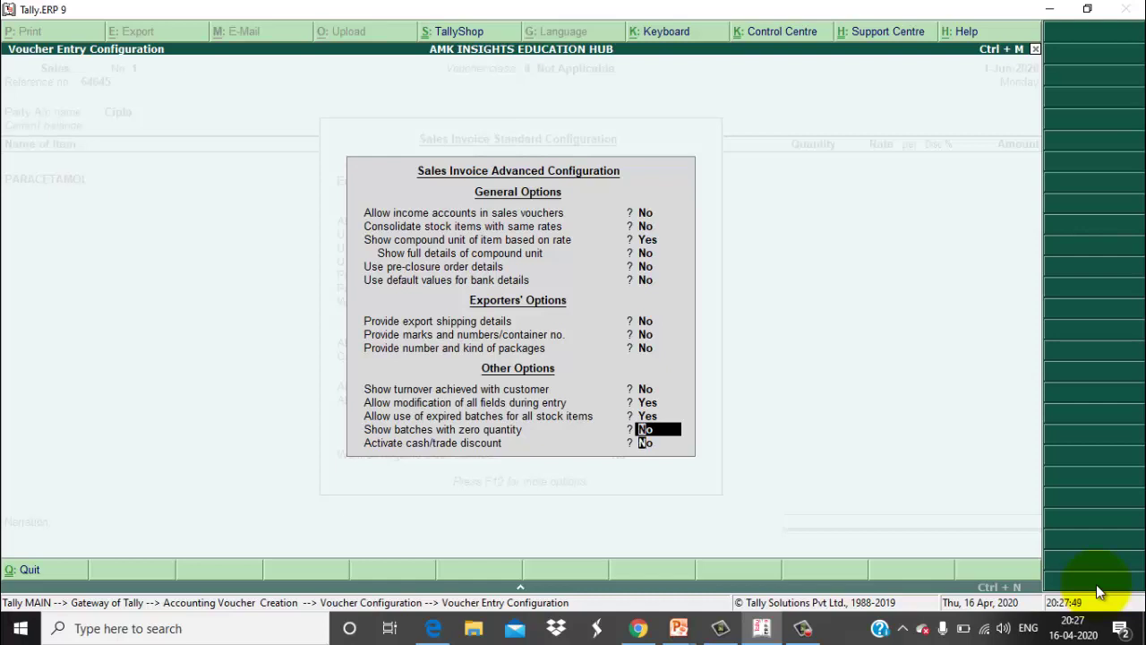
pyautogui.press('Return')
pyautogui.press('Return')
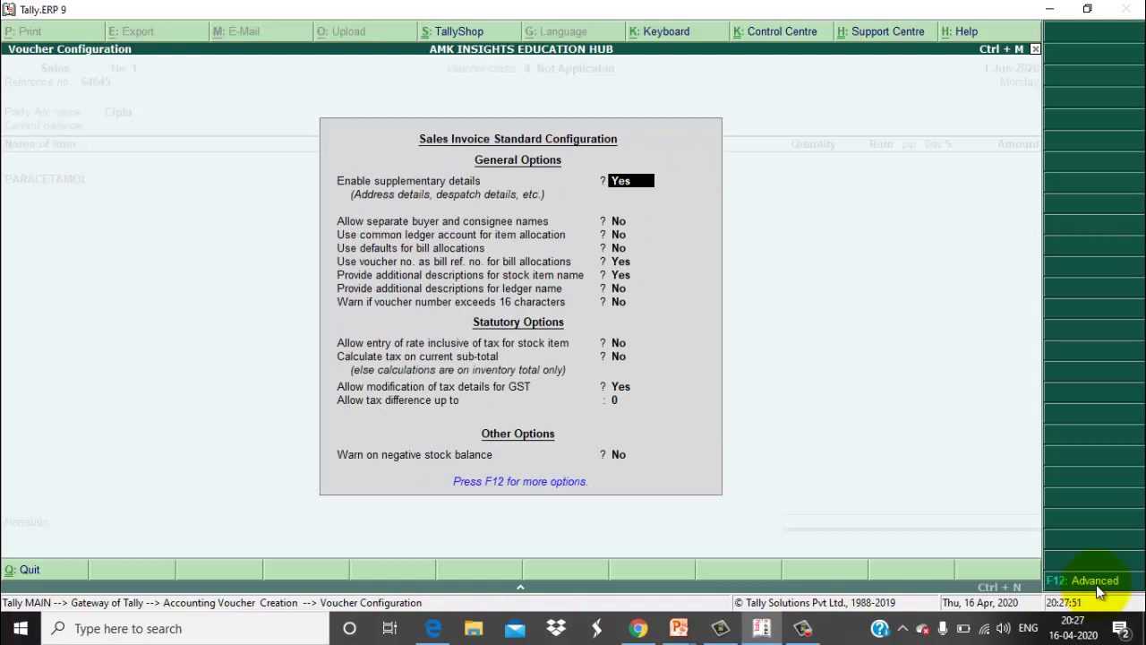
pyautogui.hotkey('ctrl', 'a')
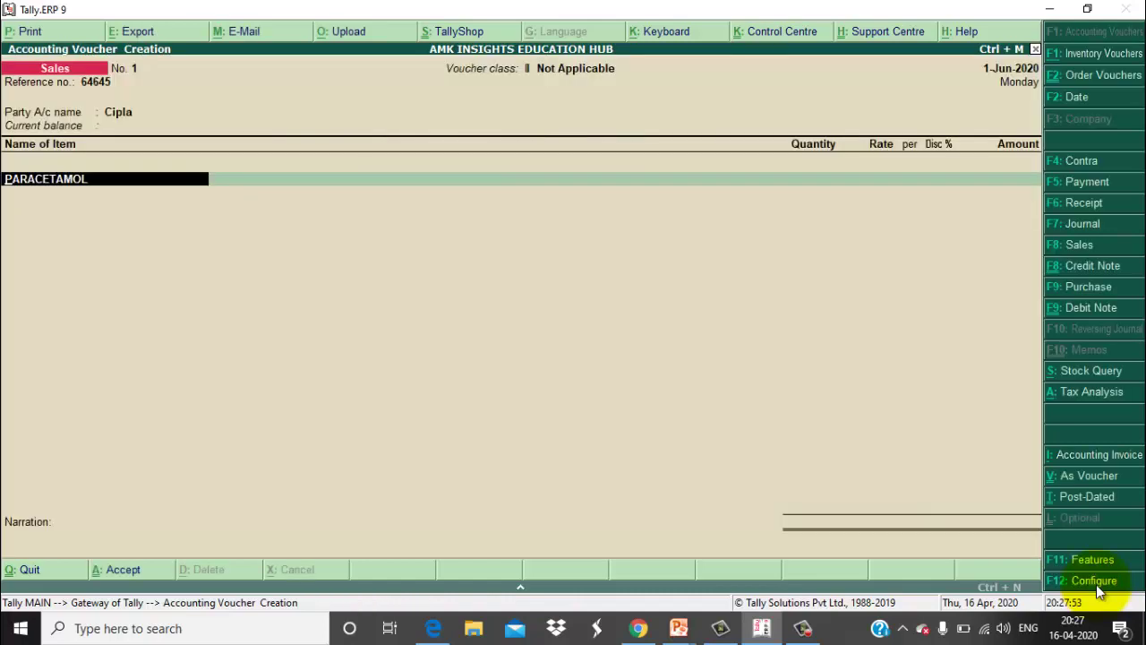
# Step: Reopen the PARACETAMOL allocation without a description, keep AHMEDABAD as the godown, and choose batch ST/101
pyautogui.press('Return')
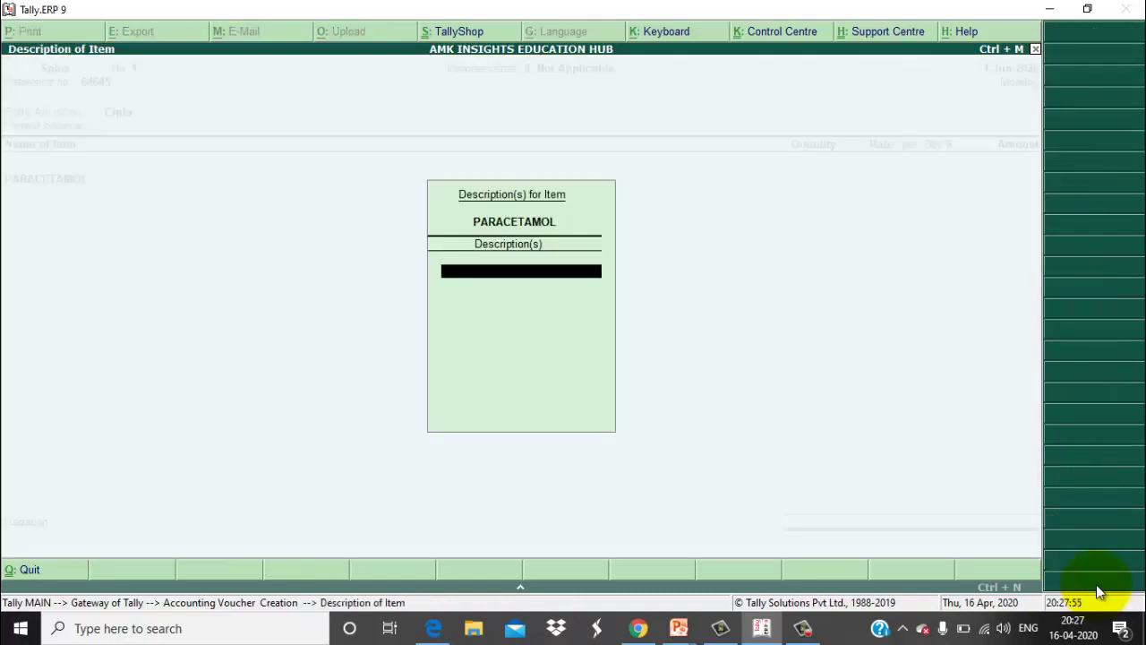
pyautogui.press('Return')
pyautogui.press('Return')
pyautogui.press('Return')
pyautogui.press('Return')
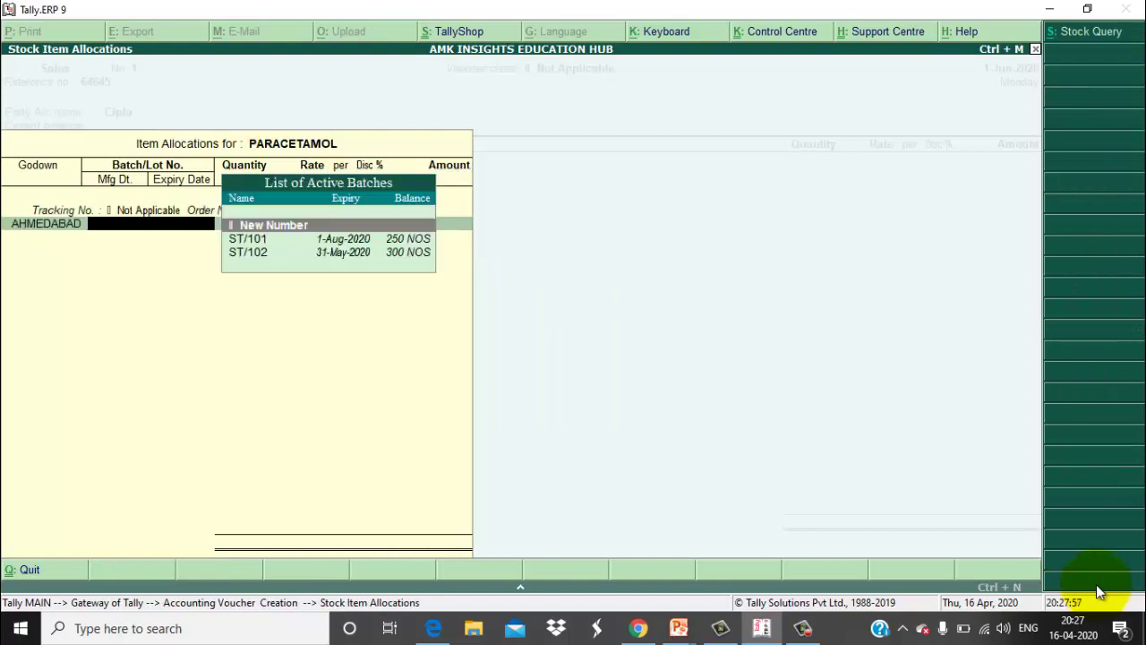
pyautogui.press('Down')
pyautogui.press('Down')
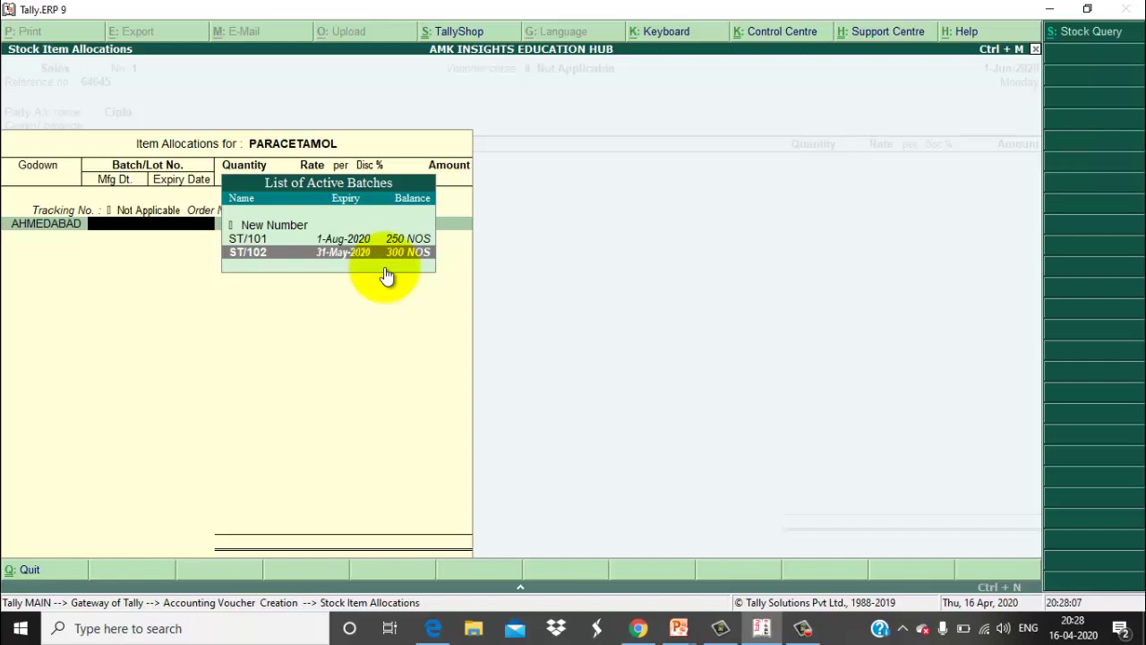
pyautogui.press('Up')
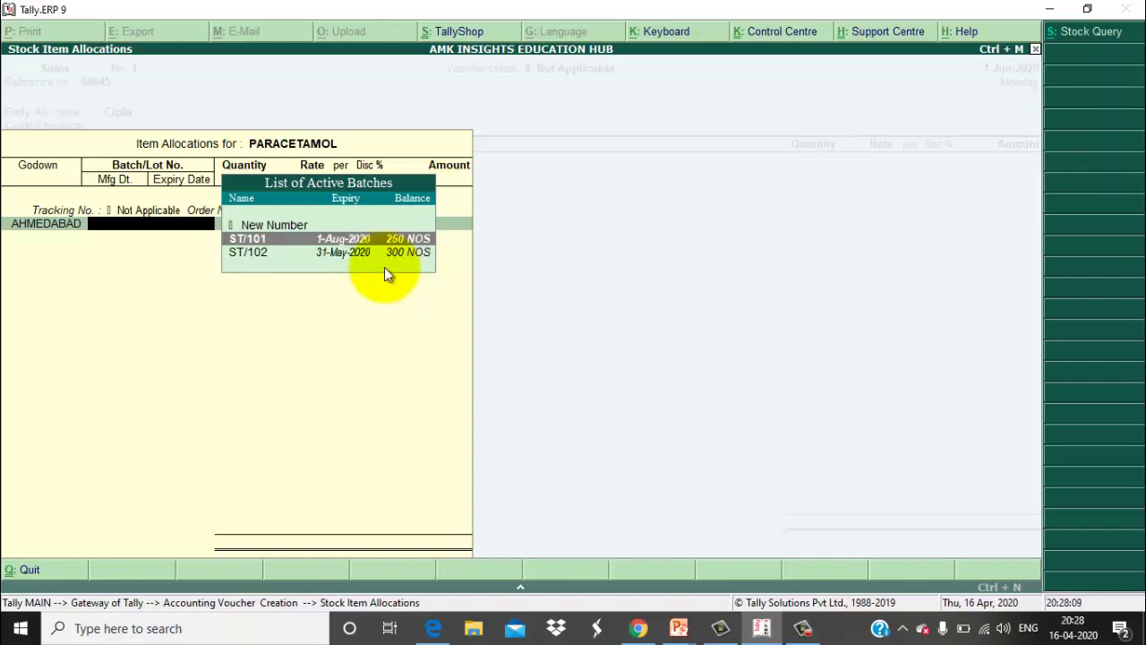
pyautogui.press('Return')
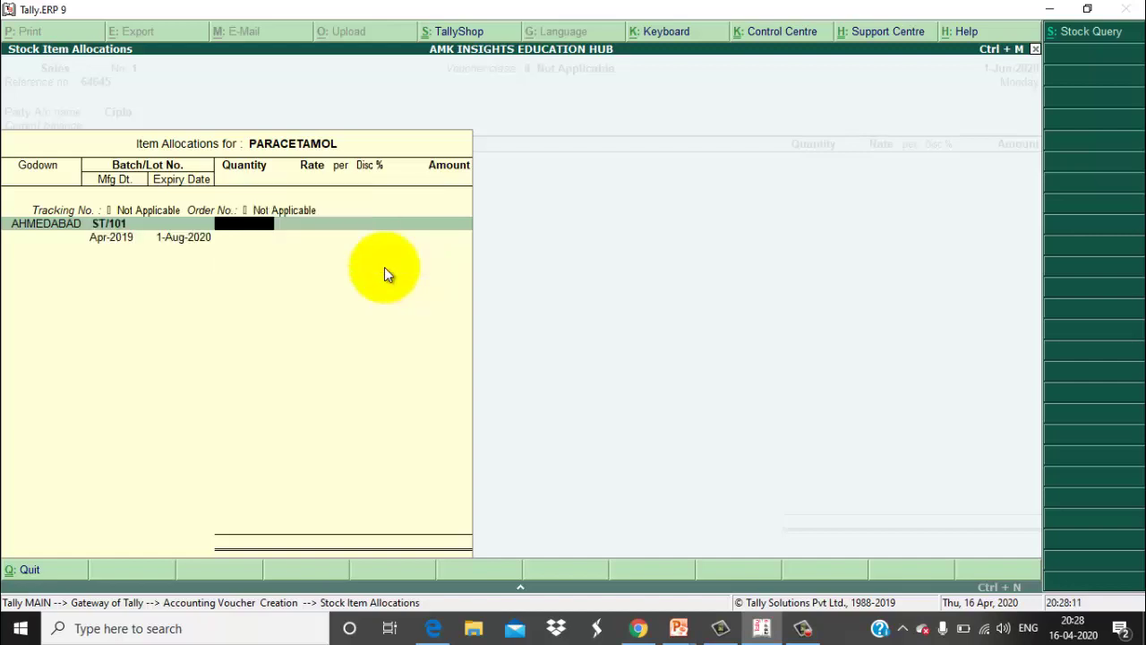
# Step: Allocate 250 NOS from batch ST/101 at a rate of 7.50 with no discount
pyautogui.write('250')
pyautogui.press('Return')
pyautogui.write('7.5')
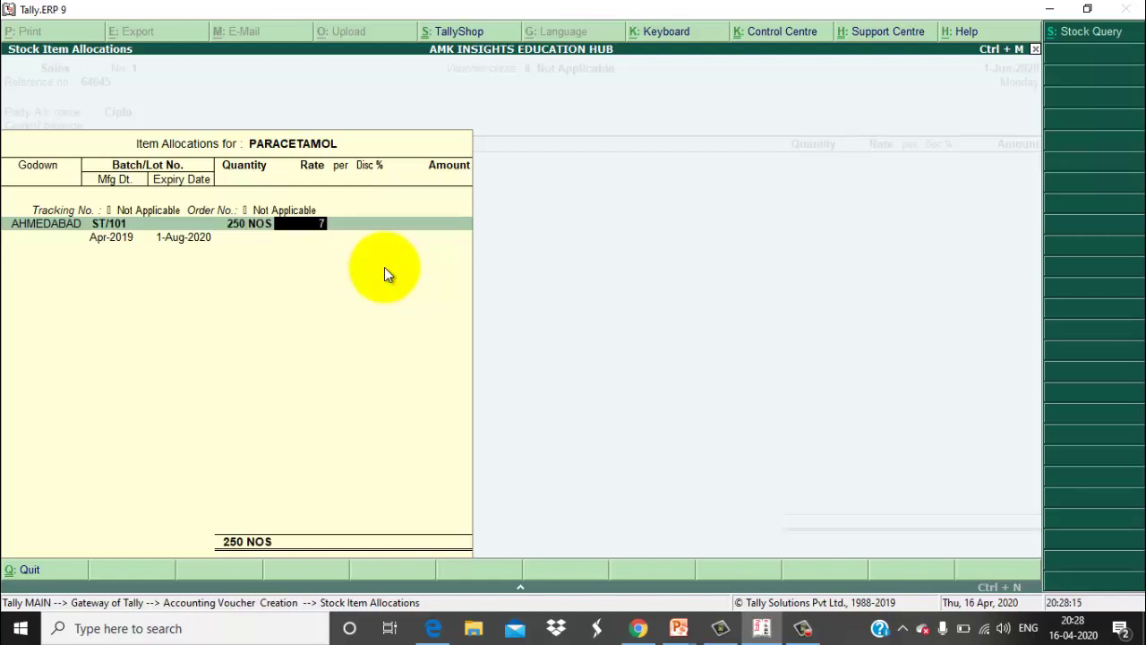
pyautogui.press('Return')
pyautogui.press('Return')
pyautogui.press('Return')
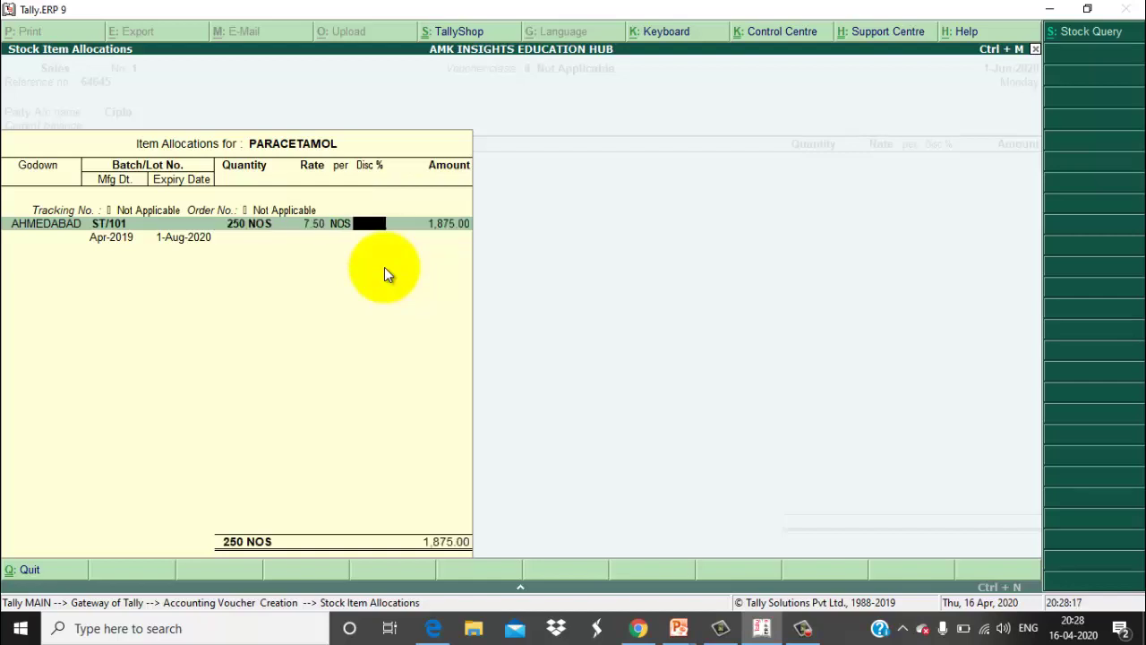
pyautogui.press('Return')
pyautogui.press('Return')
pyautogui.press('Return')
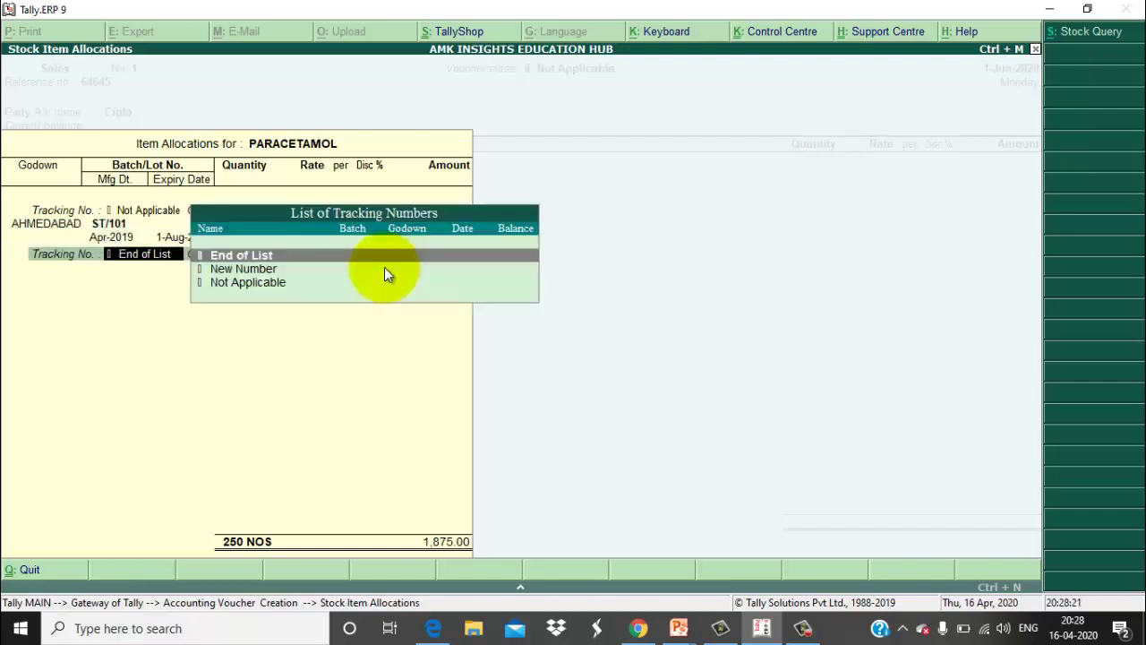
# Step: Add a second allocation of 50 NOS from AHMEDABAD batch ST/102 at 7.50, with tracking and order numbers Not Applicable, and end the list
pyautogui.press('Down')
pyautogui.press('Down')
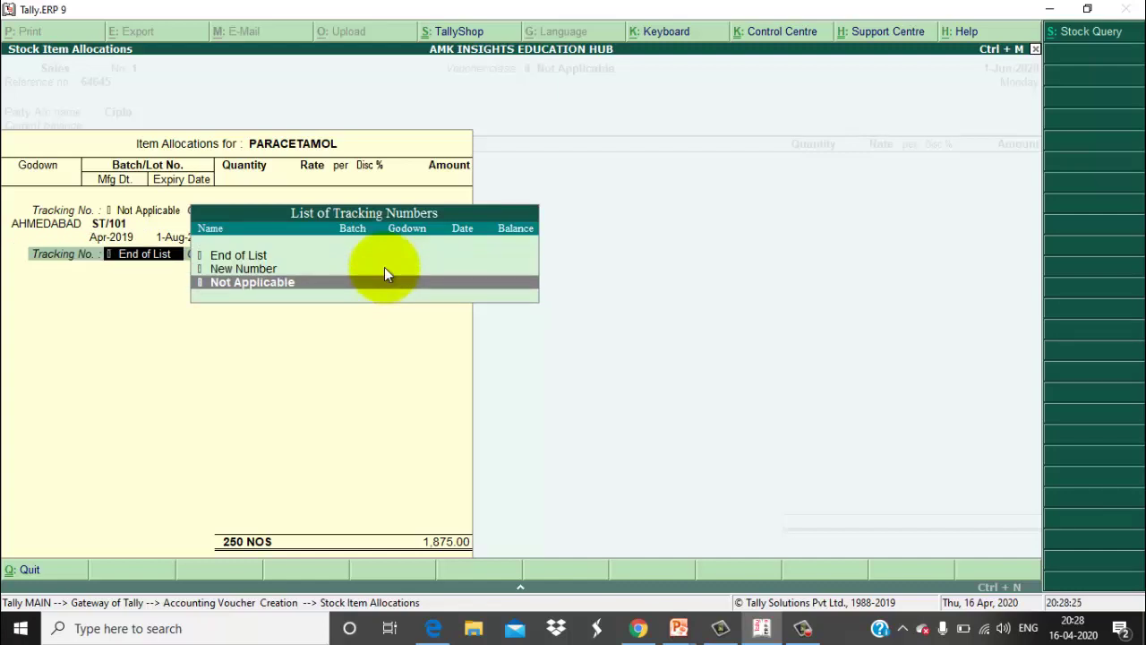
pyautogui.press('Return')
pyautogui.press('Return')
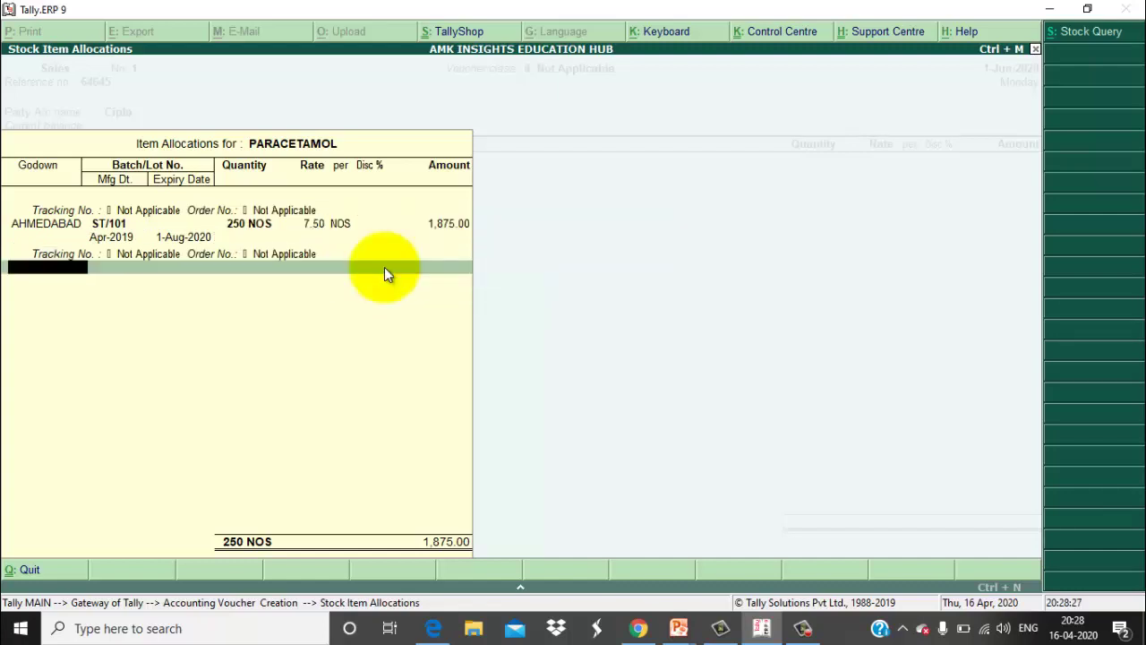
pyautogui.press('Return')
pyautogui.press('Down')
pyautogui.press('Down')
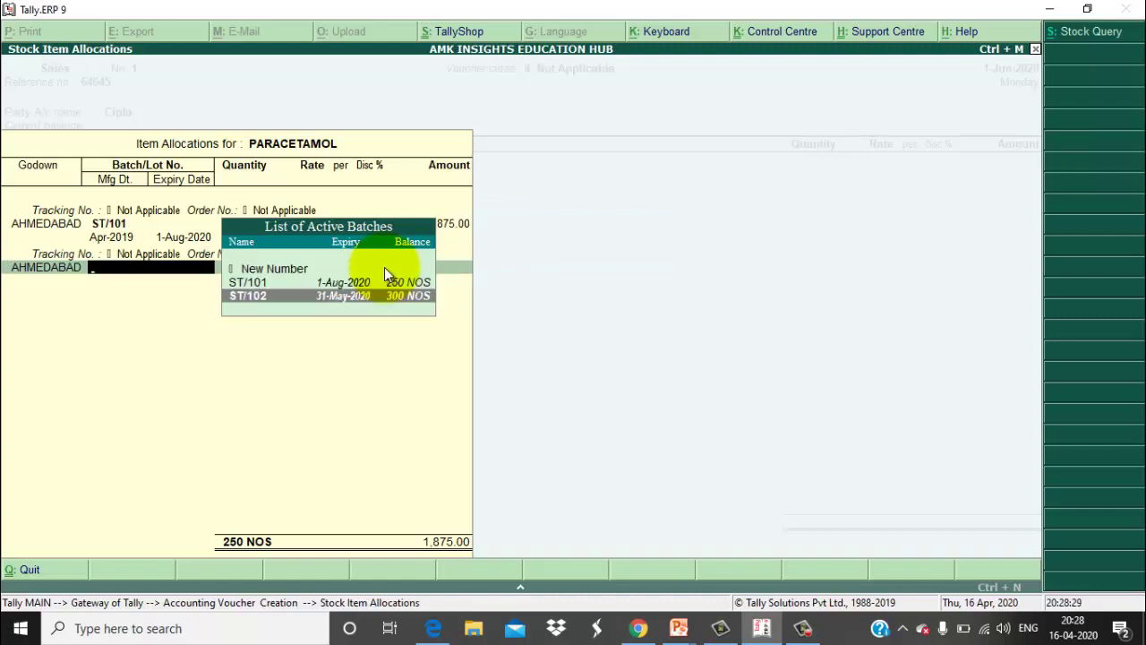
pyautogui.press('Return')
pyautogui.write('50')
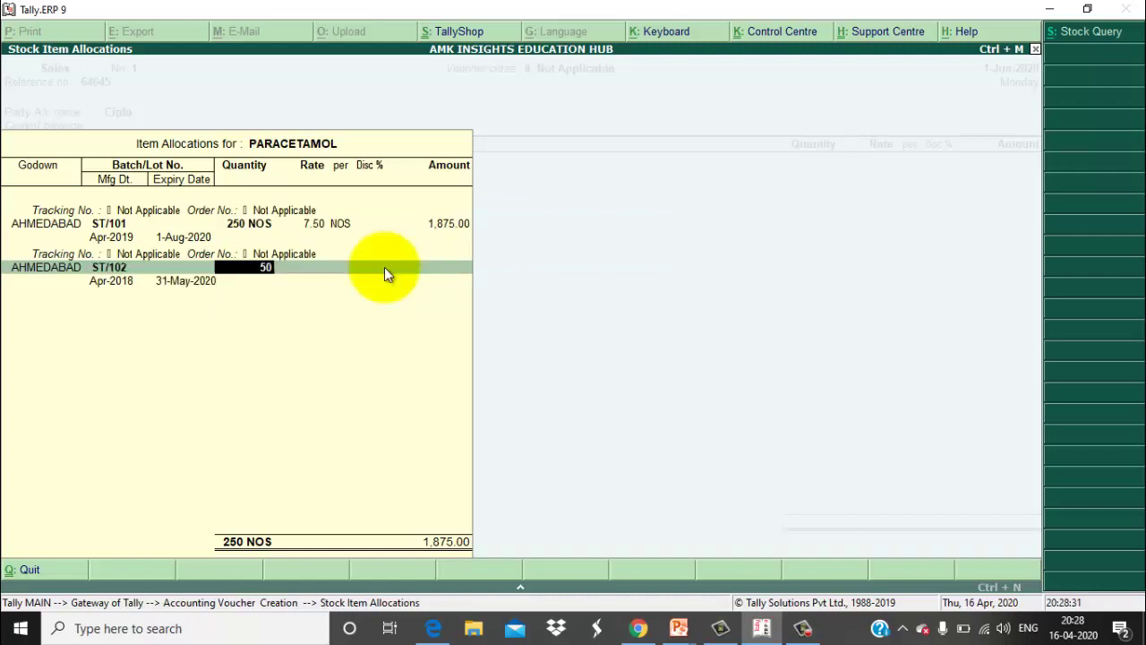
pyautogui.press('Return')
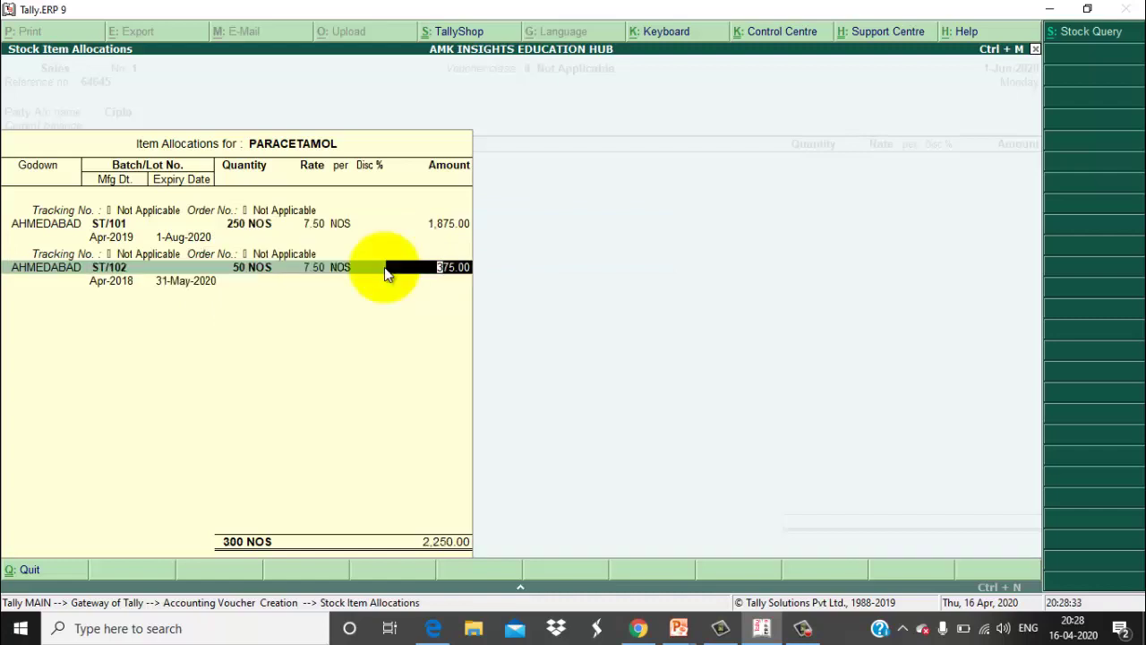
pyautogui.press('Return')
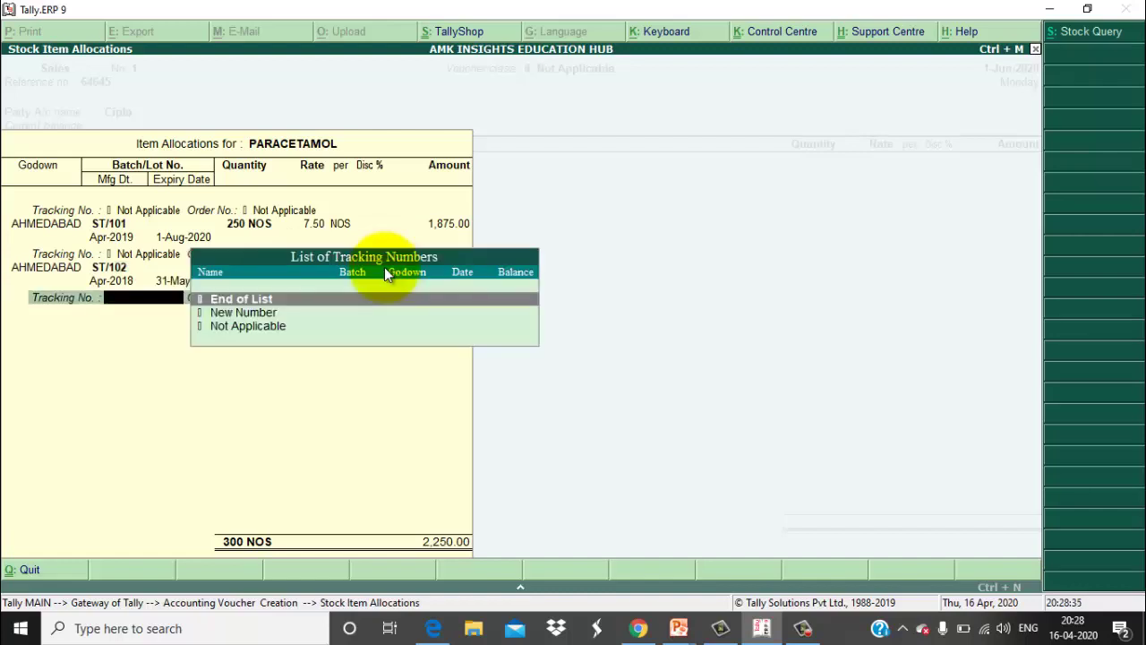
pyautogui.press('Return')
pyautogui.press('Return')
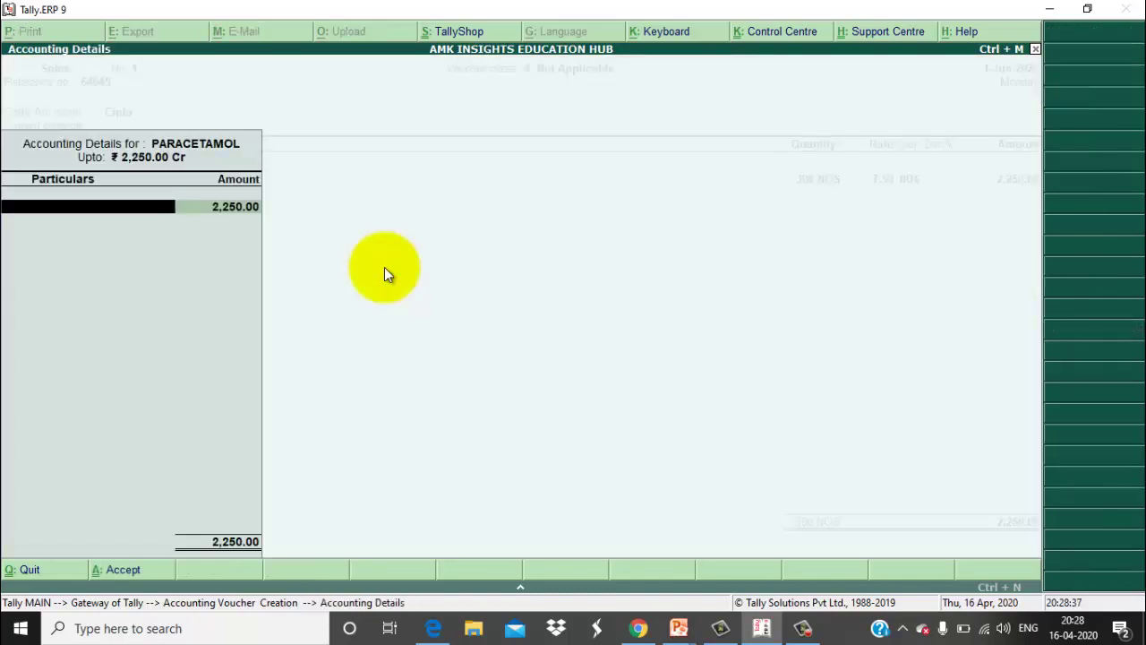
# Step: Assign the PARACETAMOL amount of 2,250.00 to the SALES ledger
pyautogui.press('Return')
pyautogui.press('Escape')
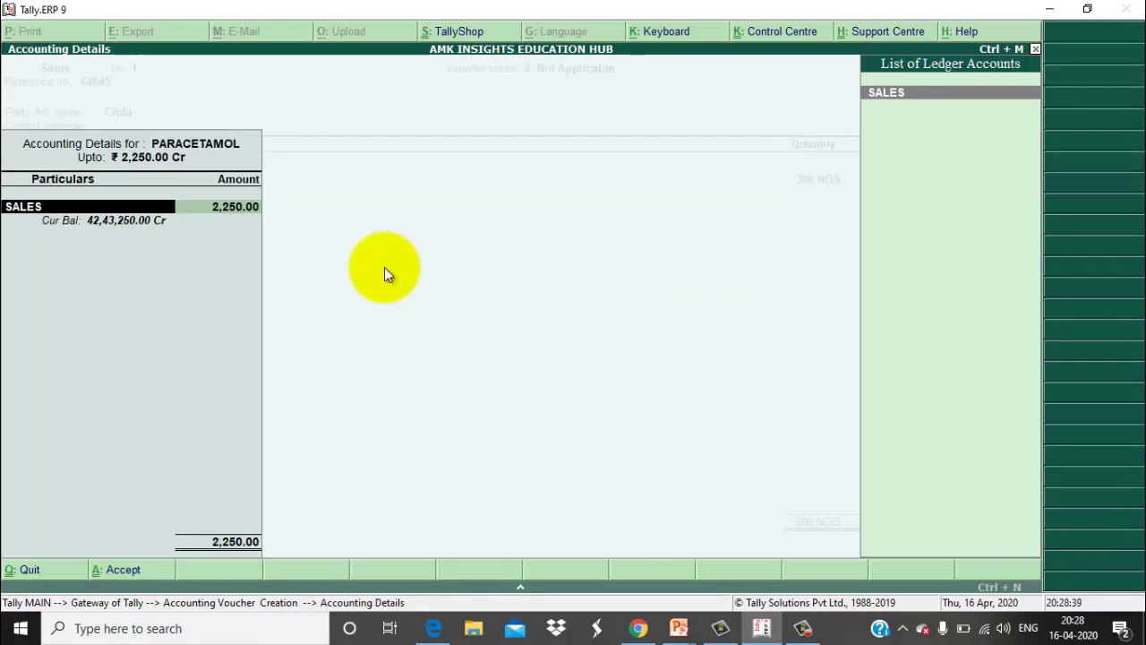
pyautogui.press('Return')
pyautogui.press('Return')
pyautogui.press('Return')
pyautogui.press('Return')
pyautogui.press('Return')
pyautogui.press('Return')
pyautogui.press('Return')
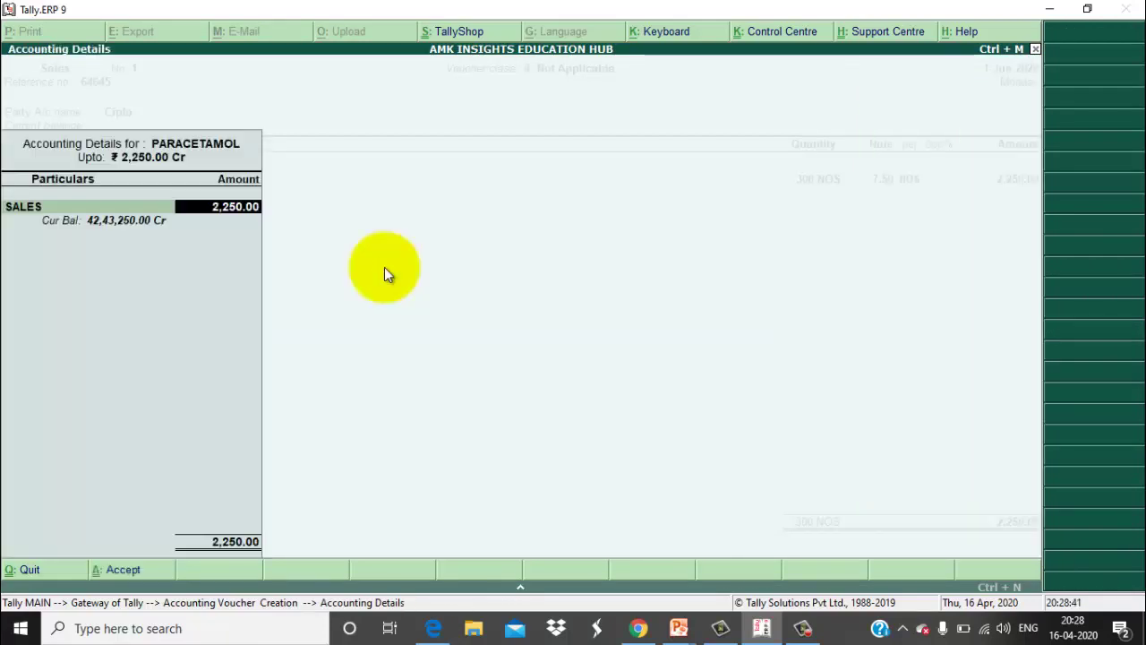
pyautogui.press('Return')
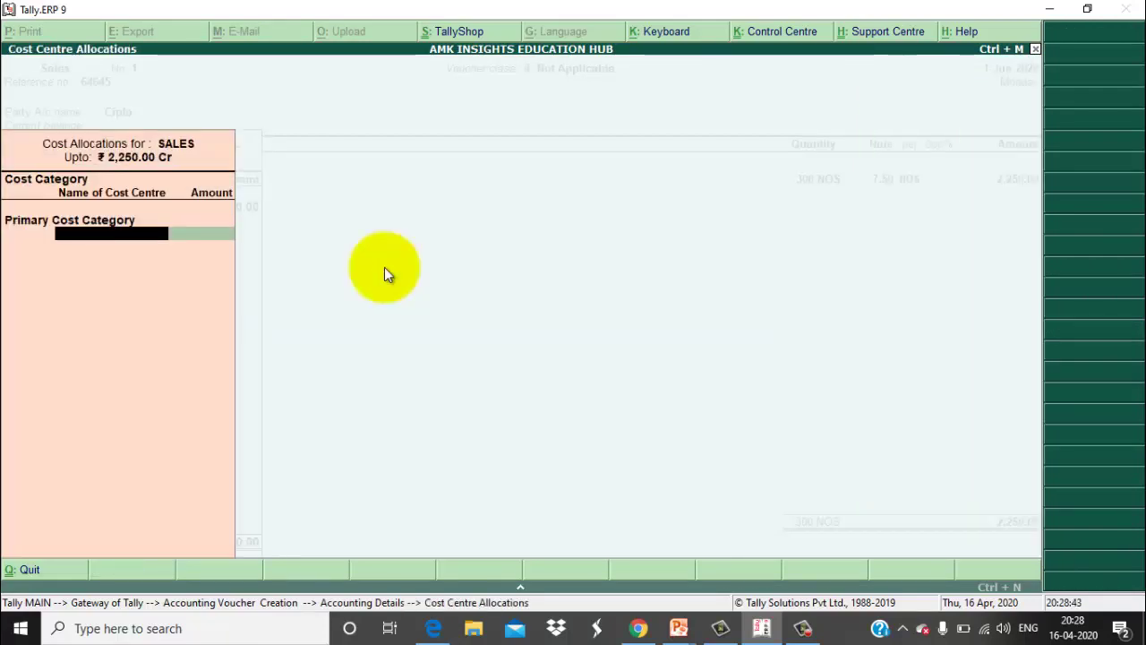
# Step: Allocate the SALES amount to the UNIT1 cost category and complete the accounting details
pyautogui.press('BackSpace')
pyautogui.press('Down')
pyautogui.press('Down')
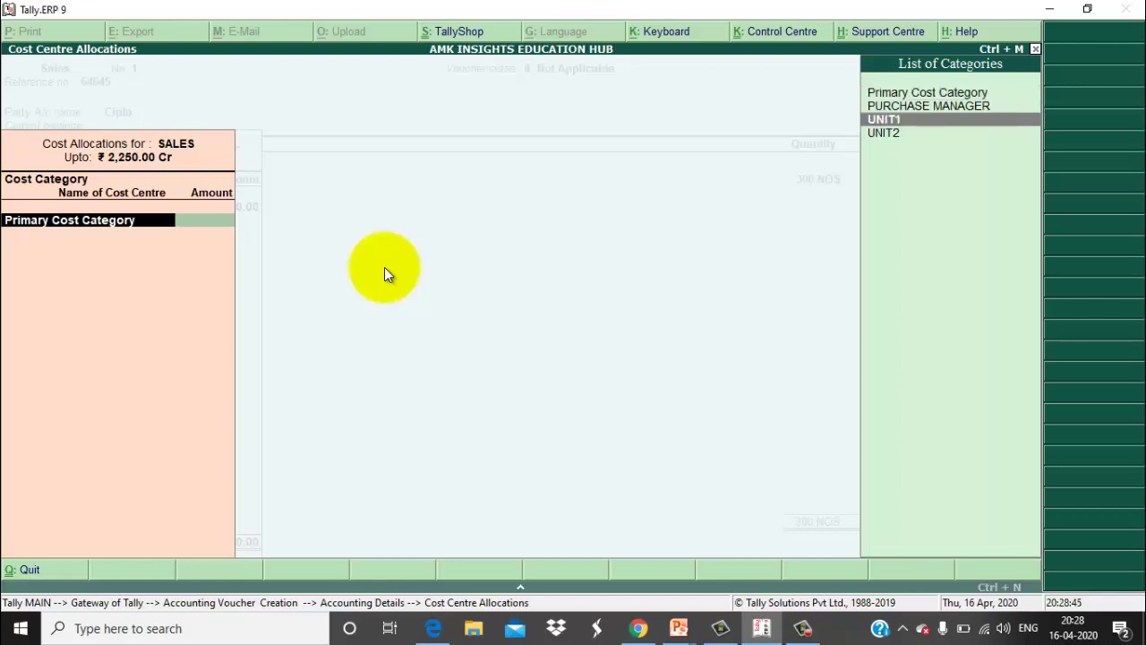
pyautogui.press('Return')
pyautogui.press('Return')
pyautogui.press('Return')
pyautogui.press('Return')
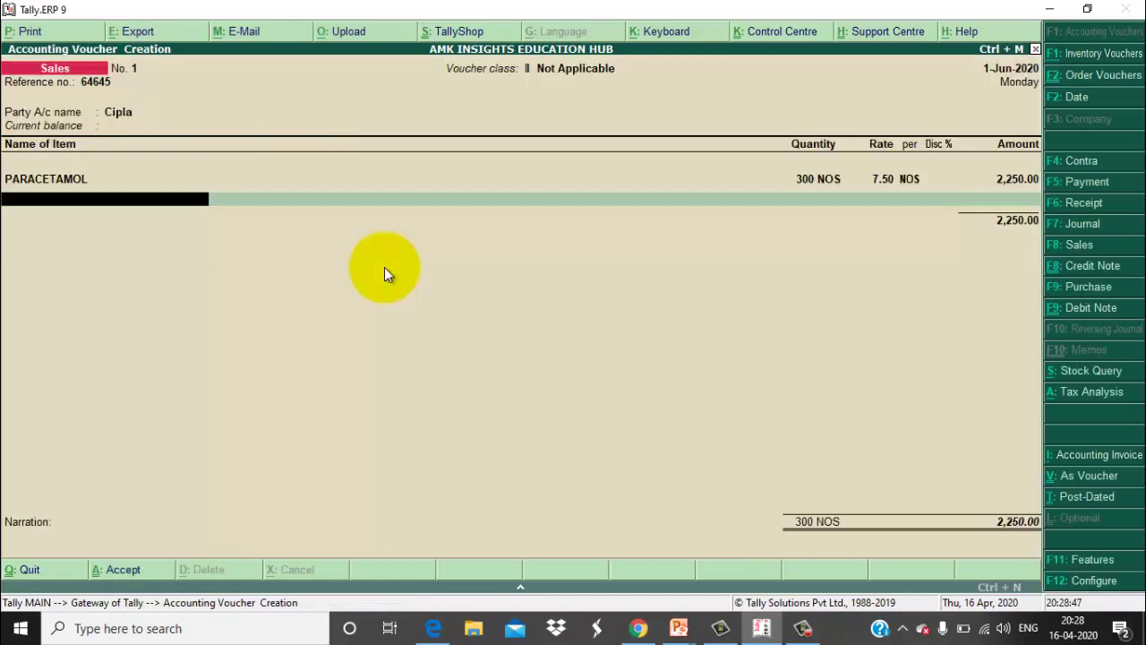
# Step: Save the Cipla sales voucher without a narration and leave voucher entry
pyautogui.press('Return')
pyautogui.press('Return')
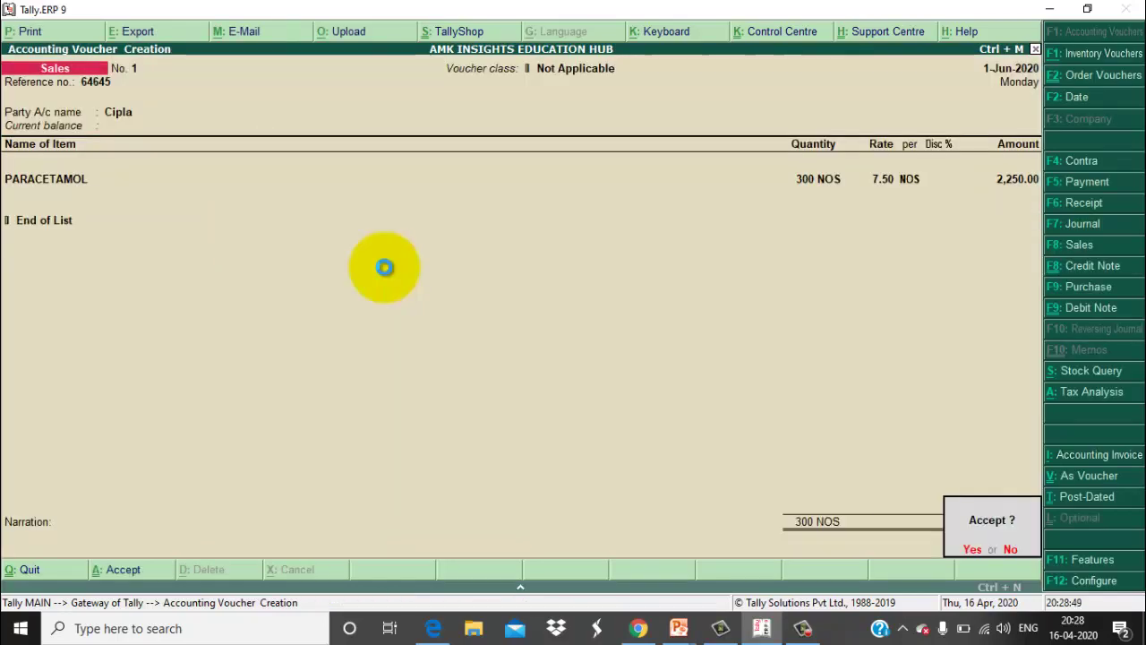
pyautogui.press('Return')
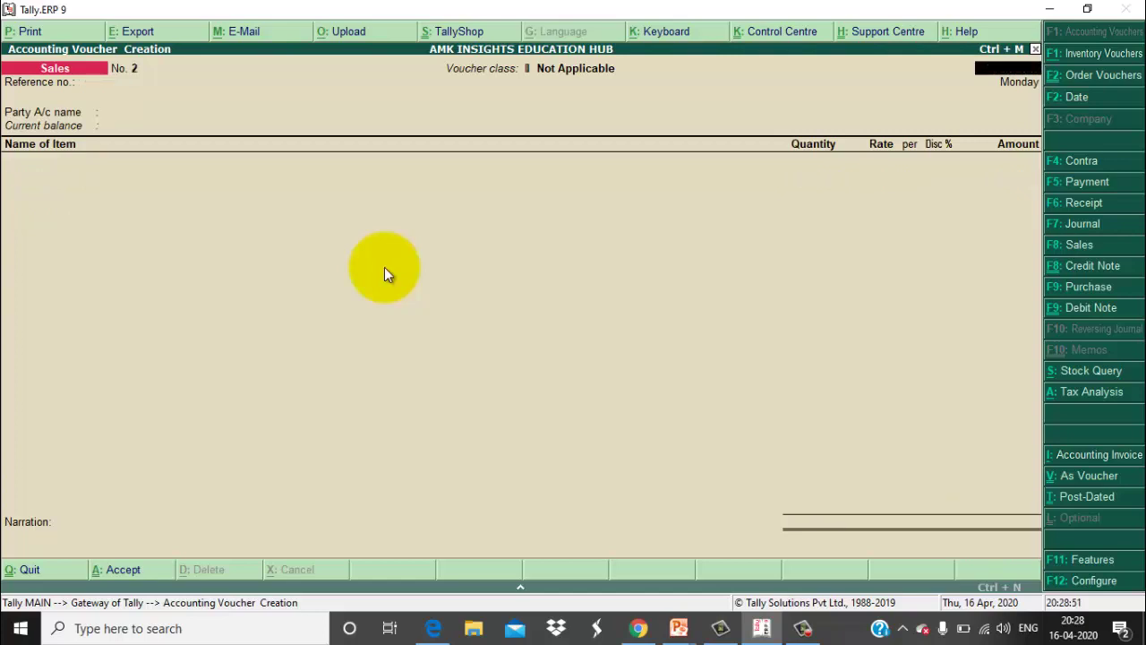
pyautogui.press('Escape')
pyautogui.press('Return')
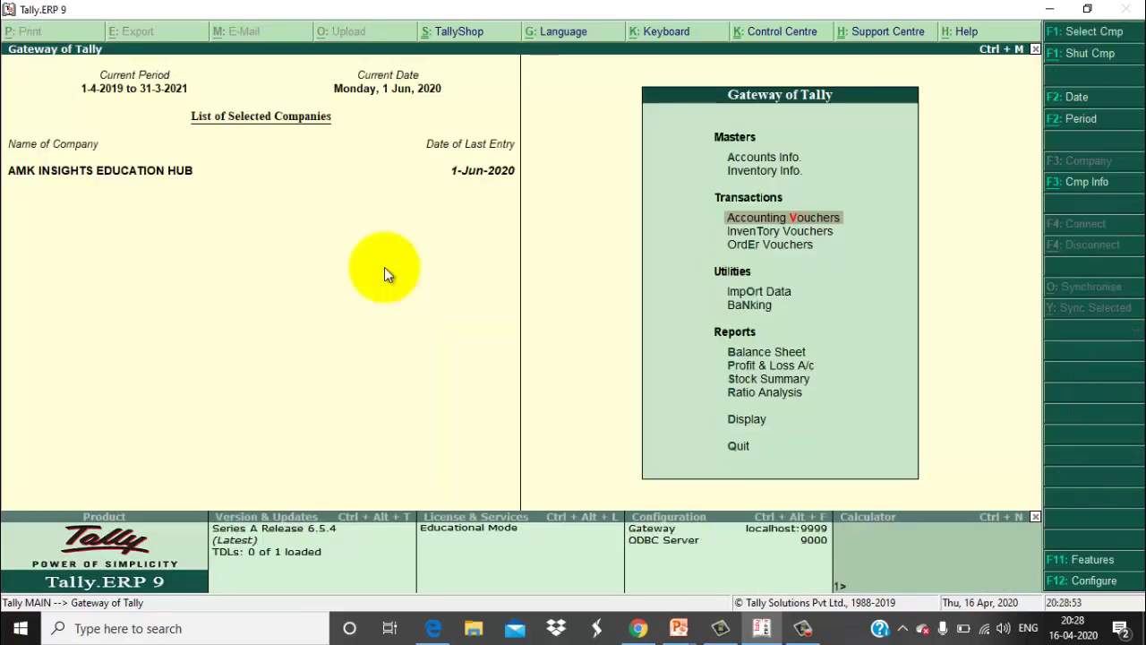
# Step: Open the Stock Summary report
pyautogui.press('Down')
pyautogui.press('Down')
pyautogui.press('Down')
pyautogui.press('Down')
pyautogui.press('Down')
pyautogui.press('Down')
pyautogui.press('Down')
pyautogui.press('Return')
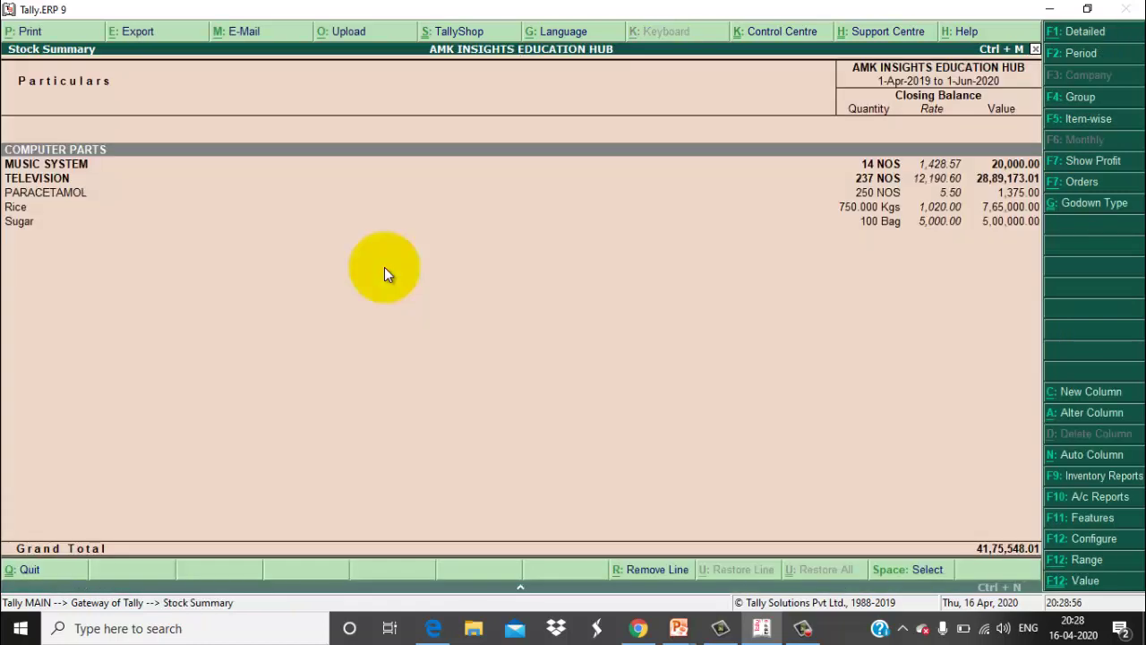
# Step: Expand PARACETAMOL by batch in the Stock Summary, examine the closing balances of ST/101 and ST/102, and close the report
pyautogui.press('Down')
pyautogui.press('Down')
pyautogui.press('Down')
pyautogui.hotkey('shift', 'Return')
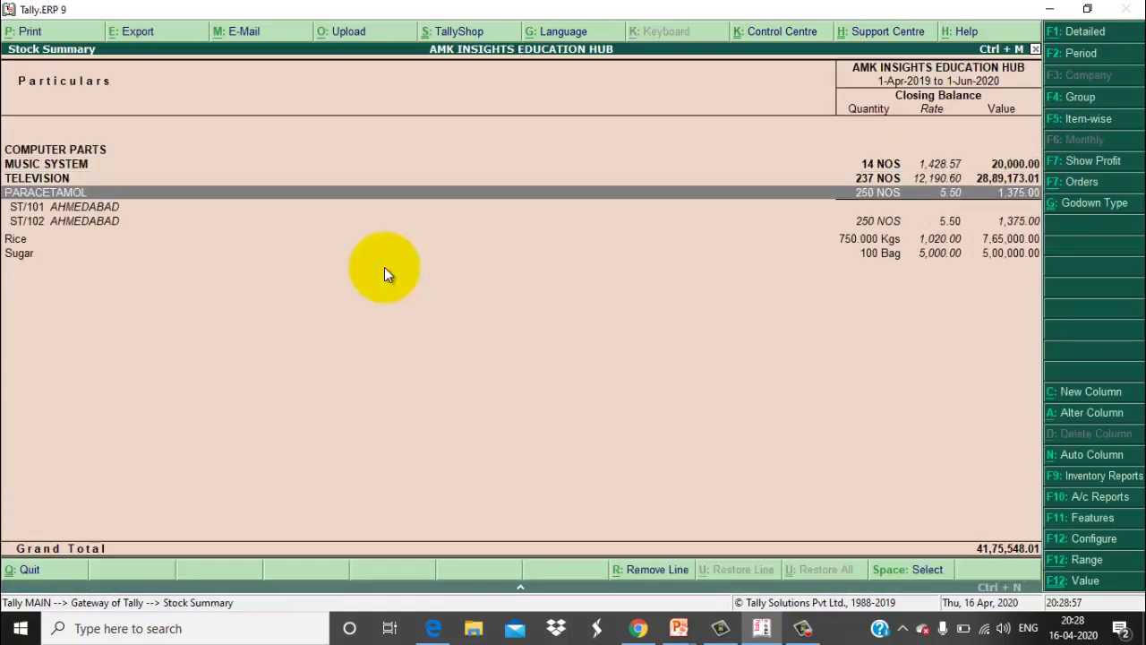
pyautogui.press('Down')
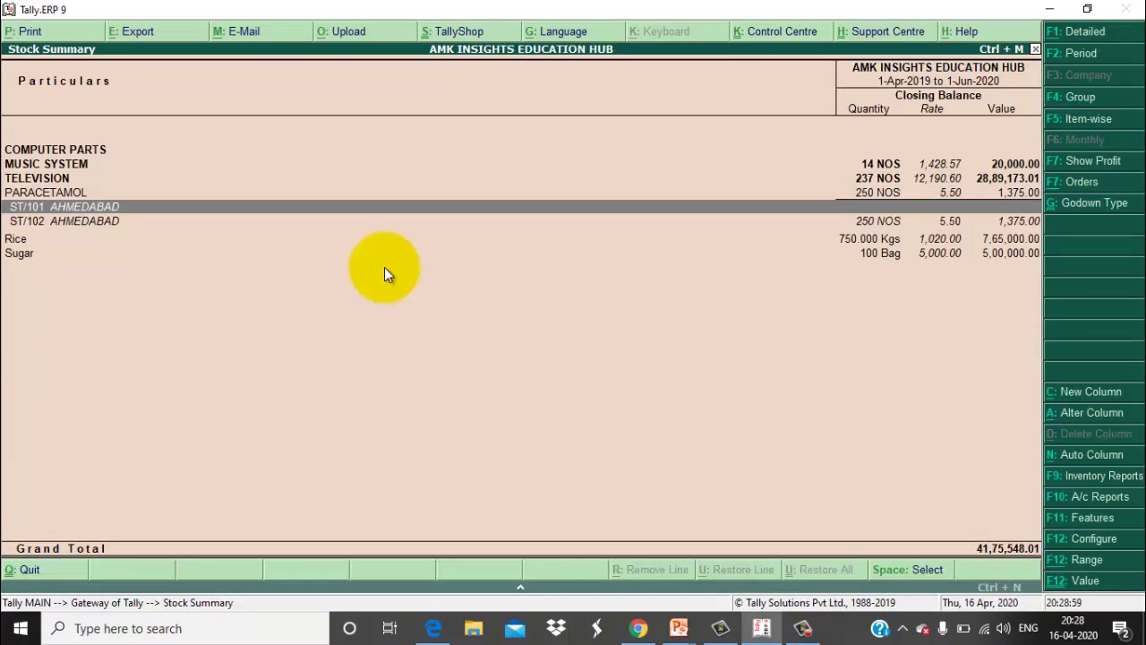
pyautogui.press('Down')
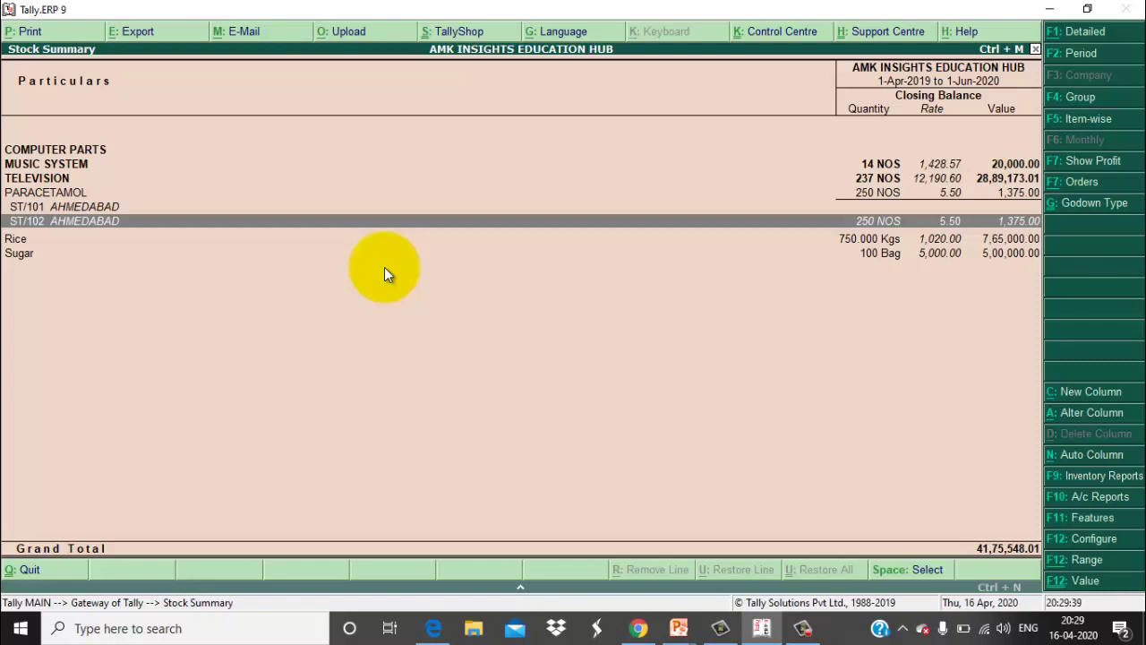
pyautogui.press('Escape')
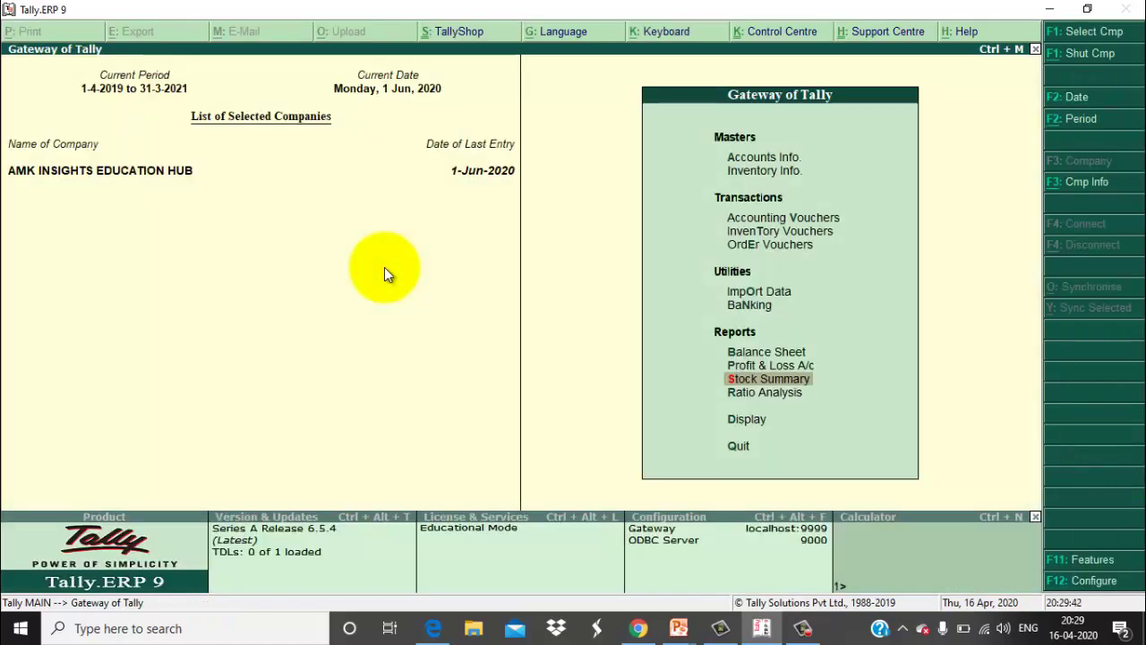